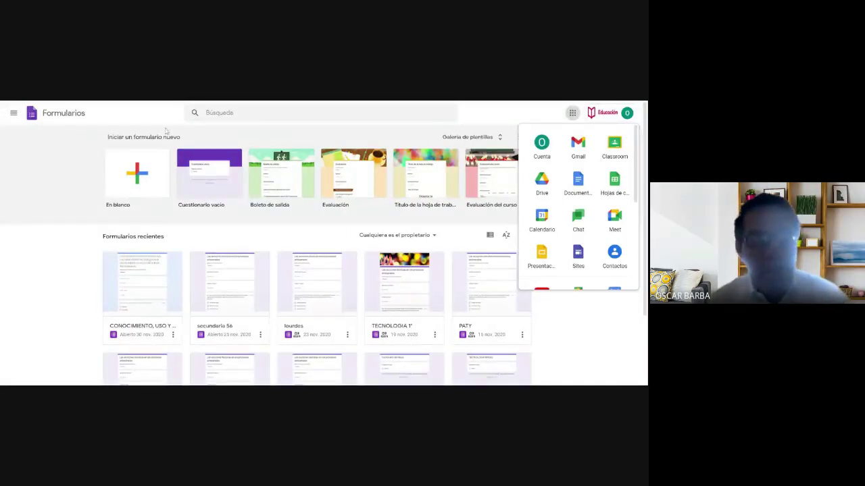
- Create a blank form and give it a dark blue theme colour with a lavender background
click(123, 170)
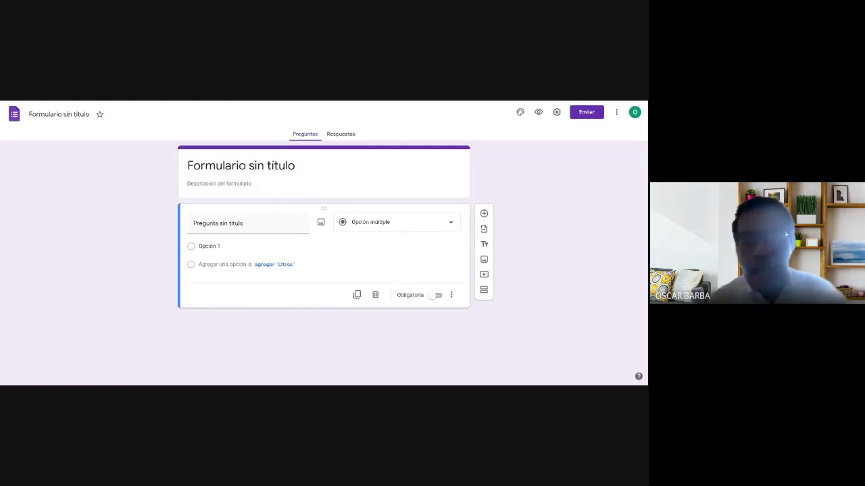
click(522, 112)
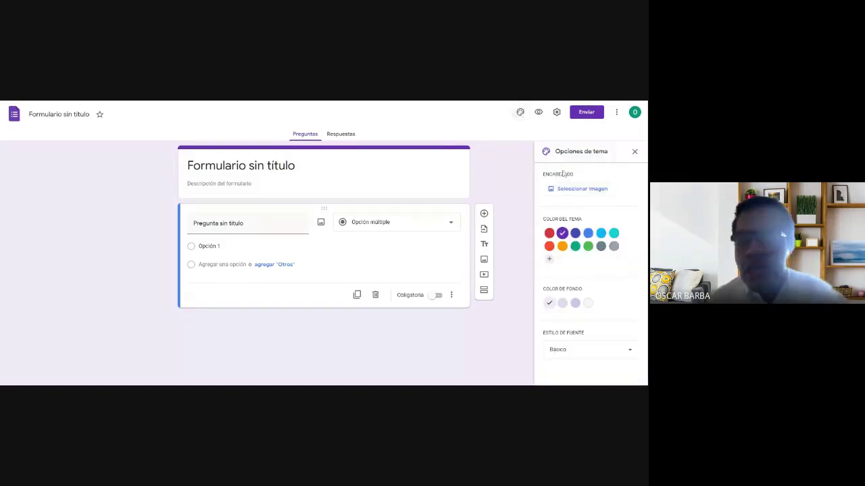
click(578, 234)
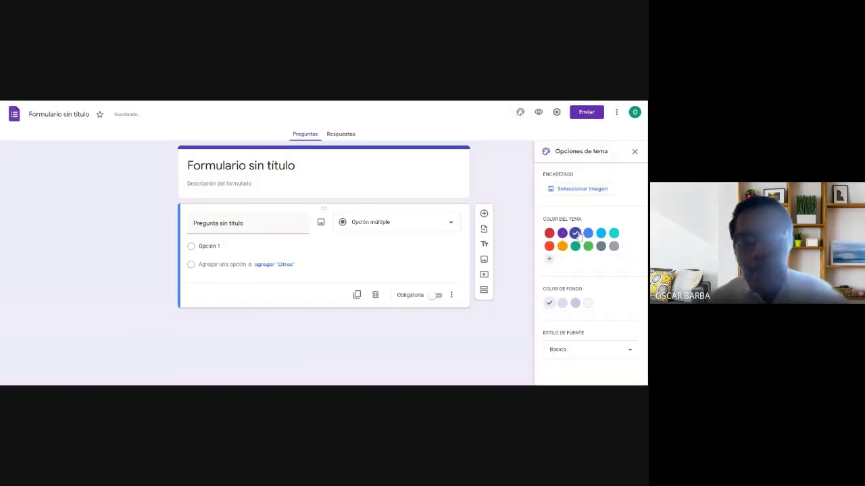
click(577, 307)
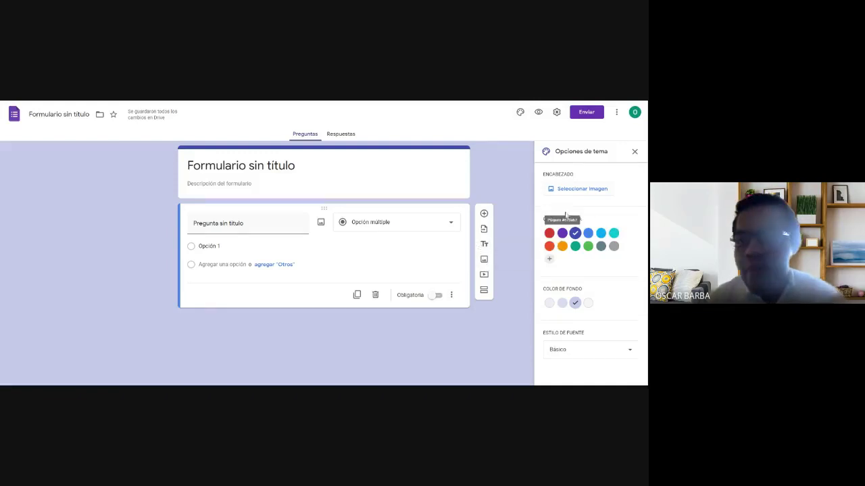
- Insert the blue light-streak image from the header gallery as the form header
click(574, 195)
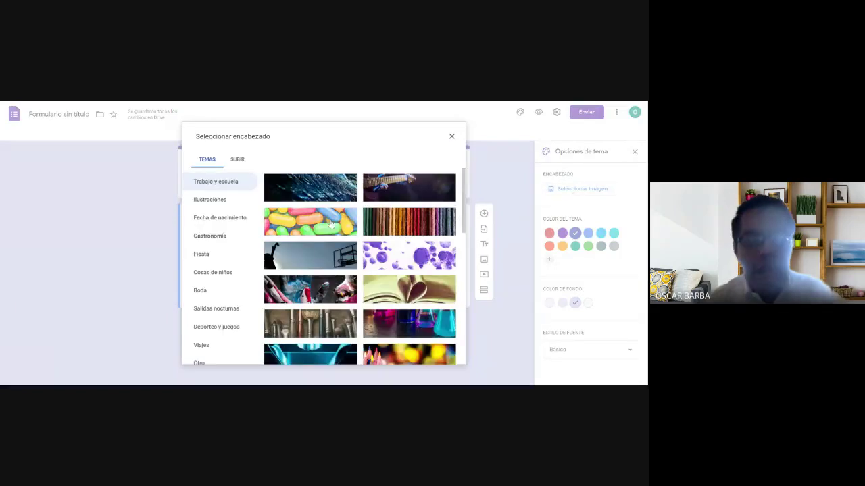
click(450, 138)
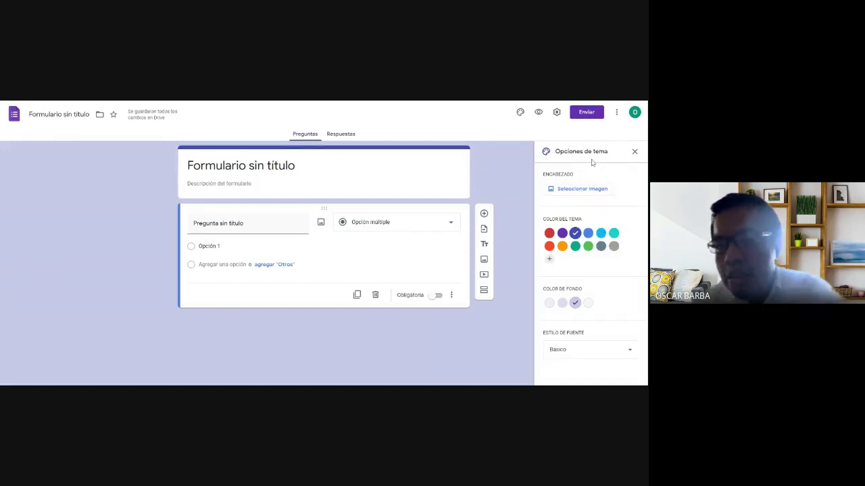
click(582, 189)
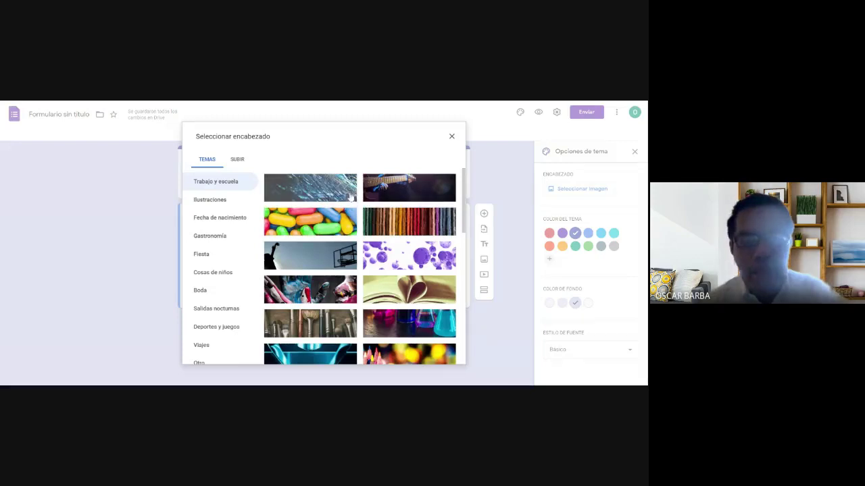
click(348, 196)
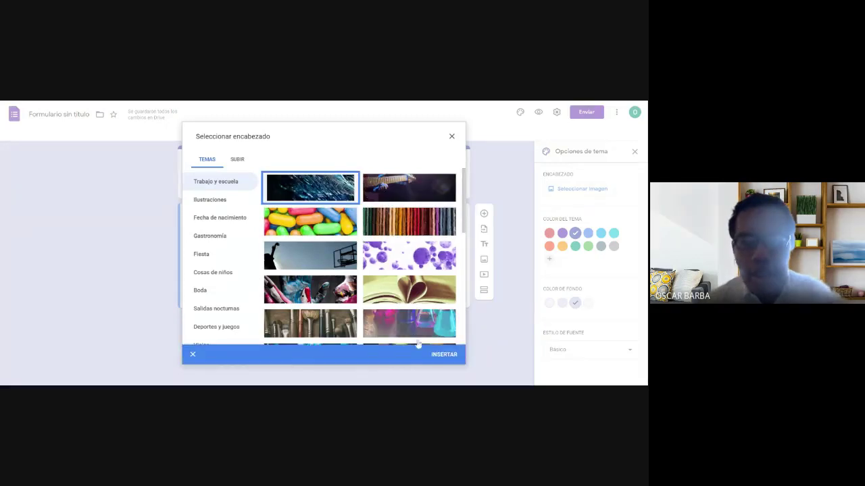
click(442, 358)
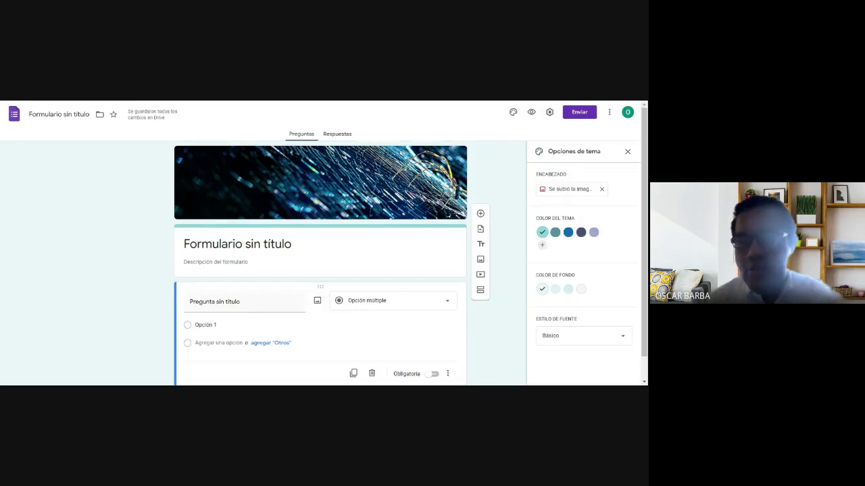
- Replace the header with the picnic photo from Ilustraciones > Fecha de nacimiento > Fiesta
click(602, 189)
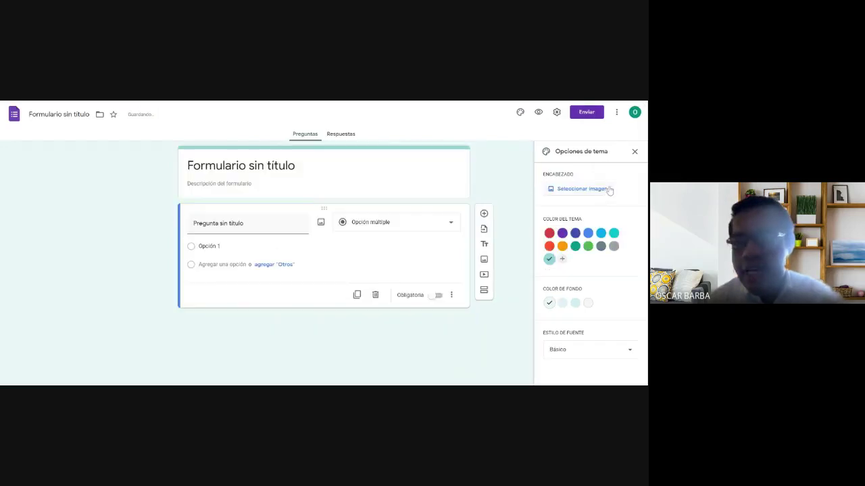
click(601, 190)
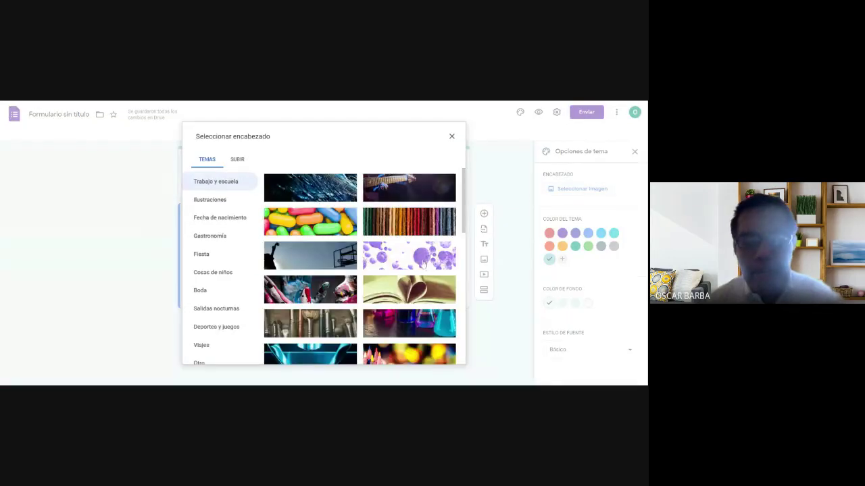
click(221, 206)
click(221, 219)
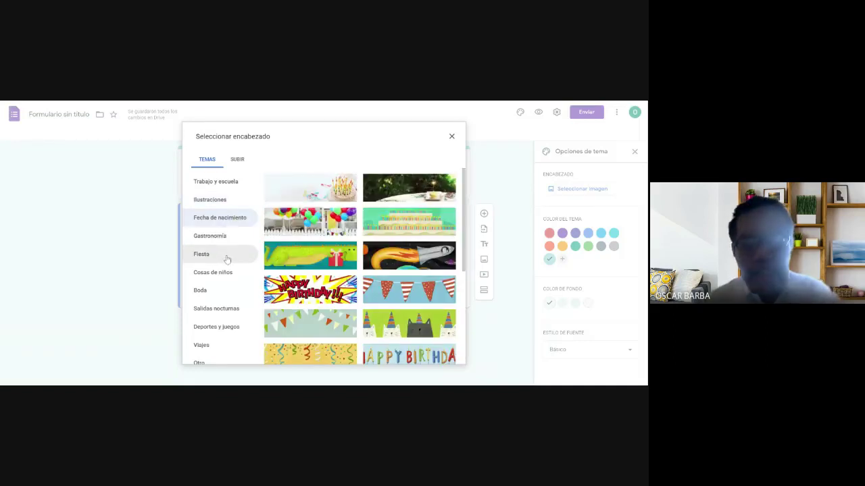
click(227, 258)
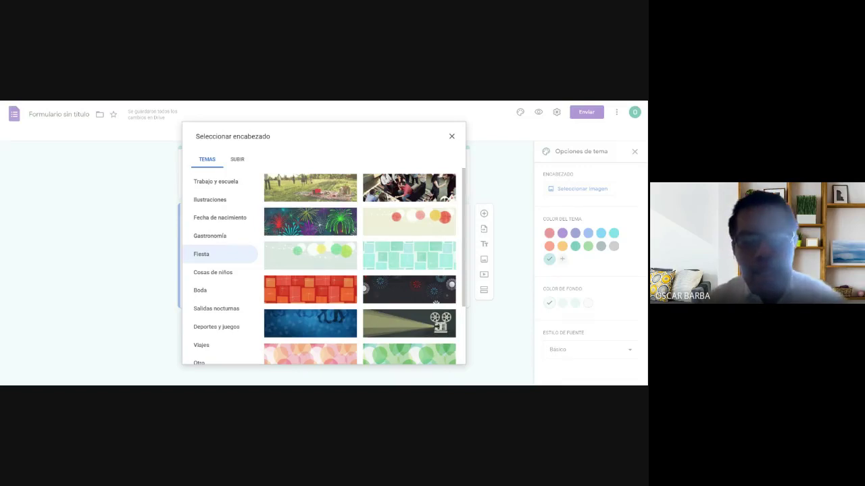
click(317, 198)
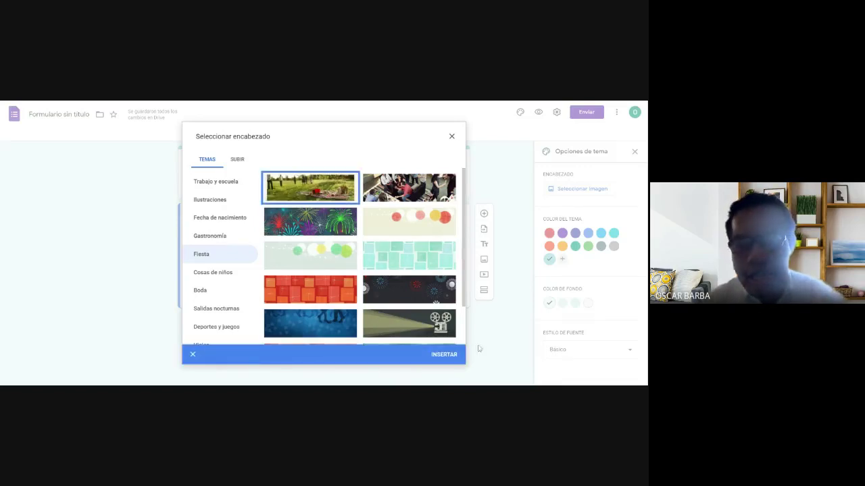
click(454, 358)
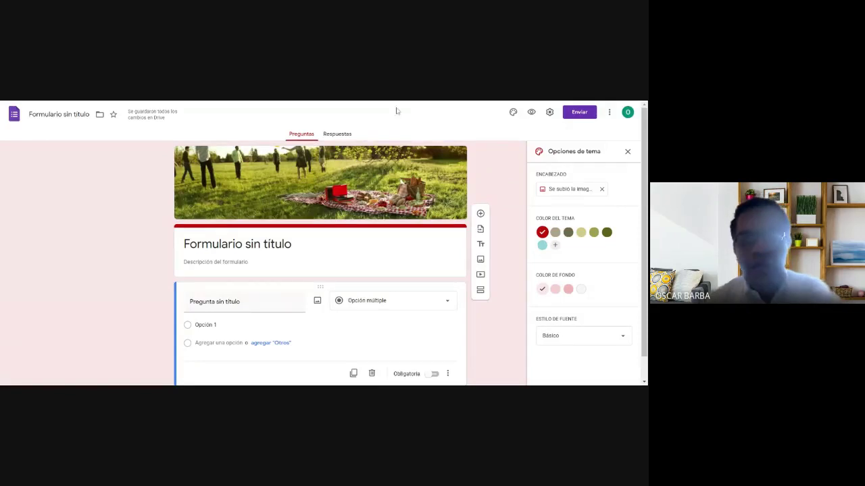
- Pick the third, deeper pink background swatch and set the font style to Básico after trying Decorativo
scroll(544, 243, down, 1)
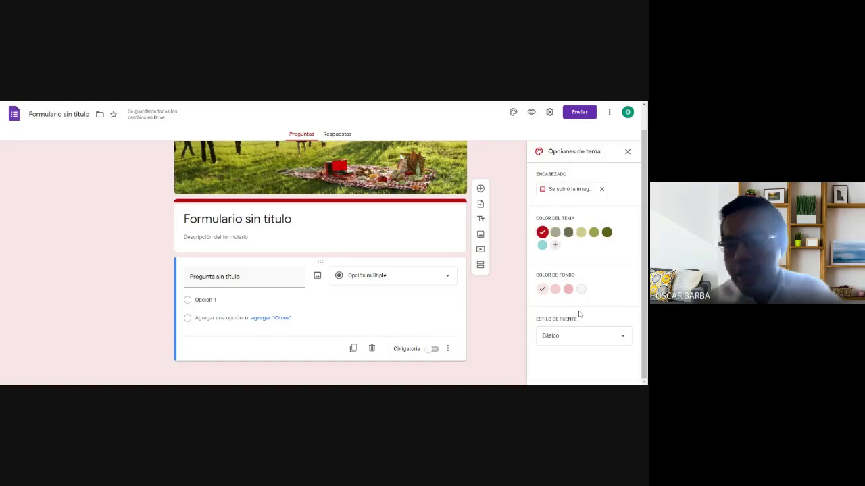
click(568, 290)
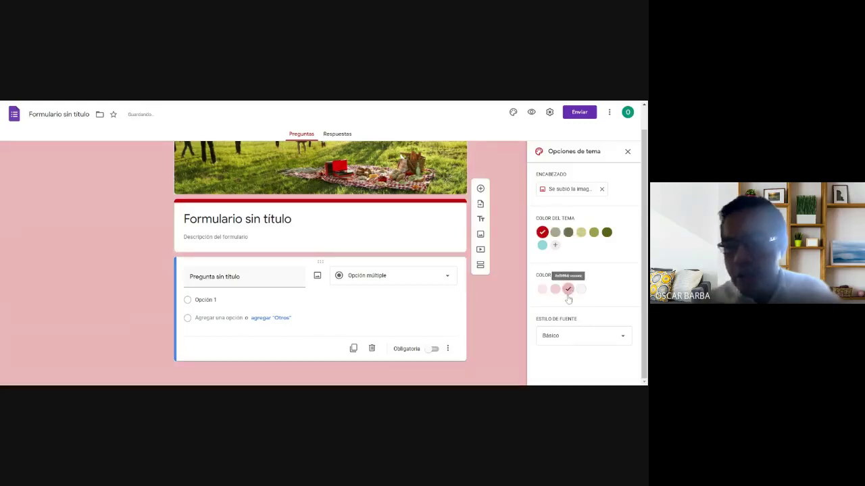
click(569, 337)
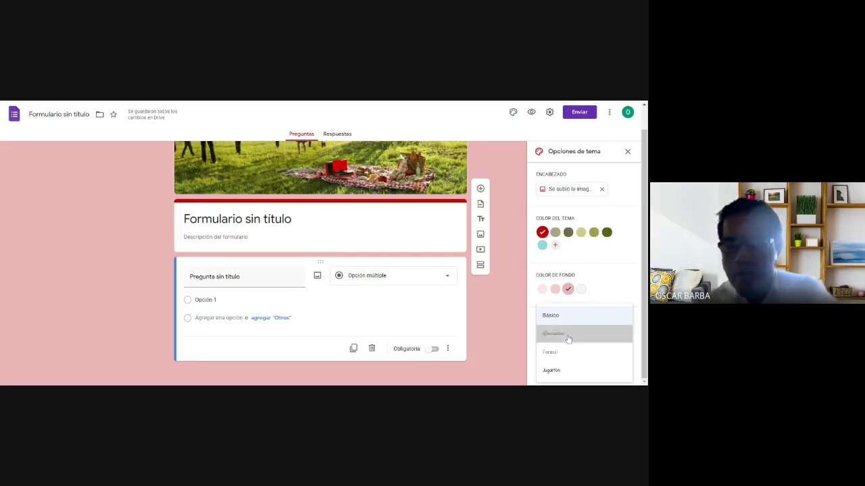
click(569, 338)
click(569, 337)
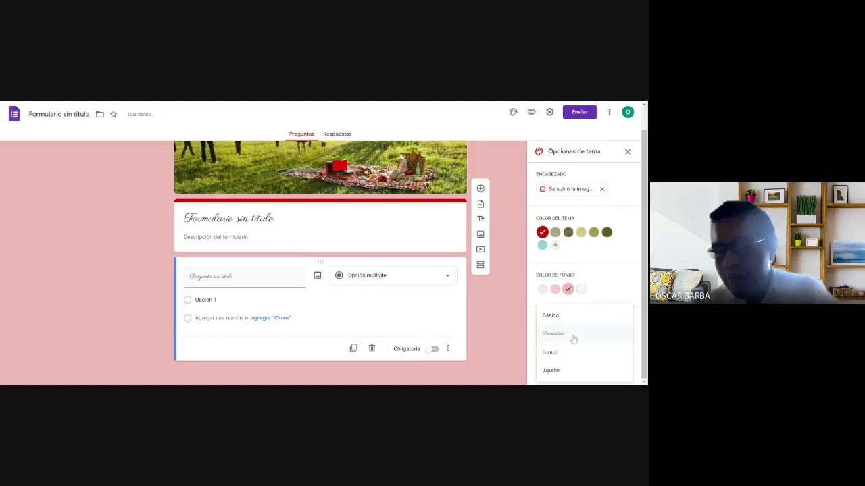
click(573, 319)
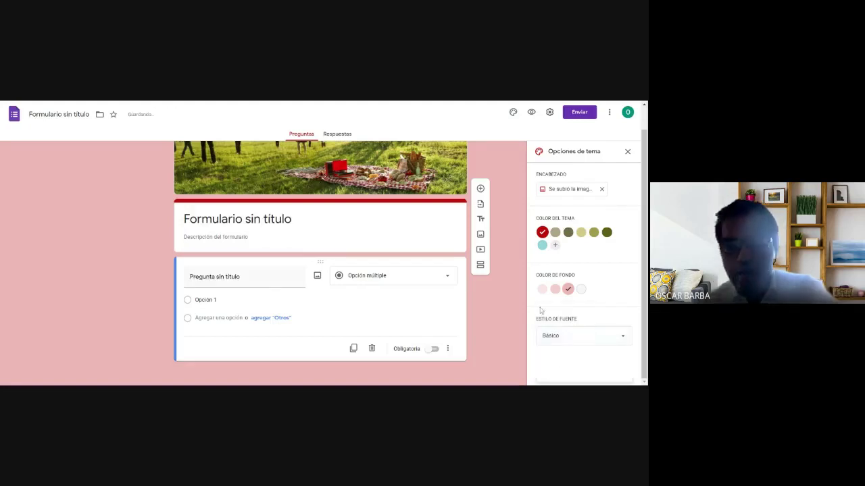
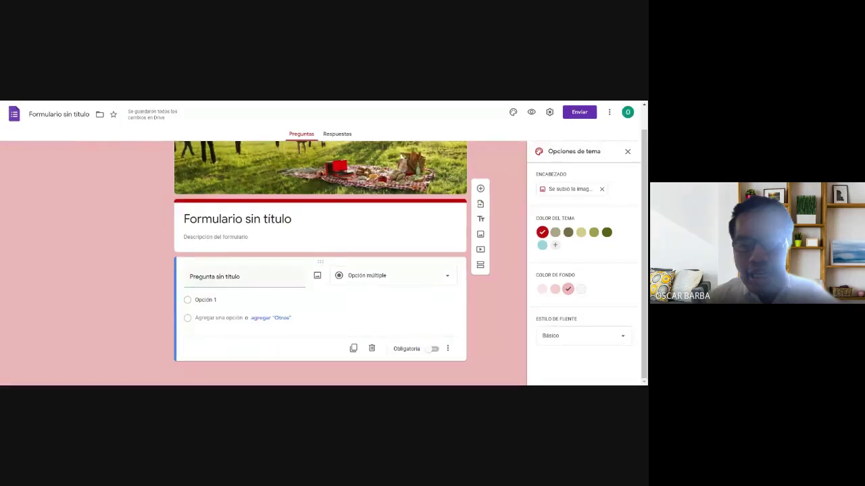
- In the form settings, turn on collecting respondents' email addresses and response receipts
click(549, 112)
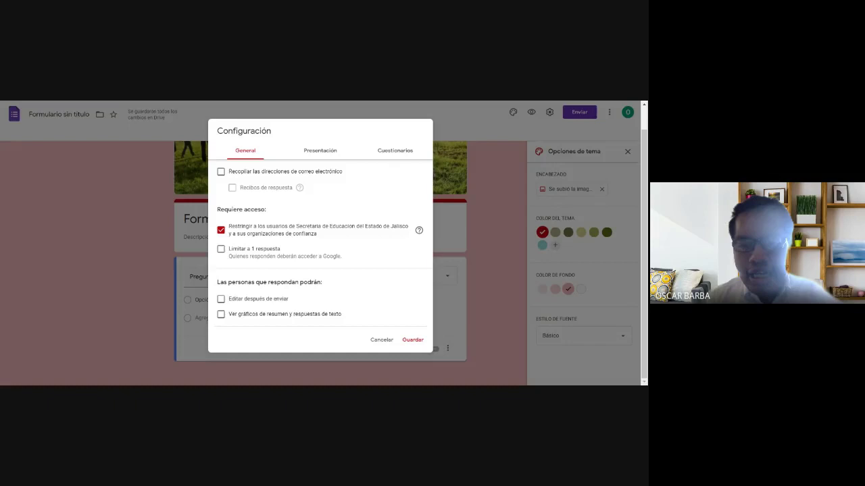
click(284, 173)
click(277, 193)
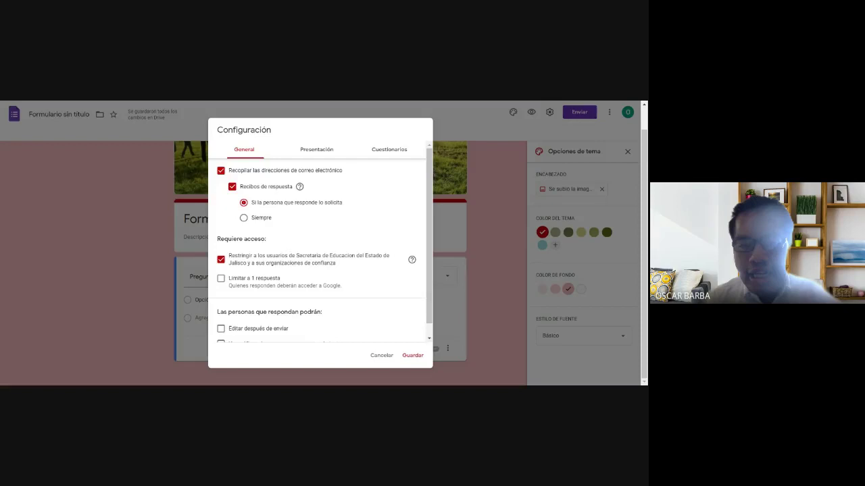
scroll(376, 289, down, 1)
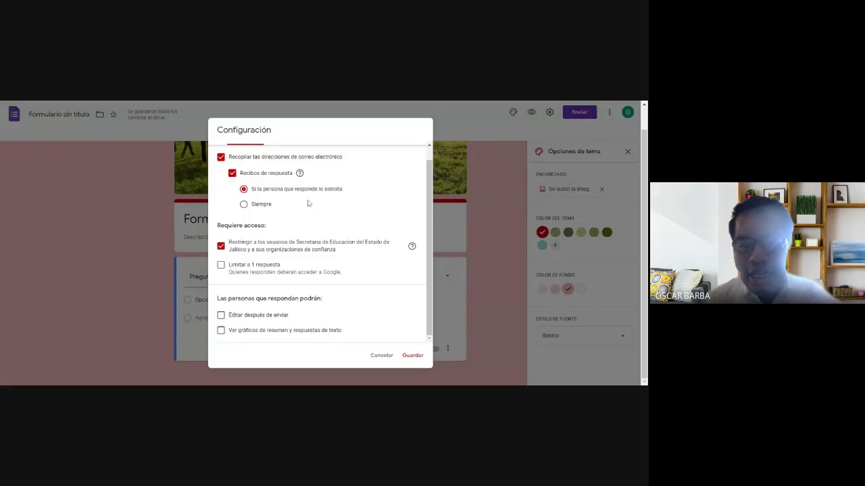
- Toggle 'Editar después de enviar' and 'Ver gráficos de resumen' on and back off, then view the Presentación settings
click(270, 316)
click(315, 334)
click(317, 331)
click(288, 317)
scroll(324, 288, up, 1)
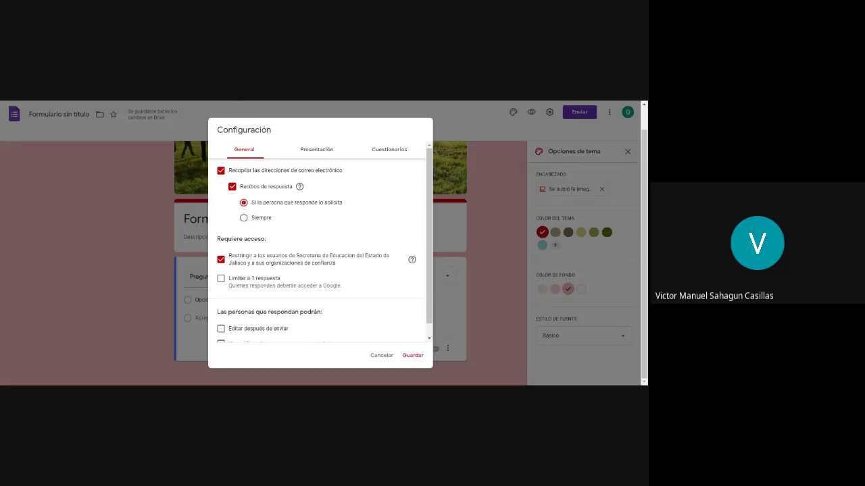
click(317, 152)
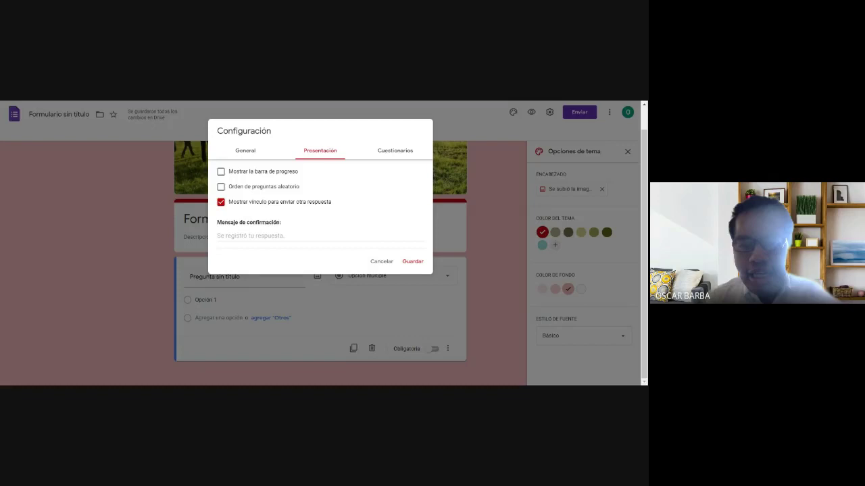
- Convert the form into a quiz that releases grades immediately, and save the settings
click(391, 156)
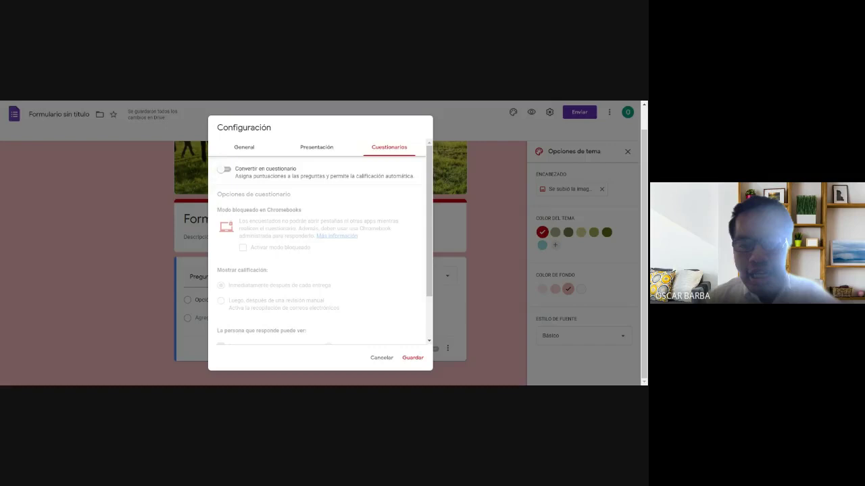
click(223, 169)
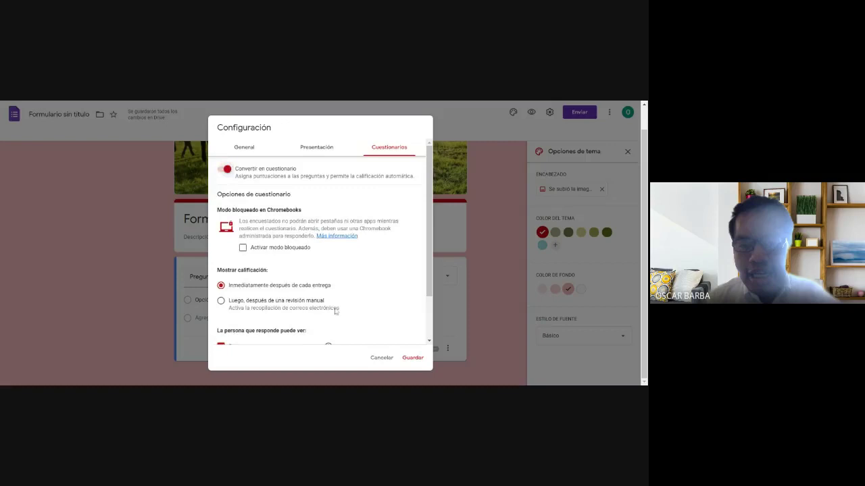
scroll(337, 311, down, 1)
mouse_move(329, 292)
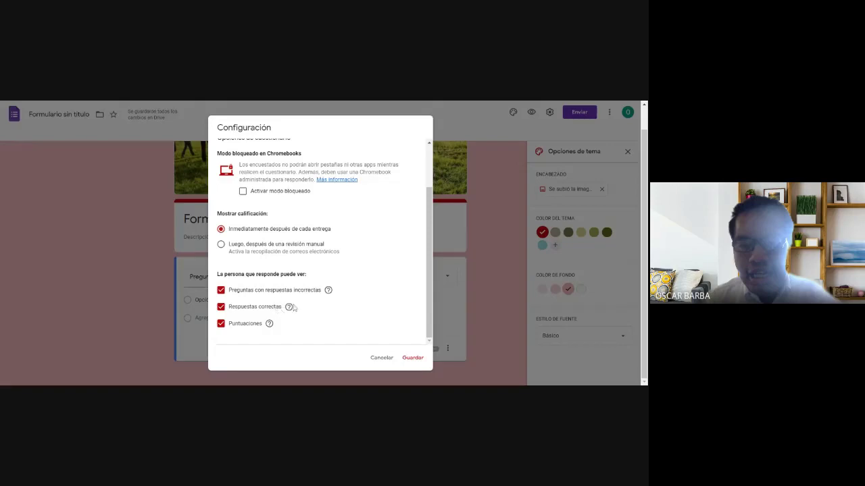
scroll(293, 308, up, 2)
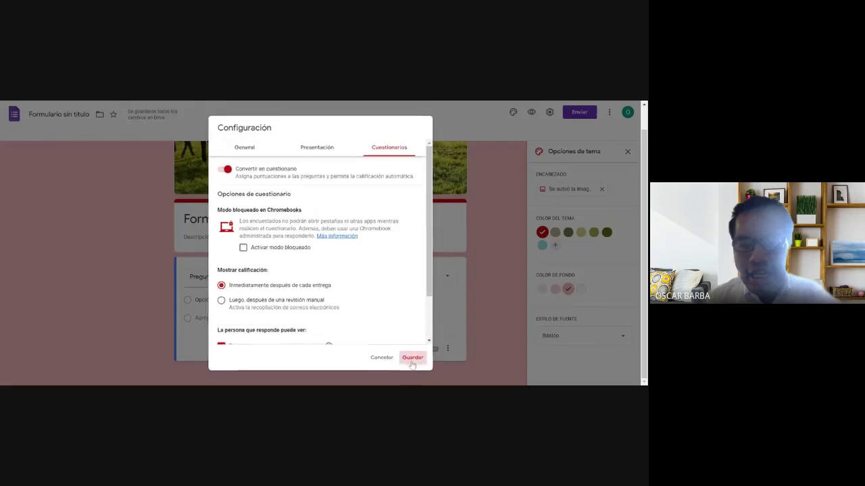
click(412, 361)
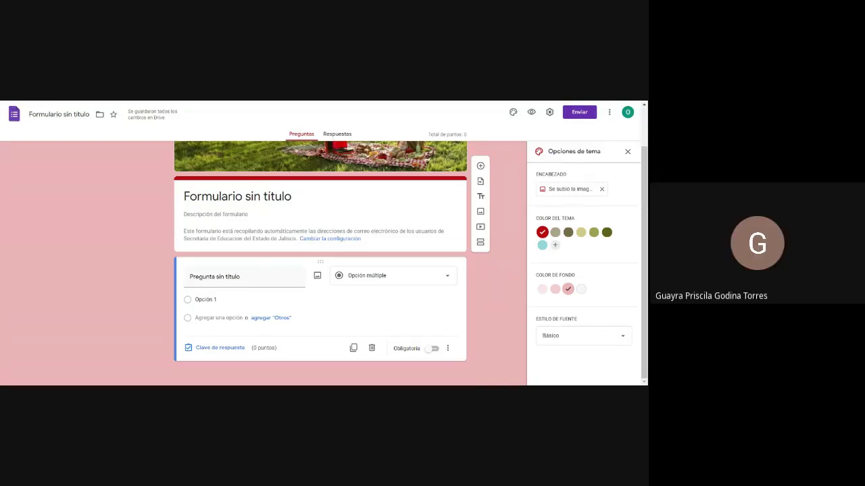
- View the Respuestas tab, which shows 0 responses so far
click(336, 136)
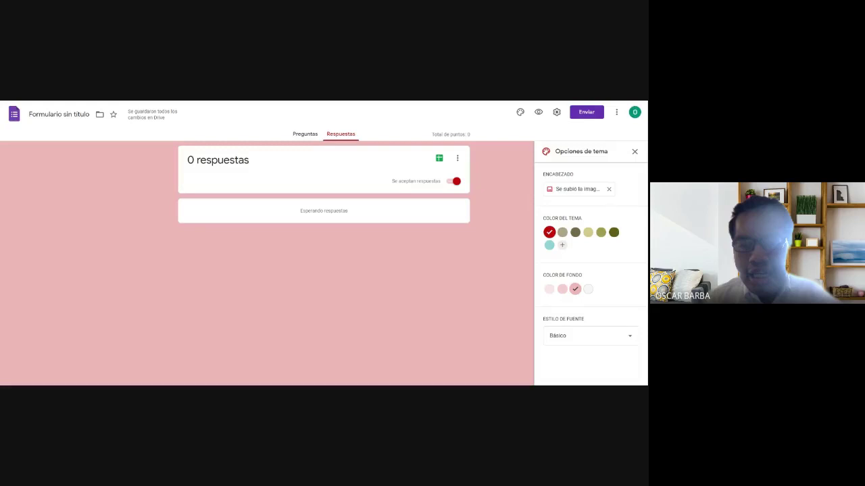
- Back on the Preguntas tab, rename the form title to 'Jornada de Capacitacion 2020'
click(305, 133)
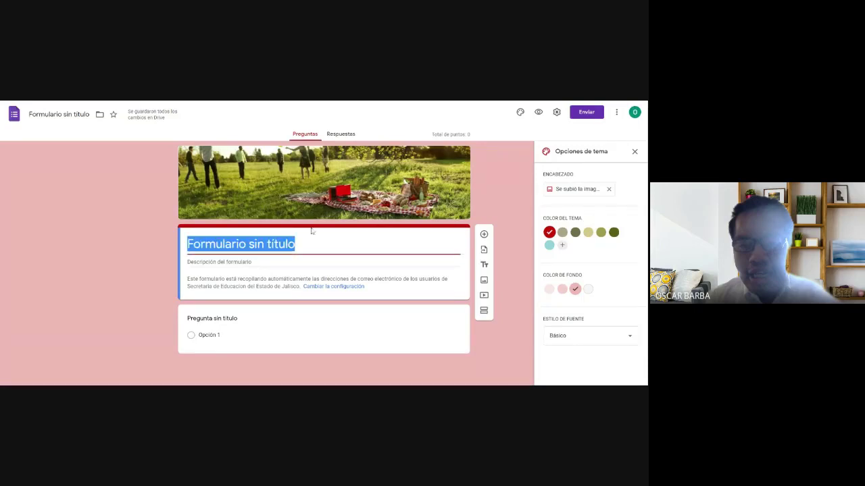
click(295, 244)
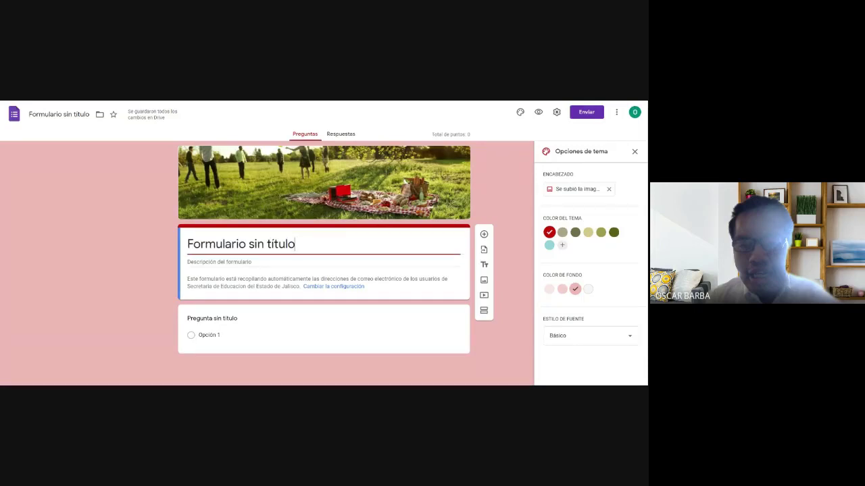
key(BackSpace)
key(BackSpace)
key(BackSpace)
key(BackSpace)
key(BackSpace)
key(BackSpace)
key(BackSpace)
key(BackSpace)
key(BackSpace)
key(BackSpace)
key(BackSpace)
key(BackSpace)
key(BackSpace)
key(BackSpace)
key(BackSpace)
key(BackSpace)
key(BackSpace)
key(BackSpace)
key(BackSpace)
key(BackSpace)
key(BackSpace)
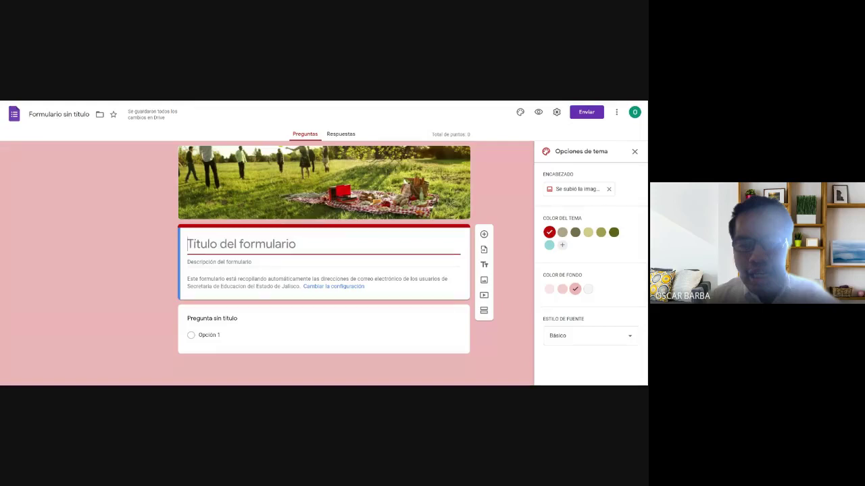
text(Jornaa)
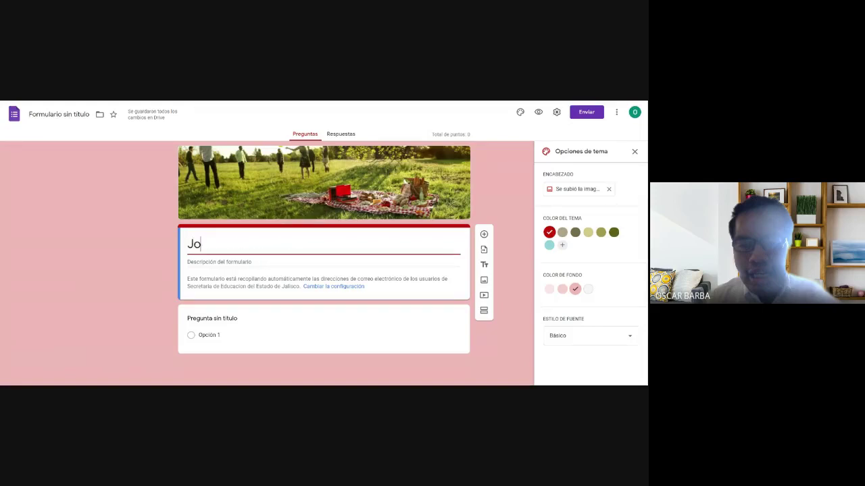
key(BackSpace)
text(da de ca)
key(BackSpace)
text(C)
key(BackSpace)
key(BackSpace)
text(Capacit)
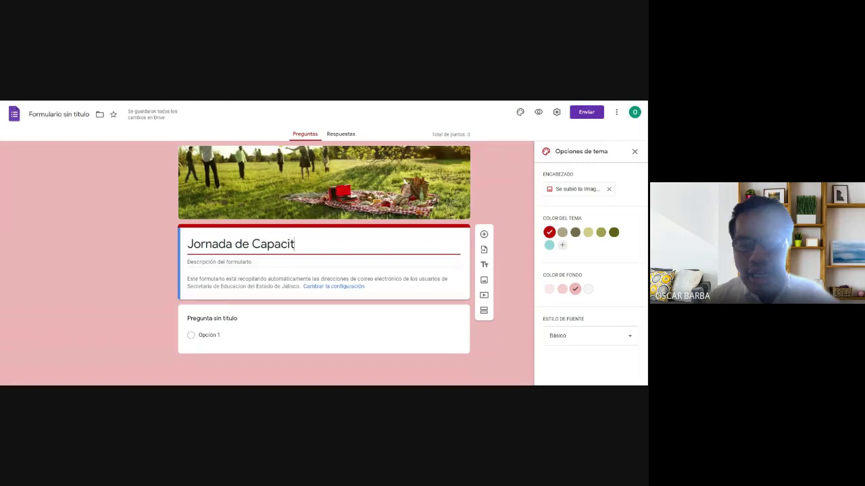
text(acion 2020)
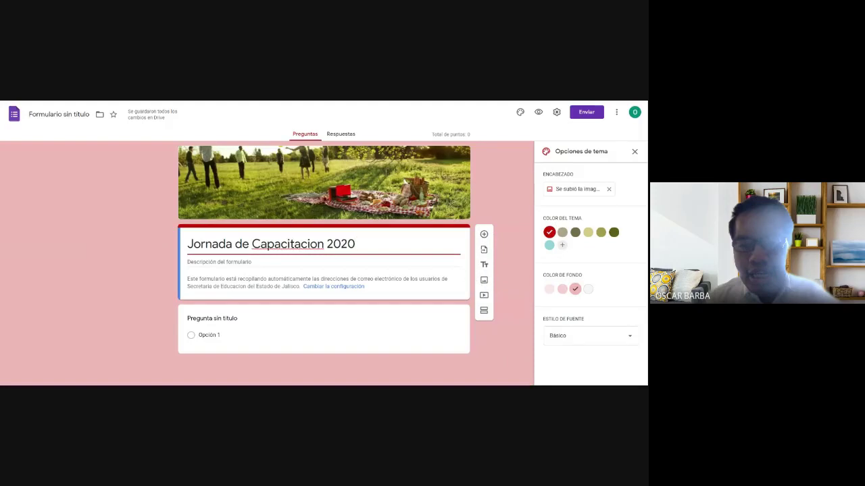
click(213, 103)
- Add the description 'Capacitación de Google formulario 2020', fixing the accent and the capital G
click(383, 243)
click(323, 261)
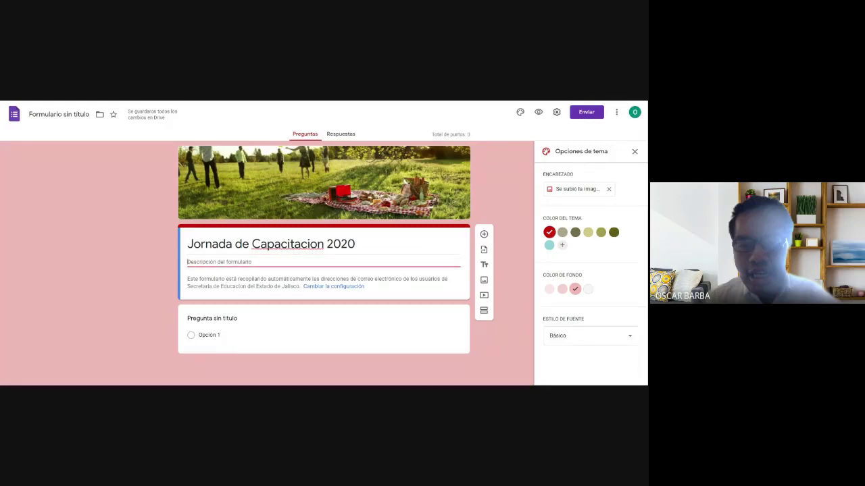
text(Capacitacio)
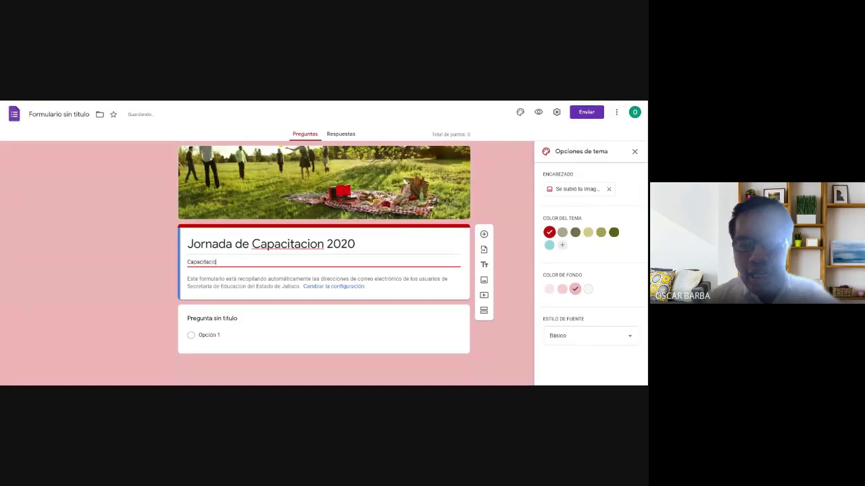
text(n de google)
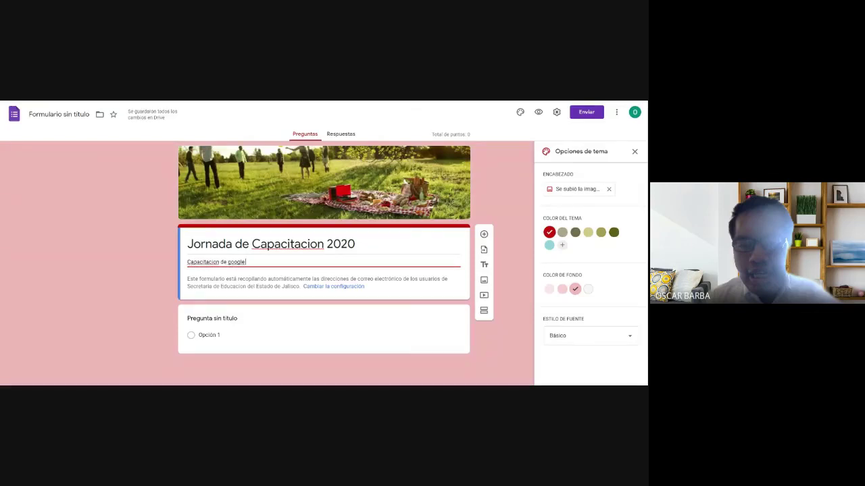
text( formulario)
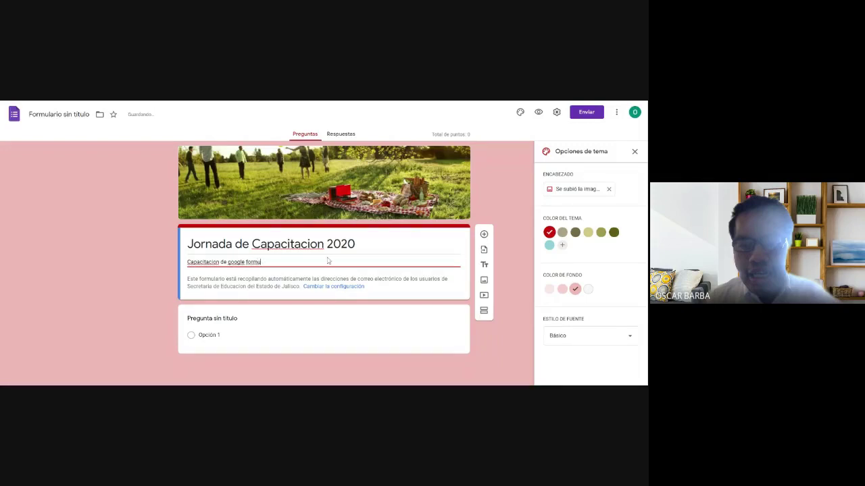
text( 2020)
key(Home)
key(ctrl+shift+Right)
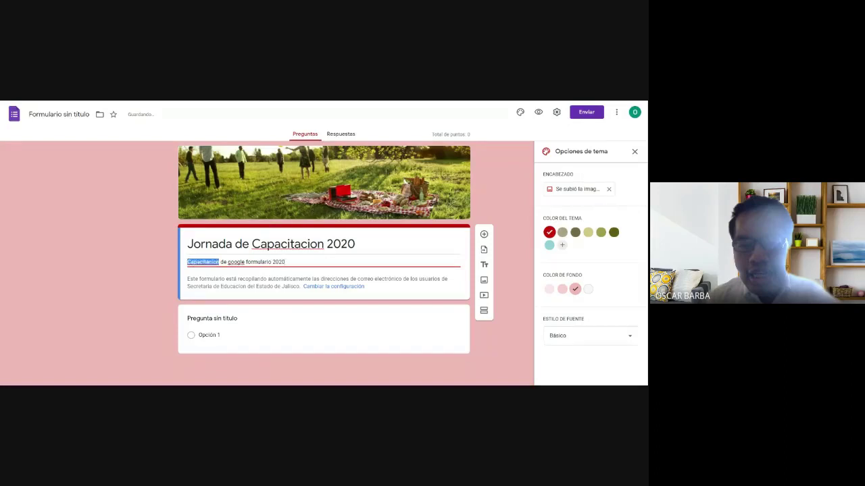
text(Capacitación)
key(ctrl+Right)
key(ctrl+Right)
key(ctrl+shift+Right)
text(Google)
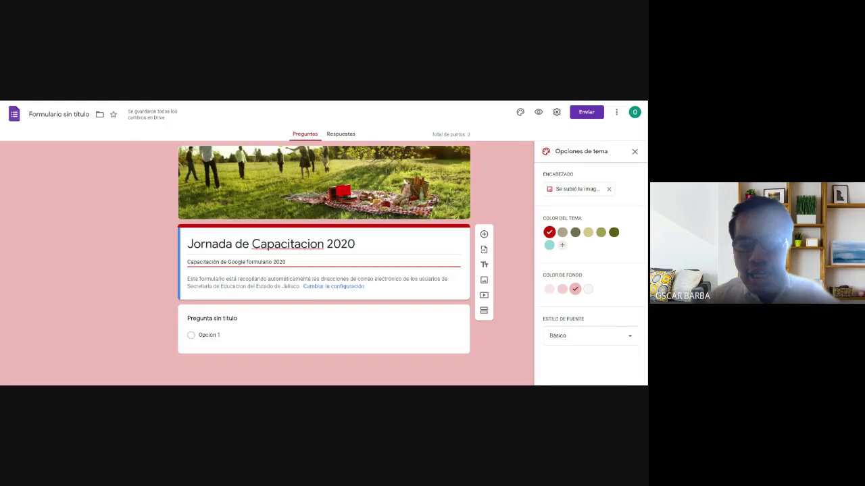
- Open the untitled first question and show its question-type list
click(278, 101)
click(246, 322)
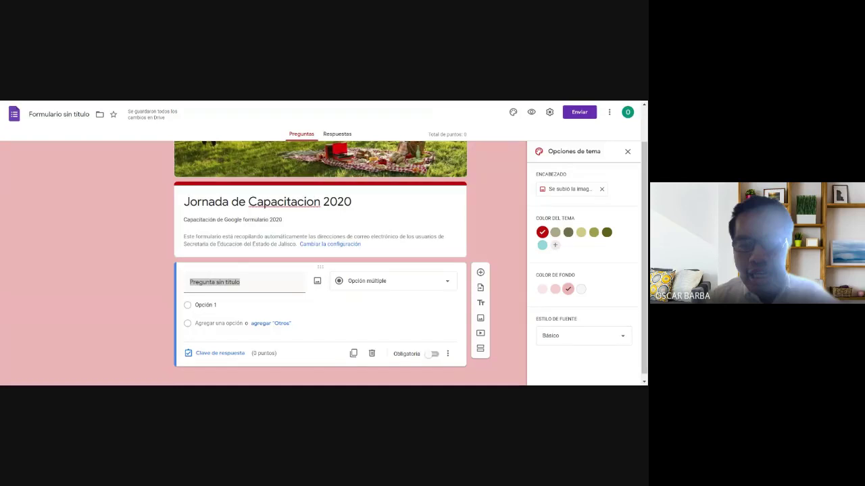
key(alt+Tab)
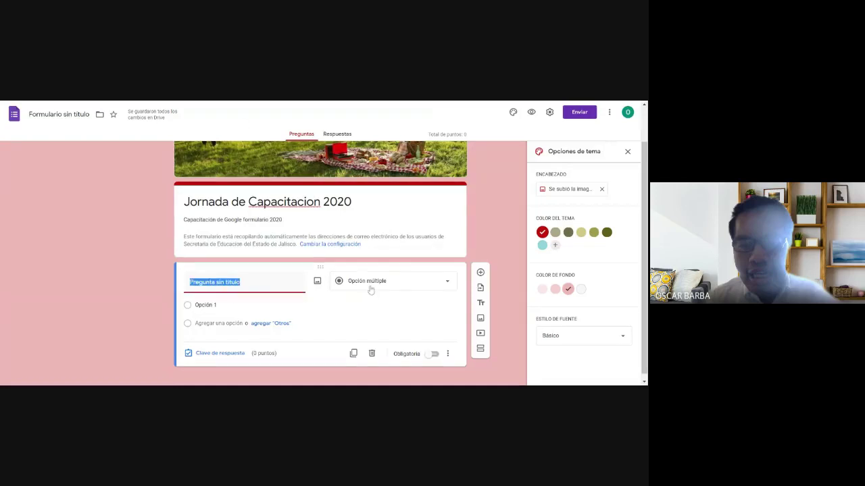
click(371, 291)
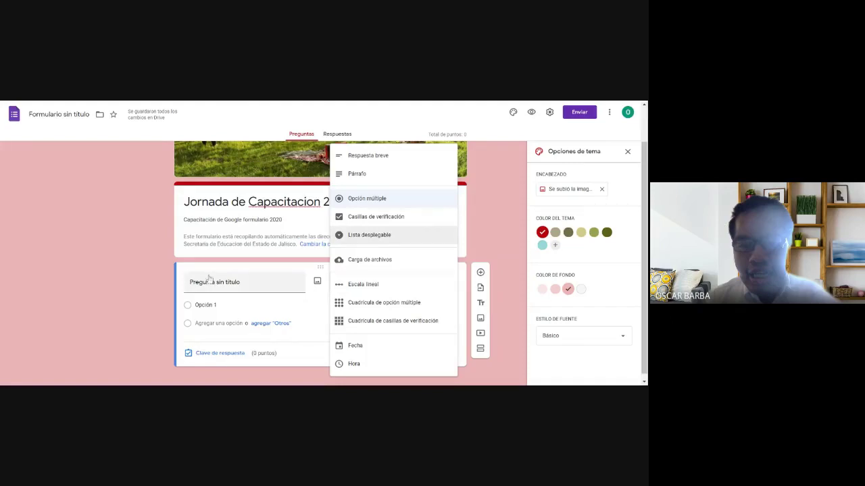
- Title the first question '¿Que hemos visto durante el dia lunes a las 9:00 de la capacitacion de DIPTA'
click(246, 281)
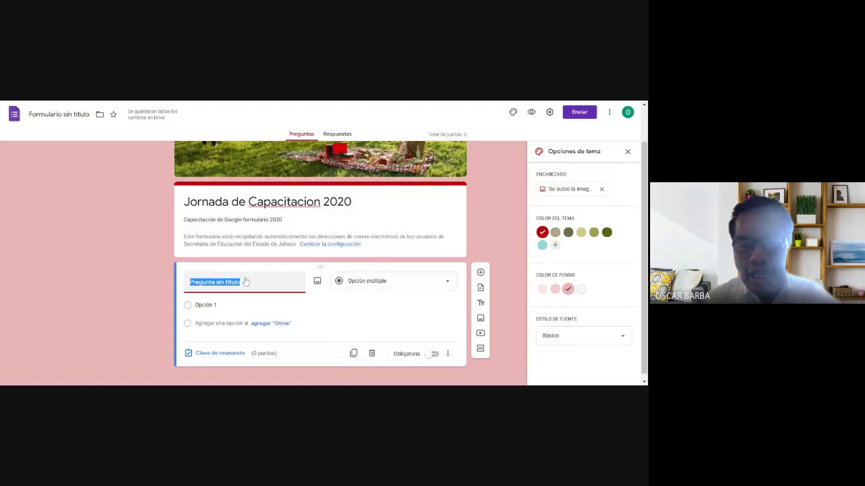
text(¿)
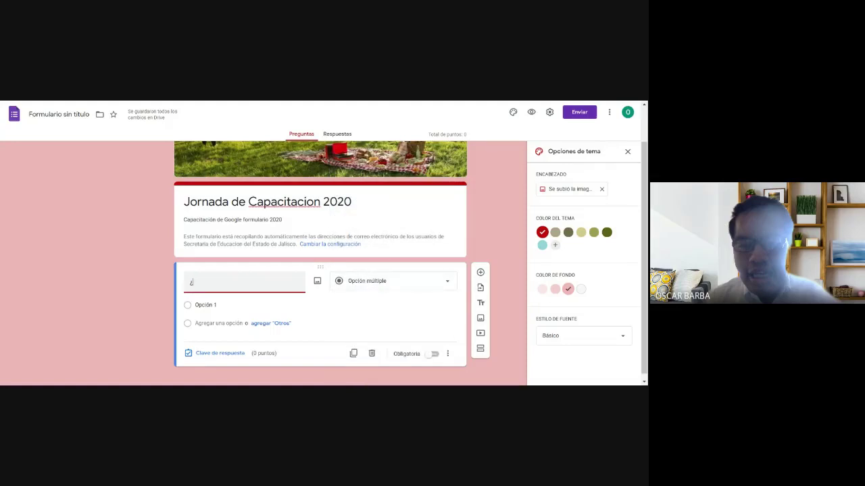
text(Que he)
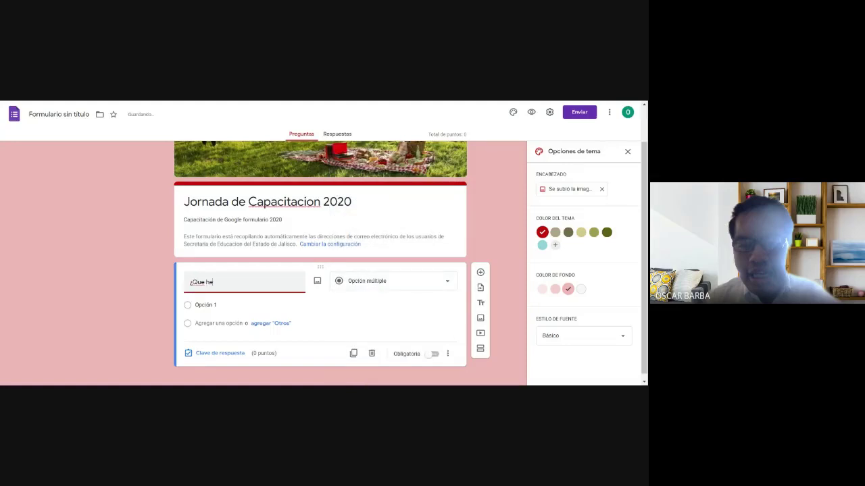
text(mos visto)
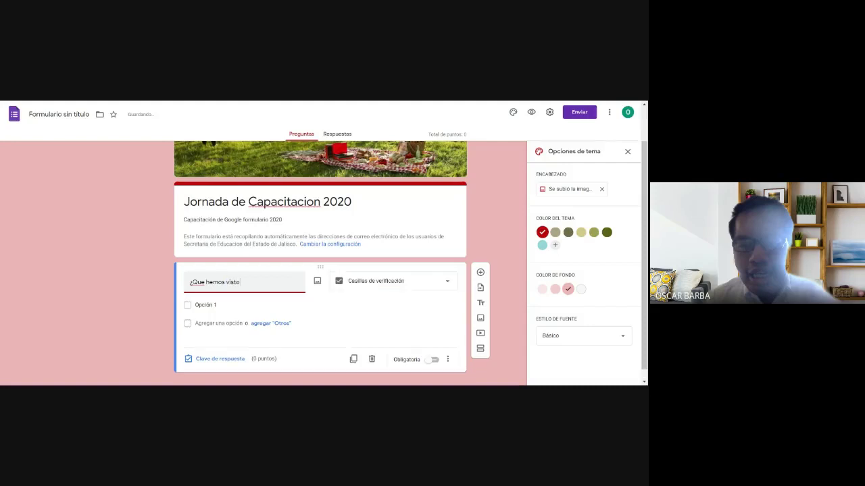
text( durante)
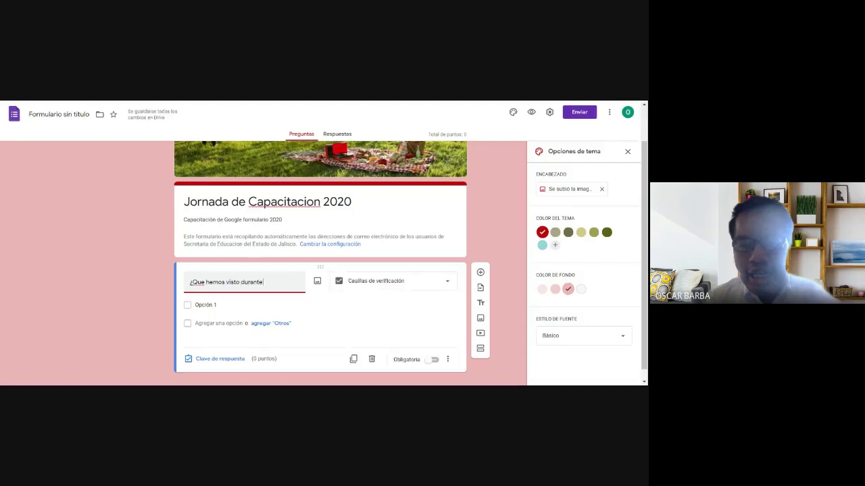
text( el d)
text(ia)
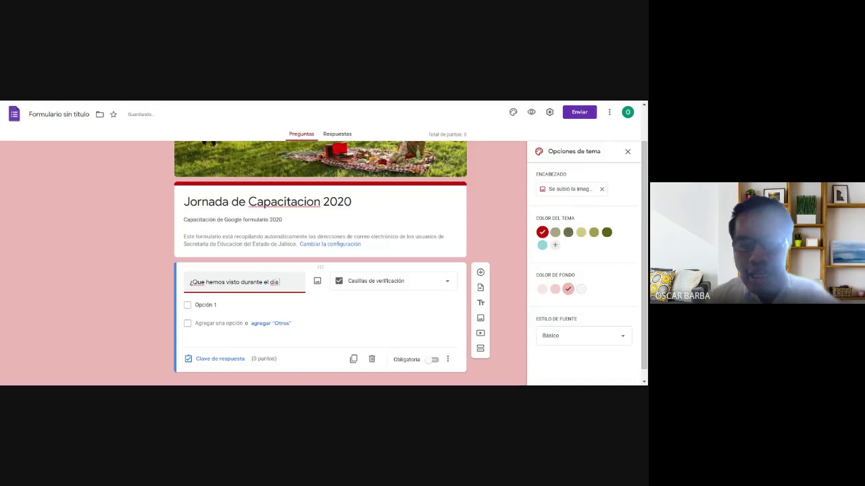
text( lunes as l)
key(BackSpace)
key(BackSpace)
key(BackSpace)
text(las)
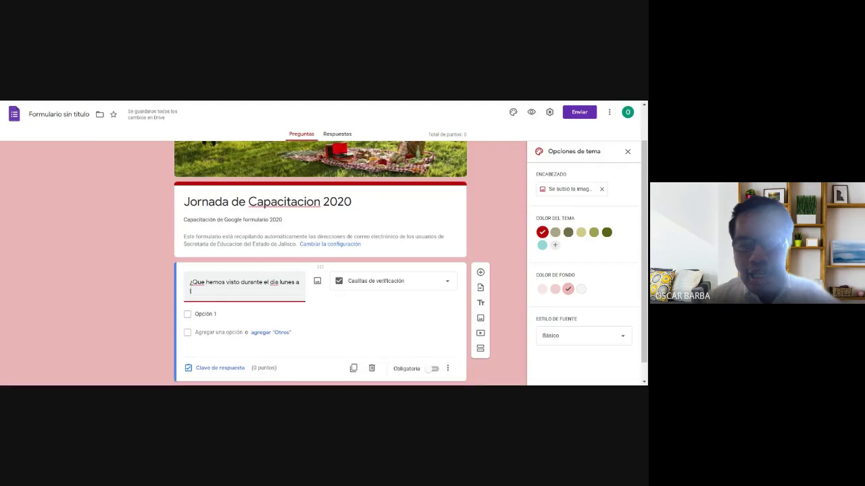
text( 9:00 de ka)
text(j)
key(BackSpace)
key(BackSpace)
key(BackSpace)
text(la capacitacion de D)
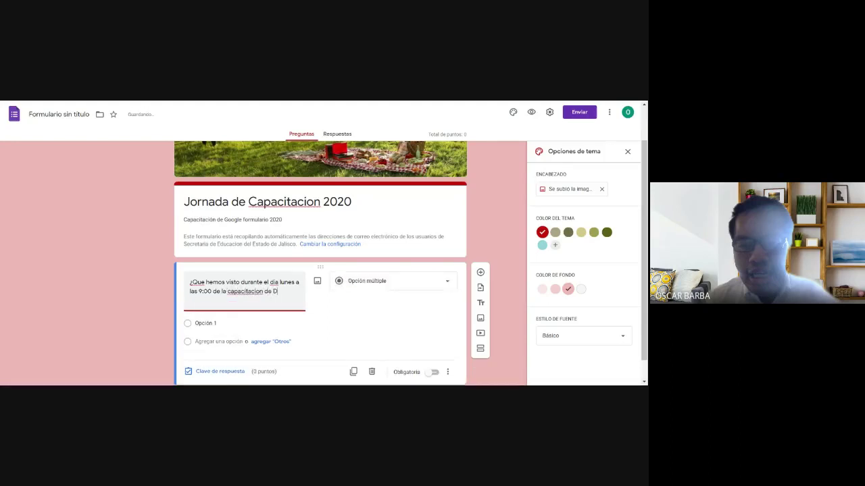
text(Pipt)
key(BackSpace)
key(BackSpace)
key(BackSpace)
text(IPTA)
- Keep the question type as Opción múltiple
click(351, 281)
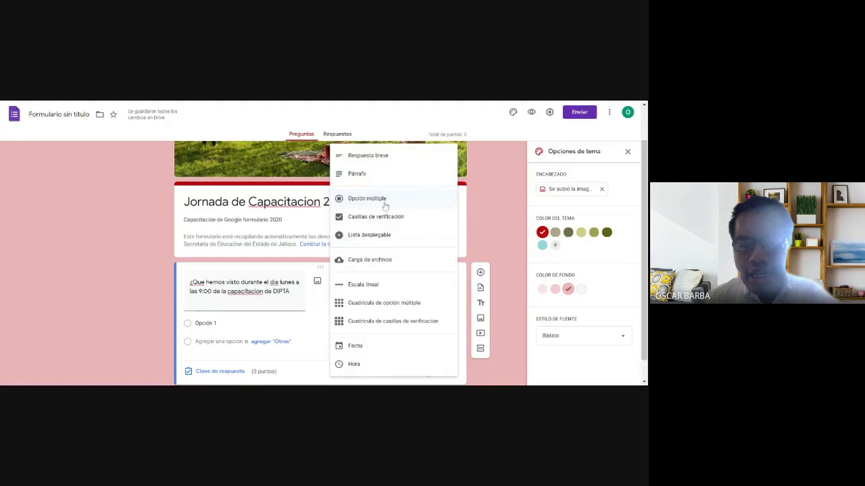
click(385, 200)
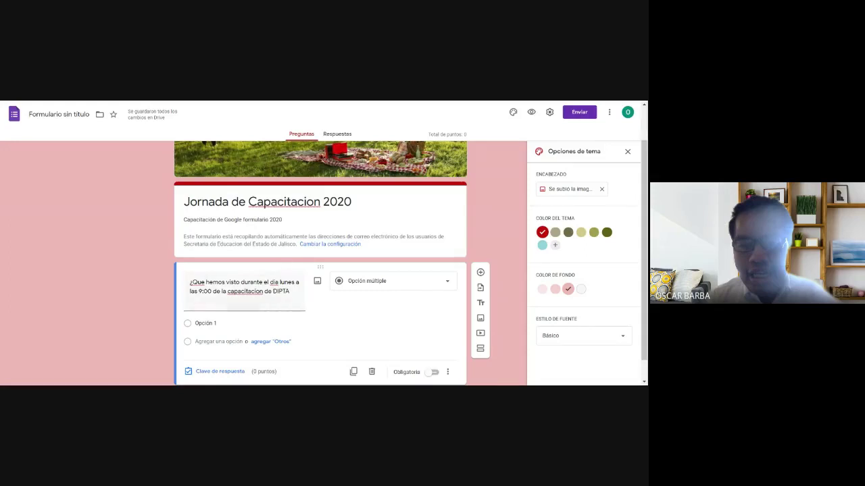
click(206, 323)
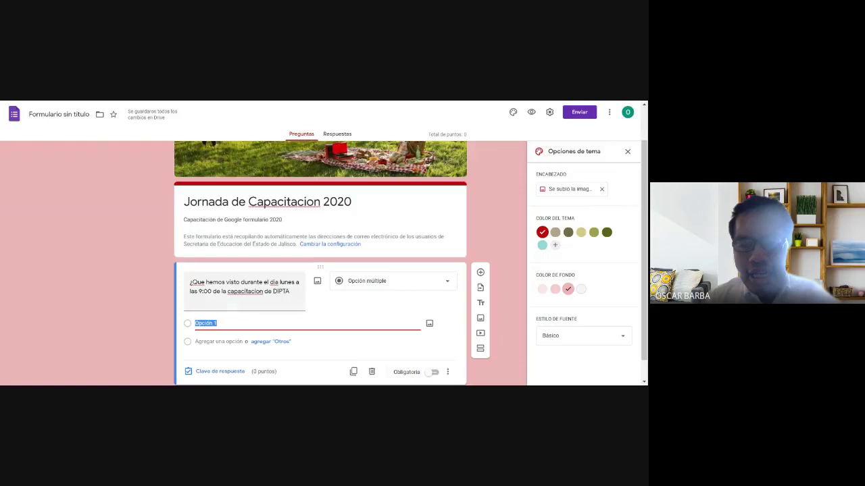
- Correct 'capacitacion' to 'capacitación' in the question title
triple_click(244, 286)
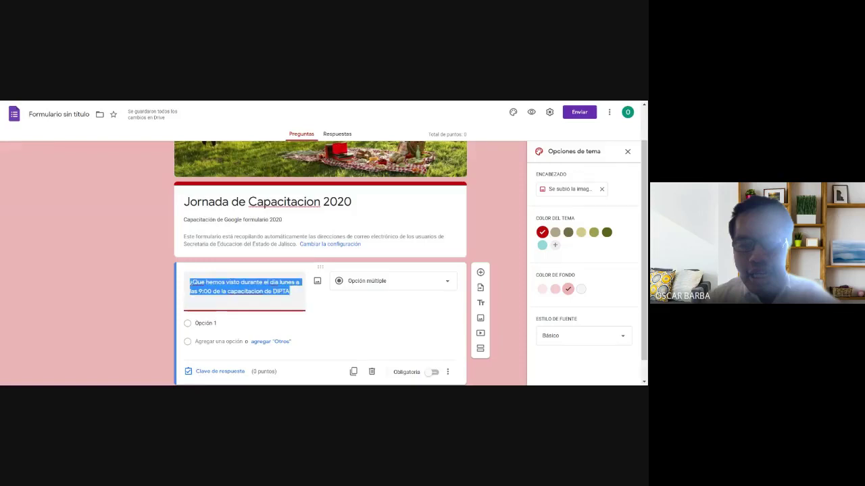
double_click(245, 291)
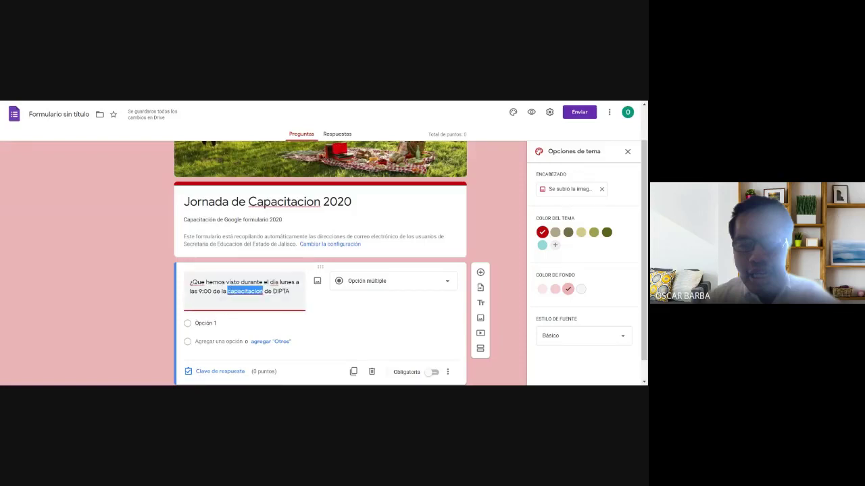
text(capacitación)
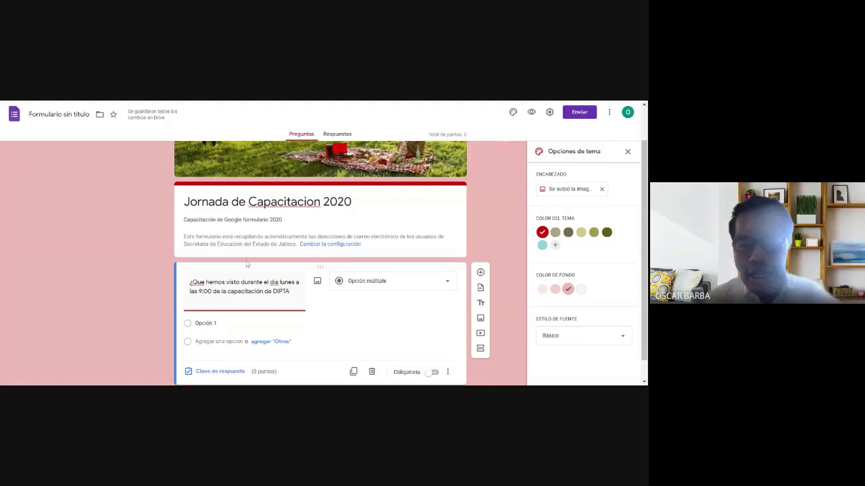
click(206, 323)
- Replace 'Opción 1' with 'G SUITE FOR EDUCATION II' as the first answer option
key(BackSpace)
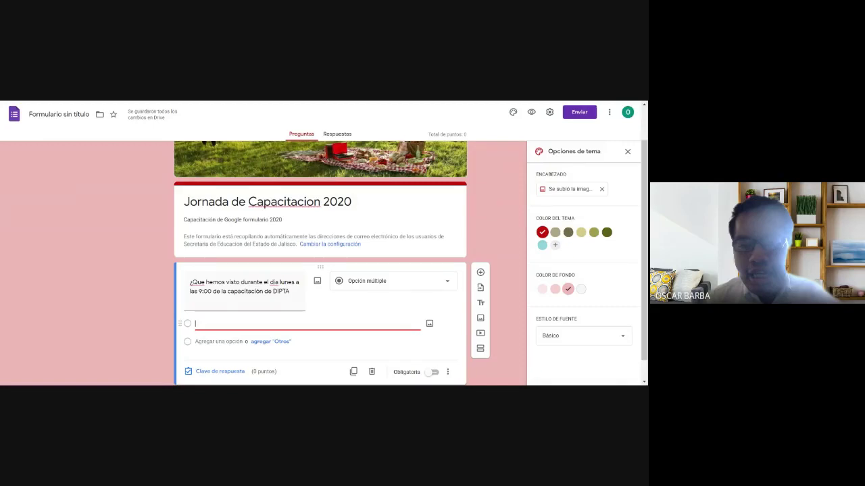
text(d)
key(BackSpace)
text(G SUIT)
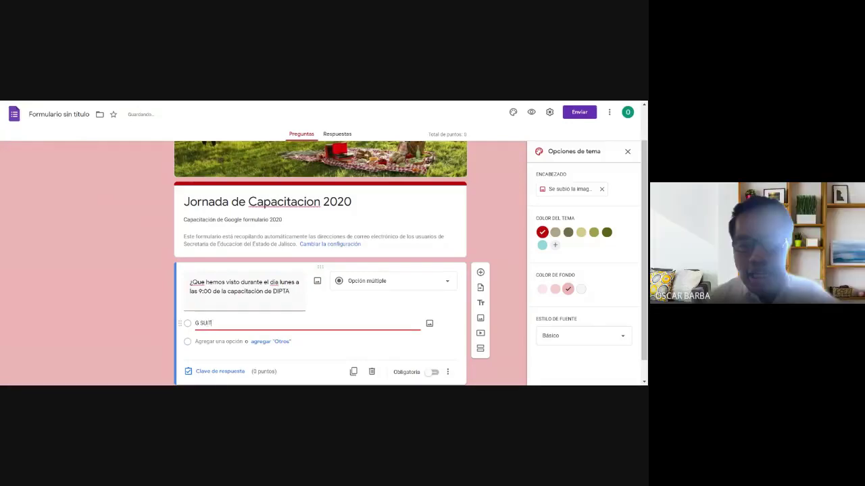
text(E FOR EDUCATION II)
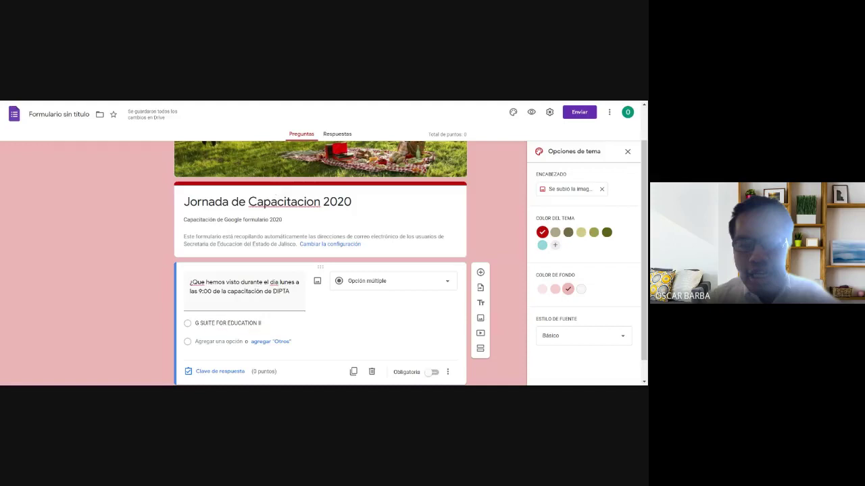
click(259, 323)
double_click(260, 323)
text(I)
double_click(259, 323)
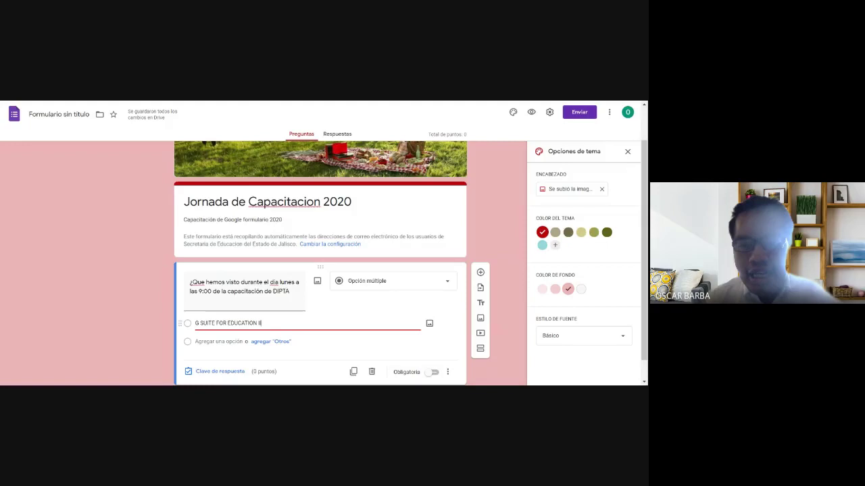
- Add 'MEET' and 'DRIVE' as the second and third answer options
key(Return)
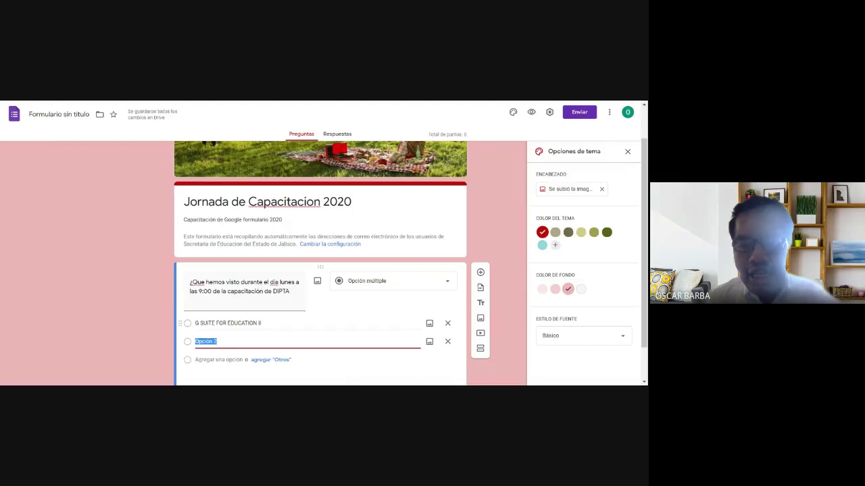
text(MI)
text(E)
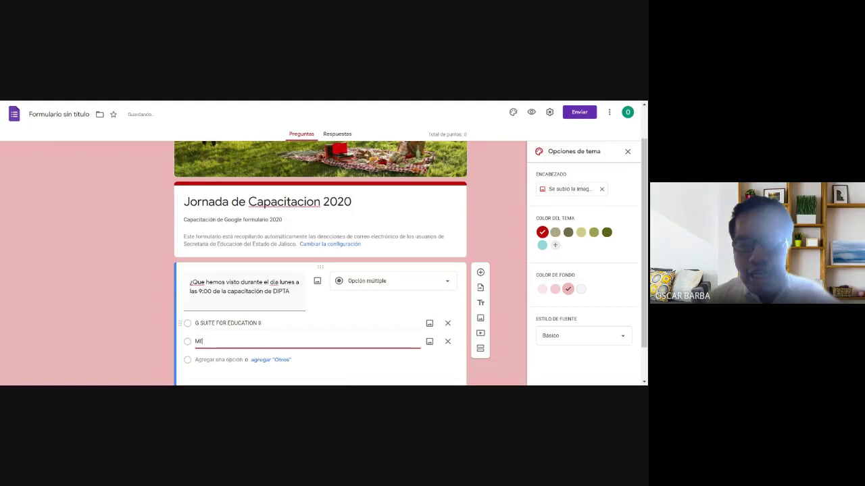
text(ET)
key(Return)
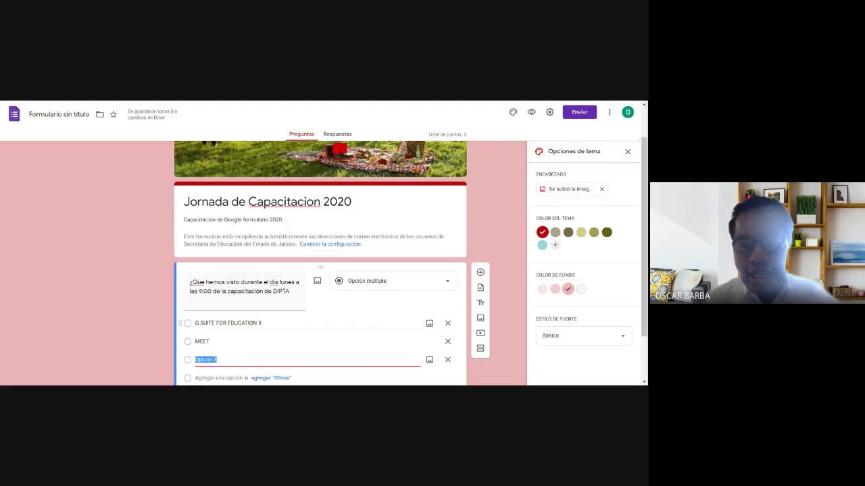
text(DR)
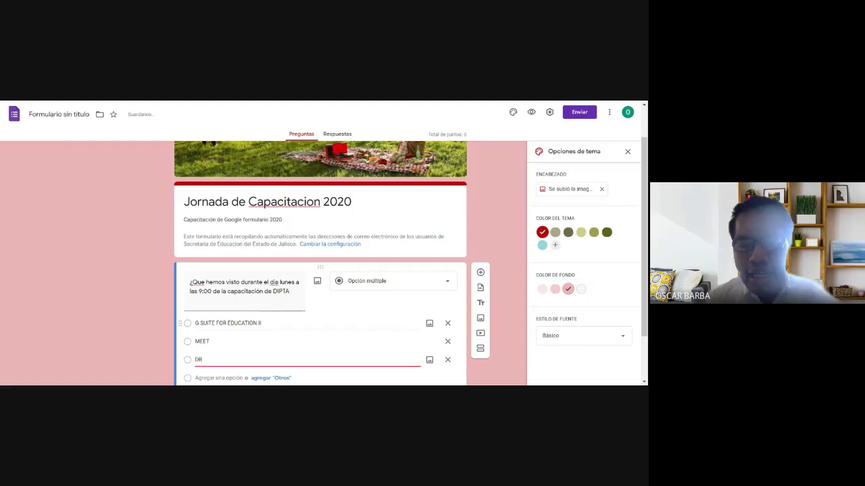
key(BackSpace)
key(BackSpace)
text(DRIVE)
scroll(331, 267, down, 1)
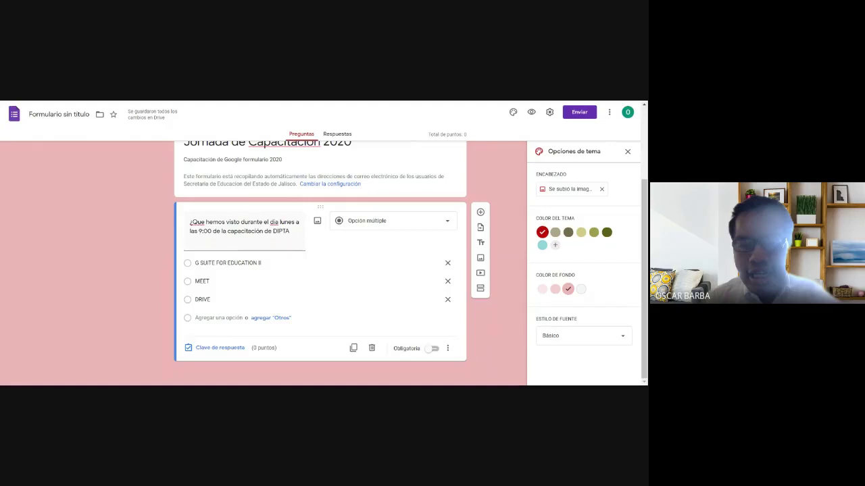
click(203, 299)
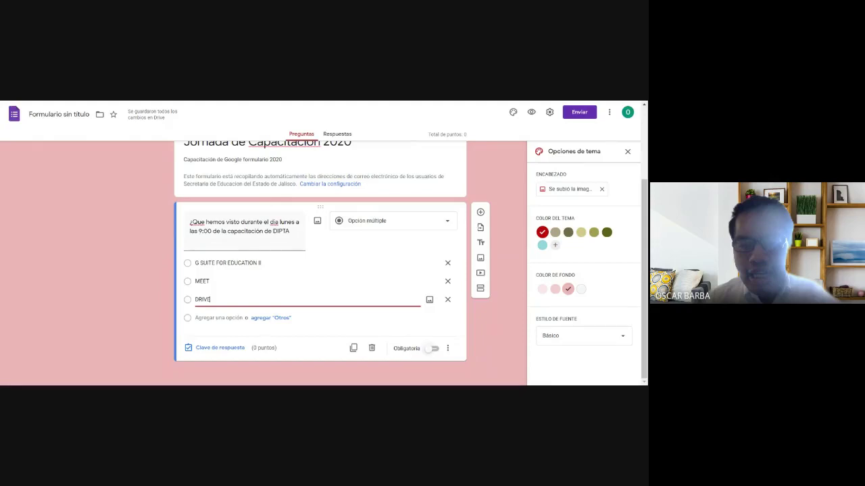
click(430, 350)
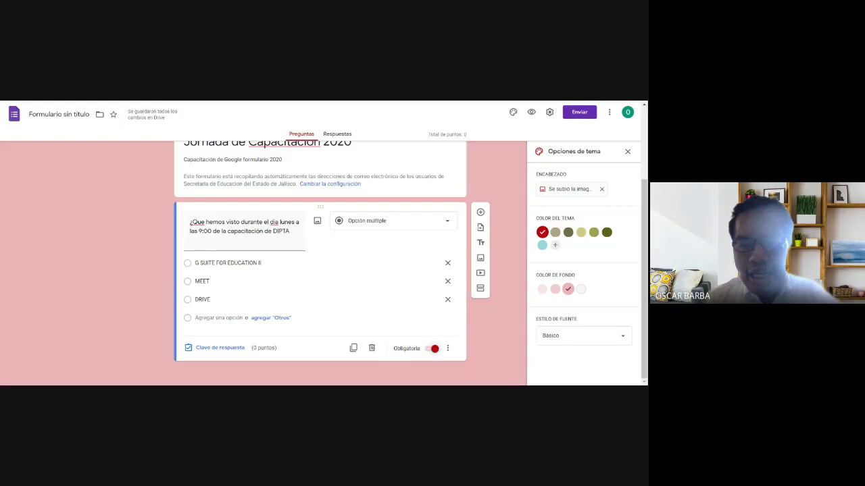
click(448, 349)
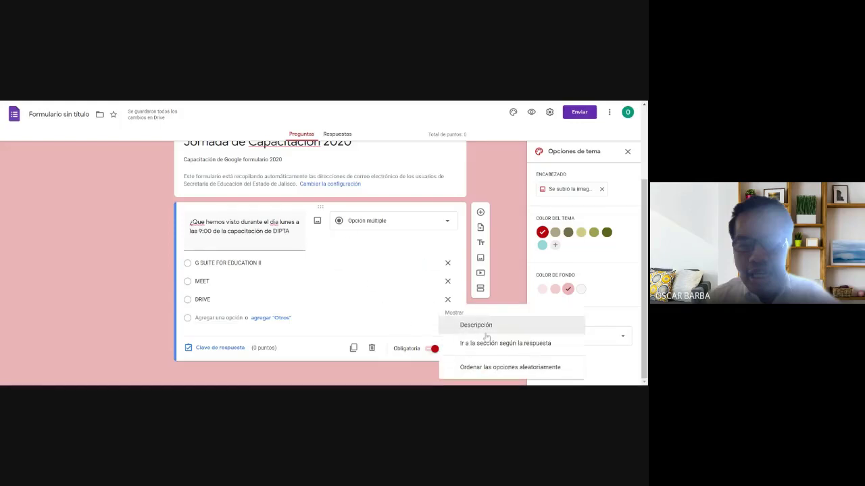
click(419, 318)
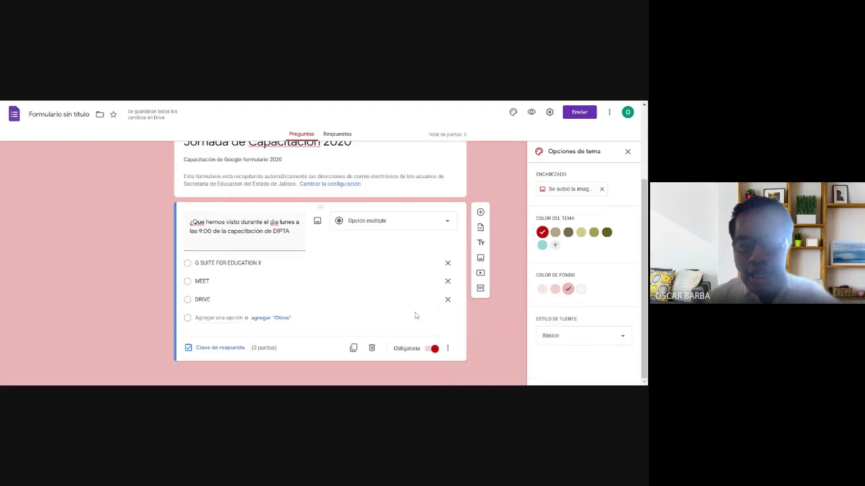
click(450, 348)
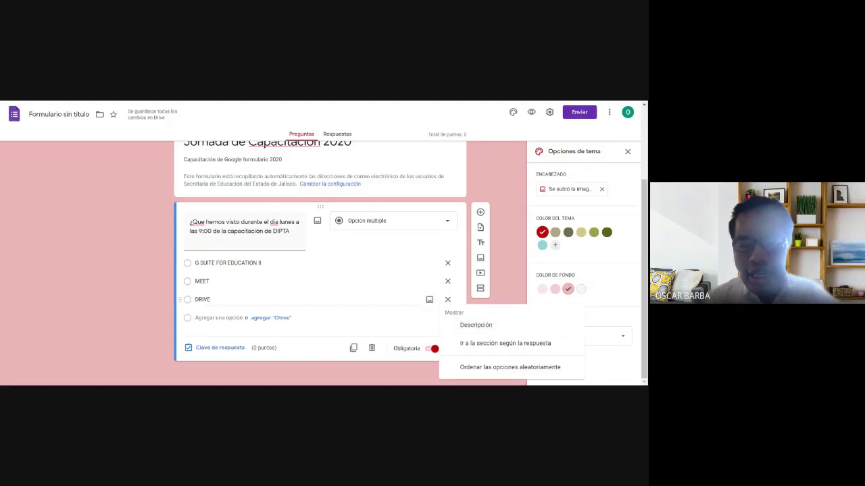
click(203, 299)
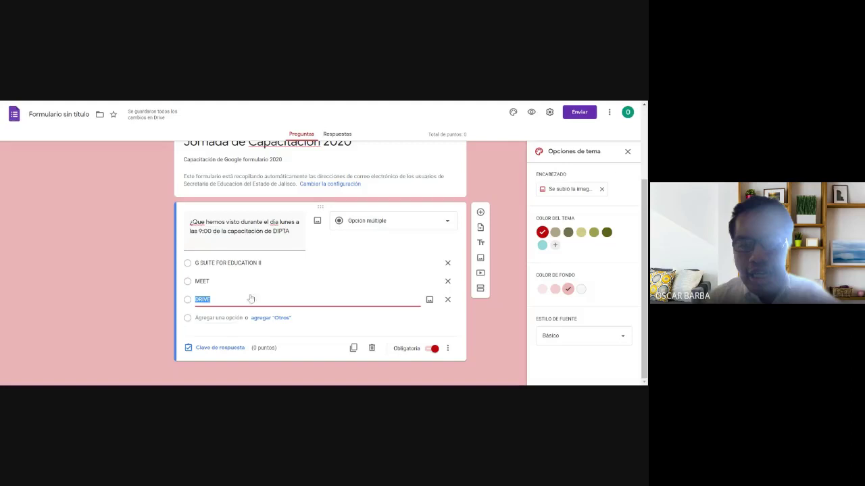
click(182, 103)
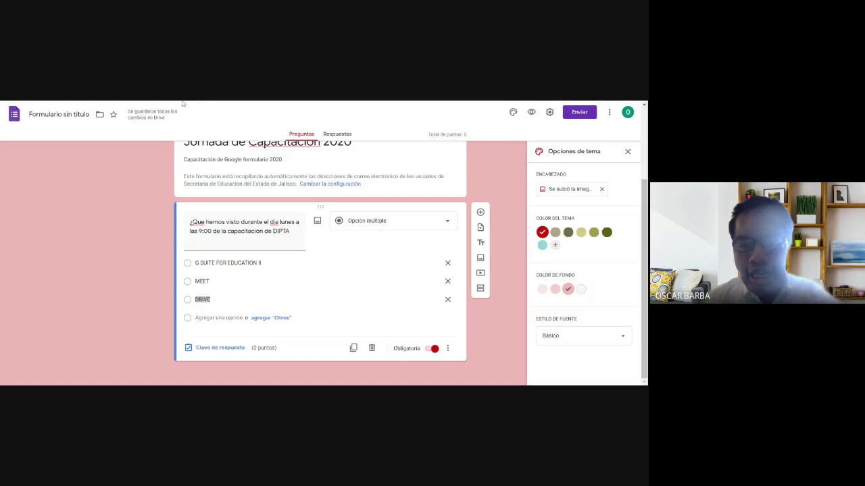
key(alt+Tab)
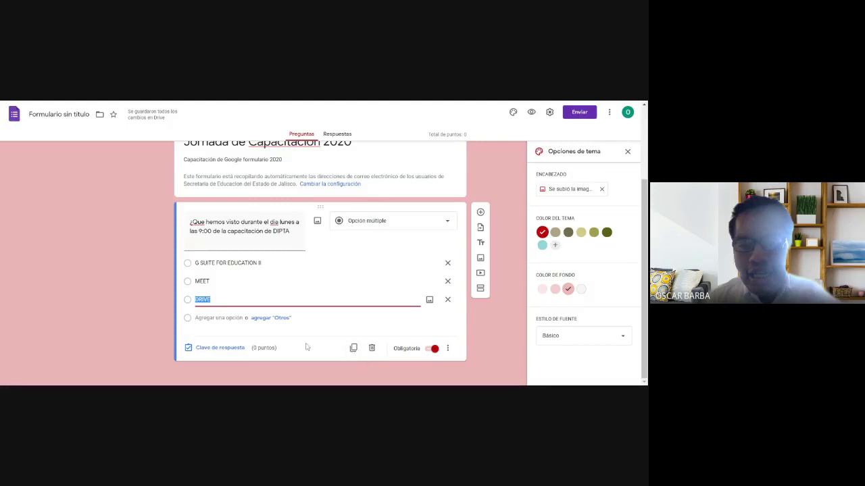
- Duplicate the DIPTA question, retitle the copy 'Nombre Completo' and make it Respuesta breve
click(354, 348)
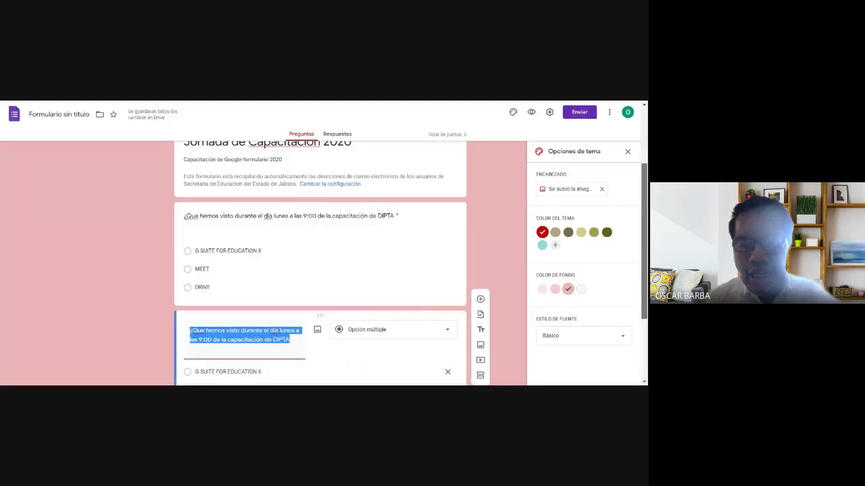
scroll(327, 202, down, 2)
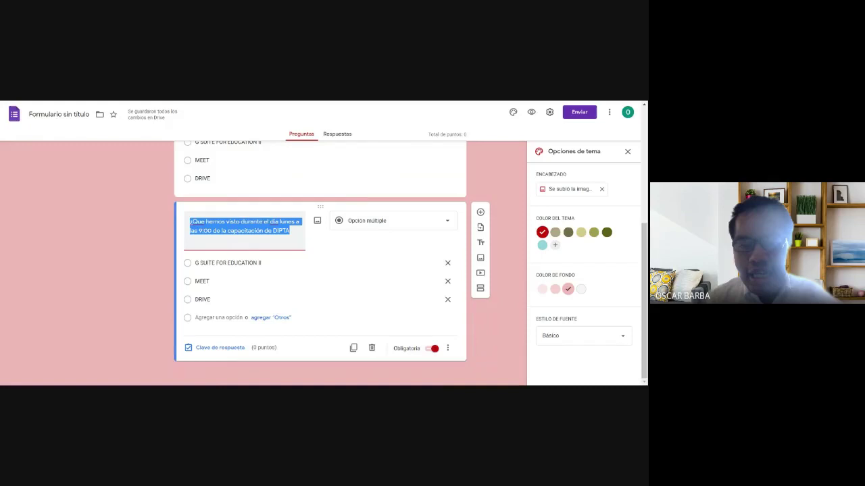
text(¿Que)
key(BackSpace)
key(BackSpace)
key(BackSpace)
text(Nombre Comp)
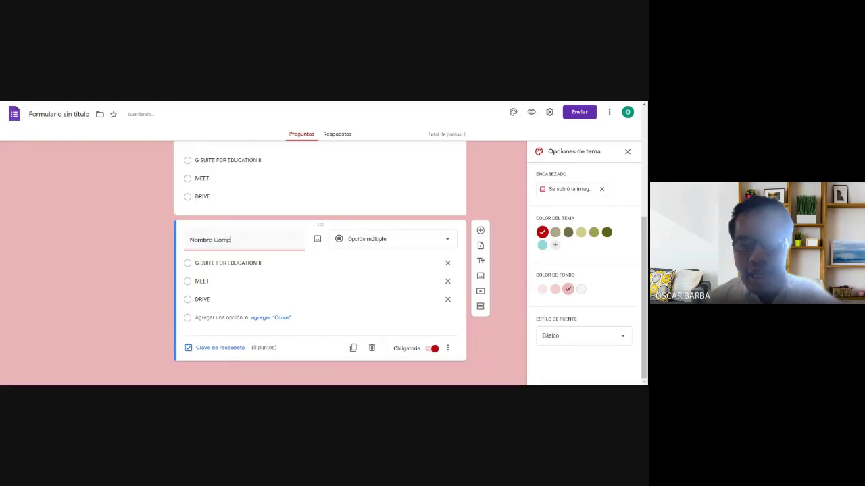
text(leto)
click(239, 100)
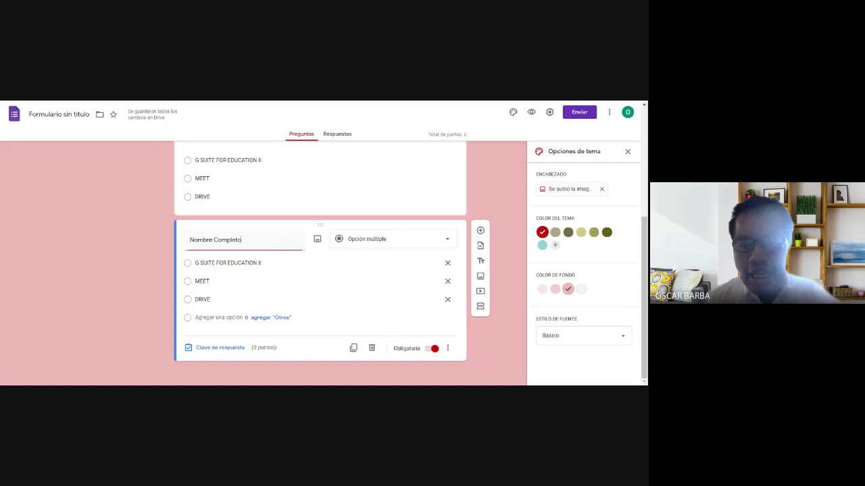
click(369, 242)
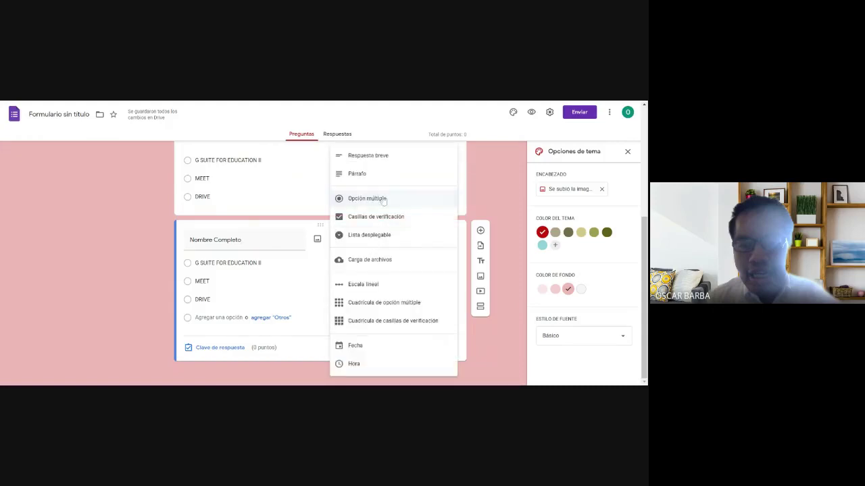
click(398, 168)
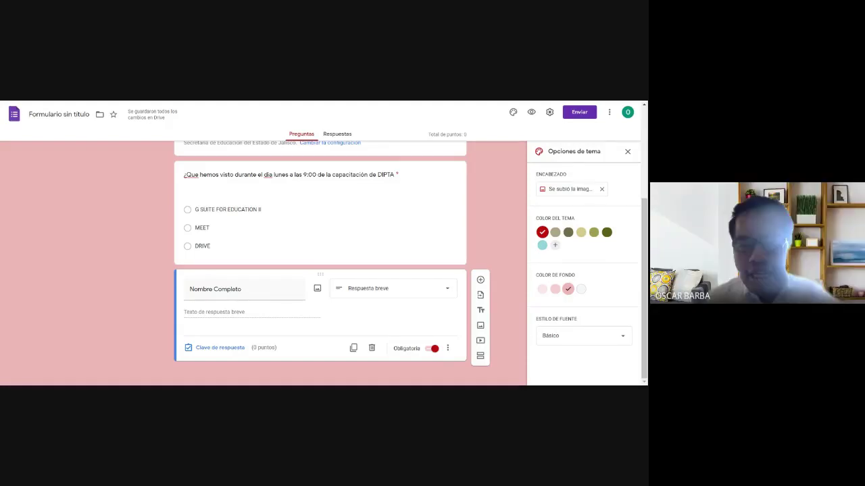
click(378, 194)
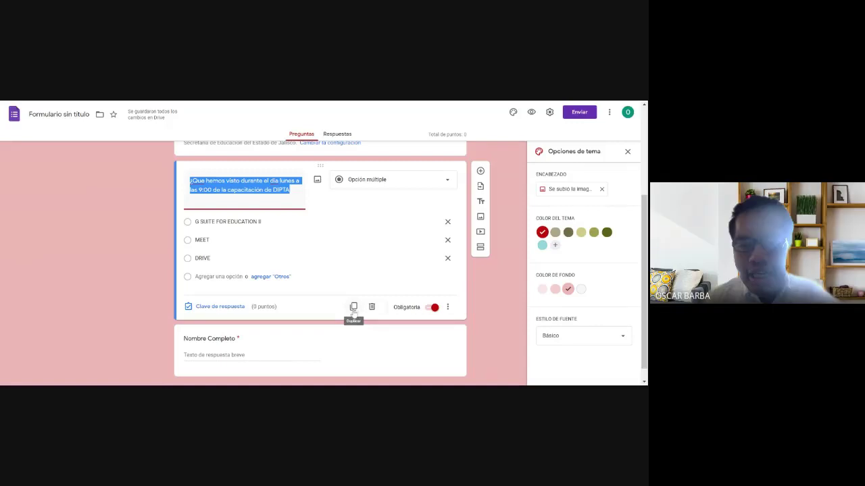
scroll(320, 263, down, 1)
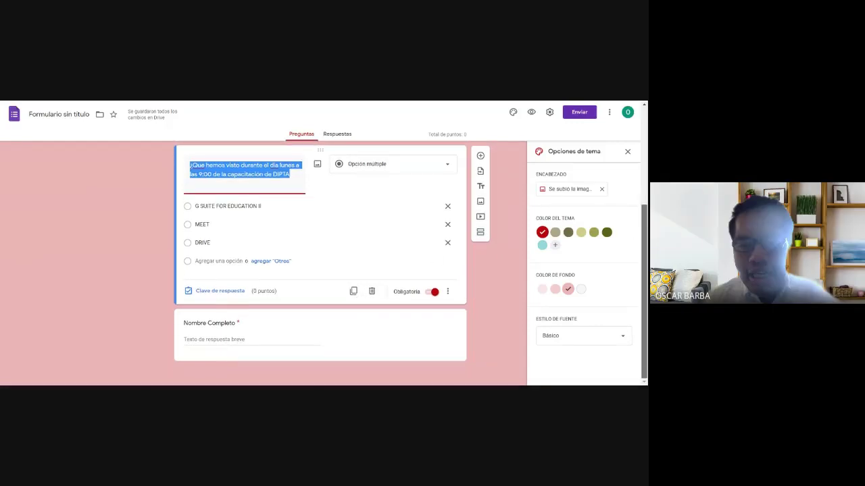
click(356, 102)
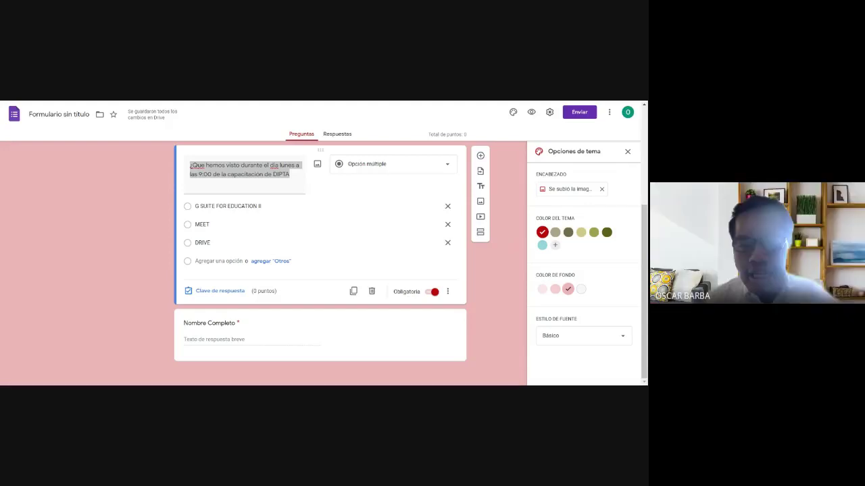
key(alt+Tab)
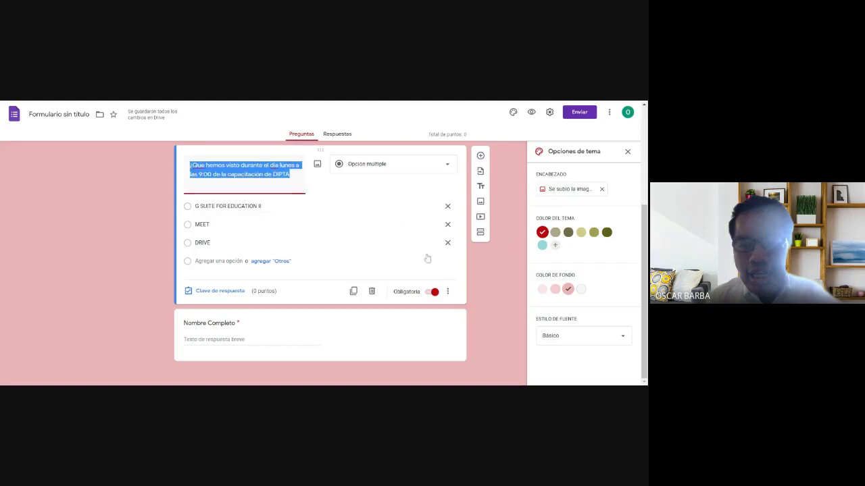
click(433, 292)
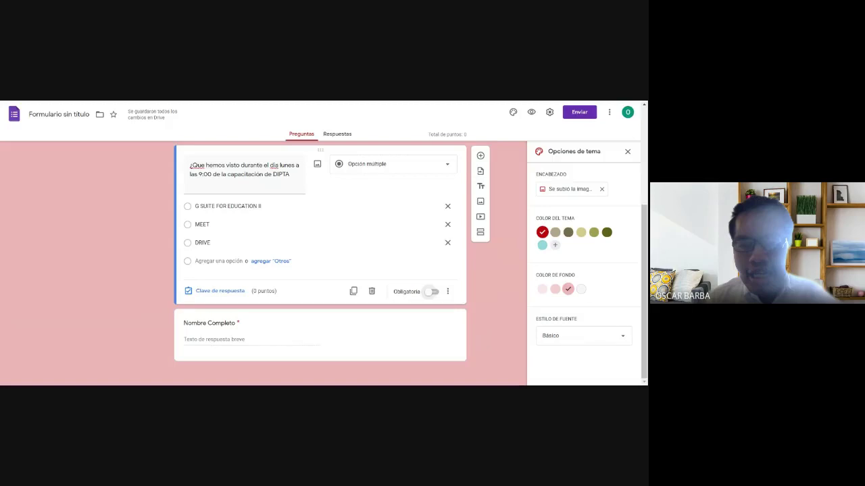
click(432, 292)
- Duplicate the short-answer Nombre Completo question so a copy sits below the original
click(278, 329)
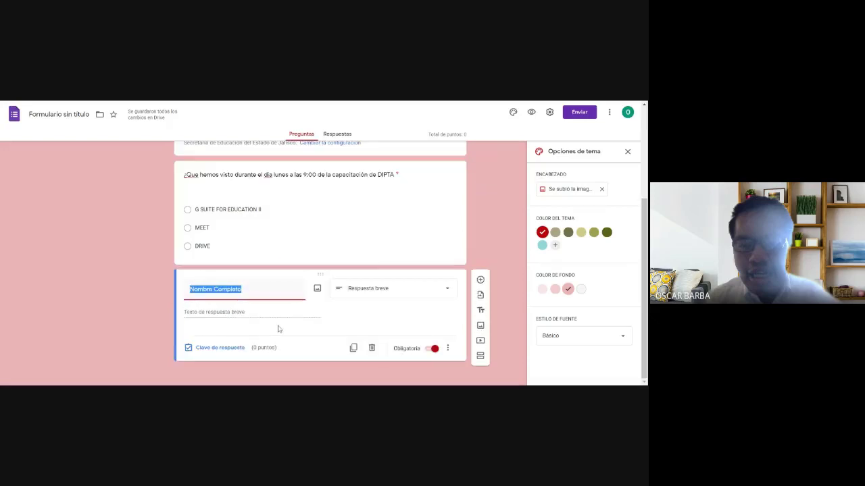
click(184, 103)
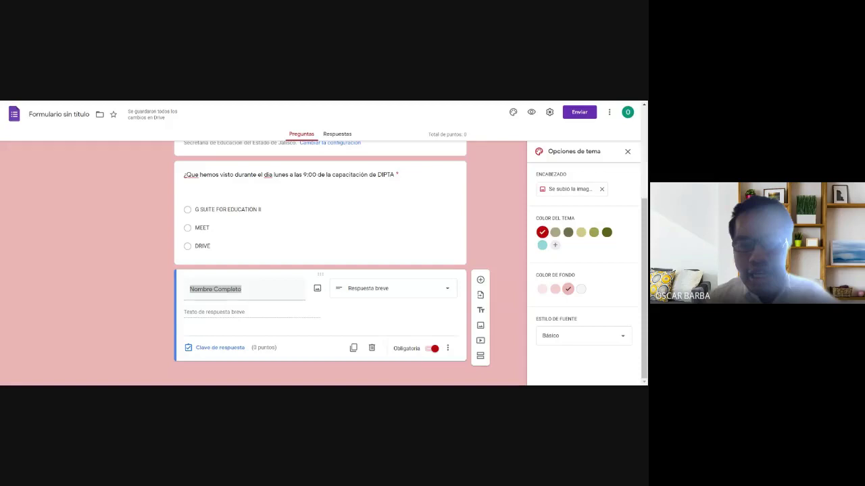
key(alt+Tab)
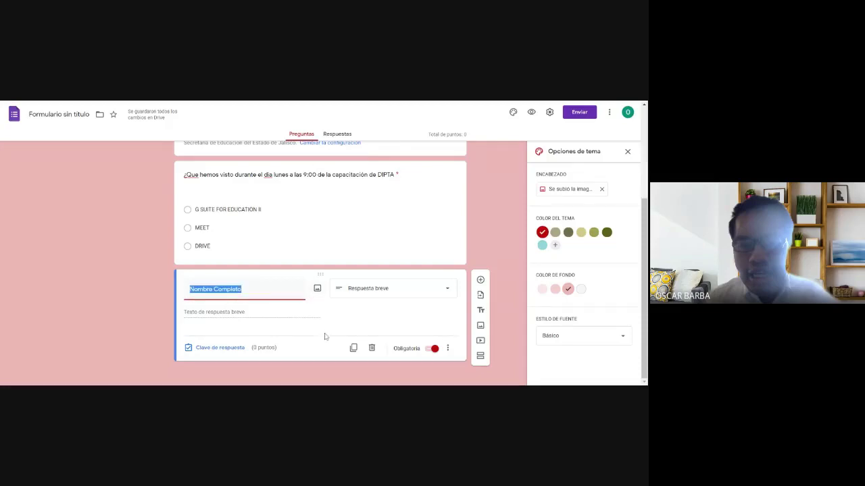
key(alt+Tab)
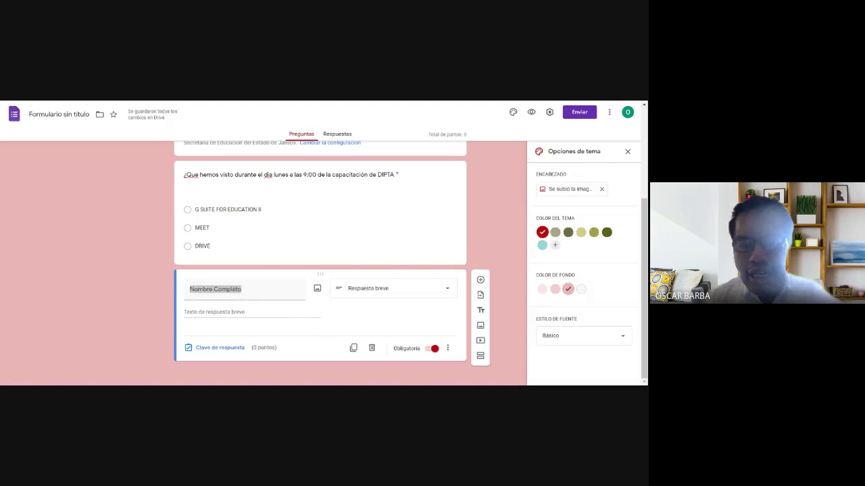
key(alt+Tab)
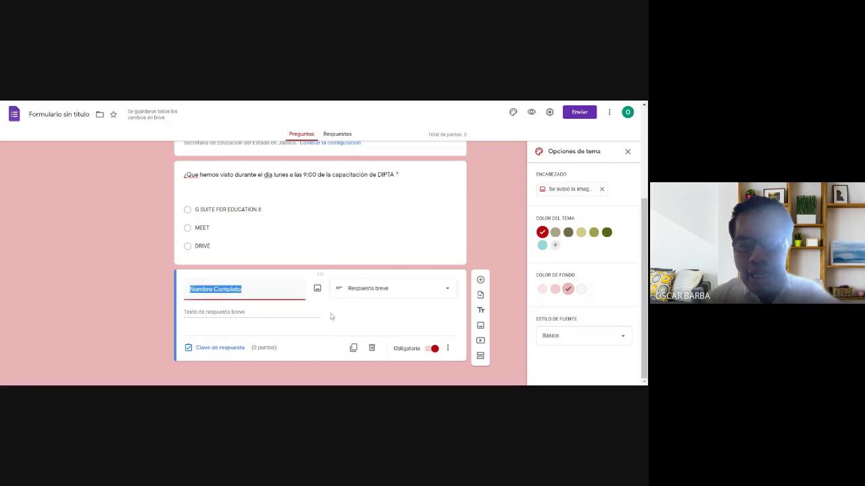
key(Right)
click(330, 333)
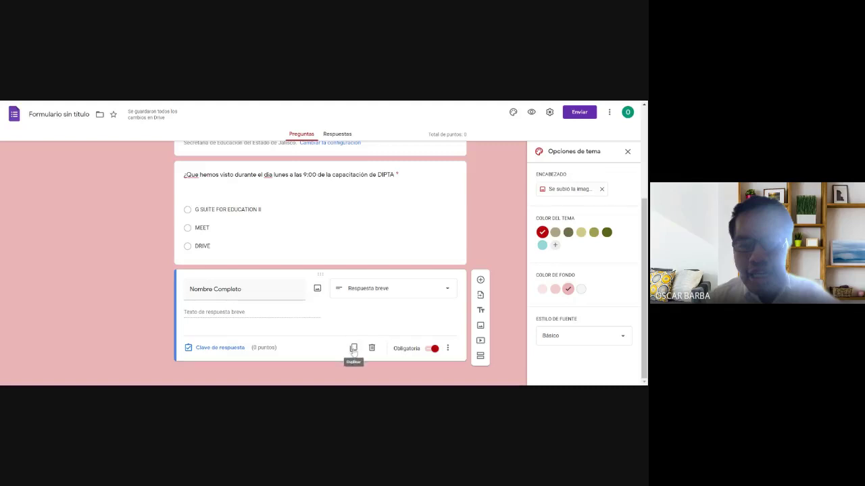
click(353, 349)
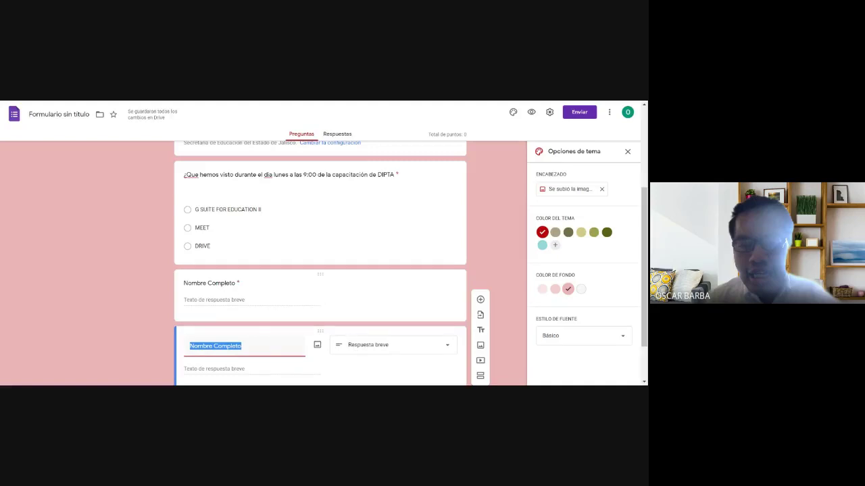
click(325, 297)
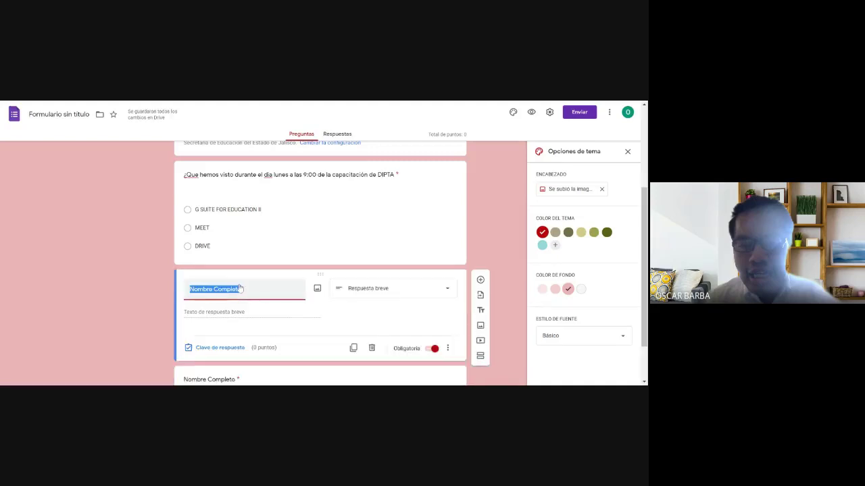
click(338, 371)
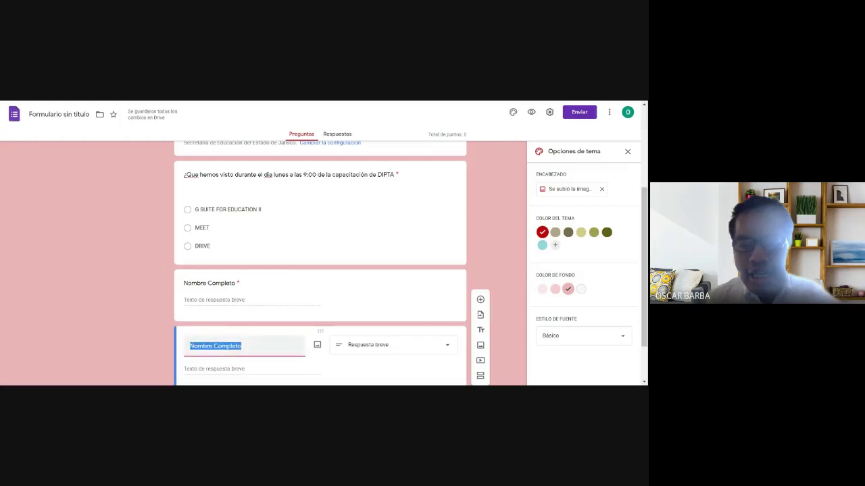
click(254, 343)
- Replace the copied question's title with '¿ A que dependencia esta asignada DIPTA ?'
key(BackSpace)
key(BackSpace)
key(BackSpace)
key(BackSpace)
key(BackSpace)
key(BackSpace)
key(BackSpace)
key(BackSpace)
key(BackSpace)
key(BackSpace)
key(BackSpace)
key(BackSpace)
key(BackSpace)
key(BackSpace)
key(BackSpace)
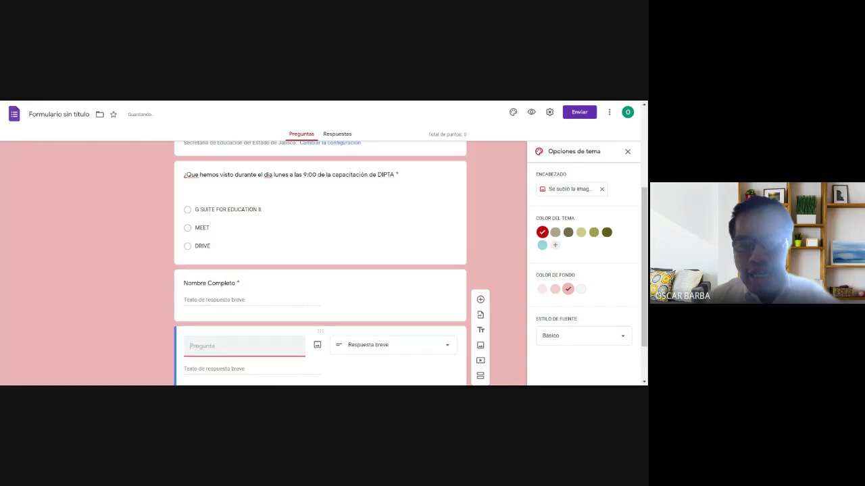
text(¿¿)
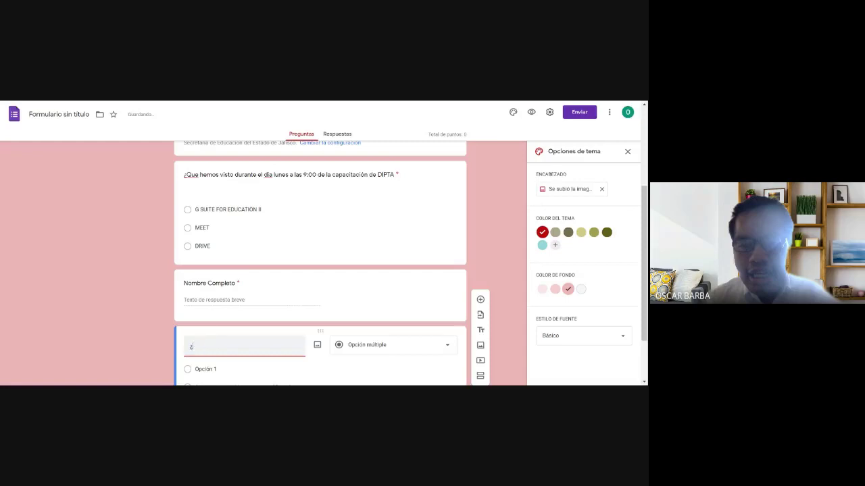
text(Q)
key(BackSpace)
text(A que depend)
text(encia esta asignaa)
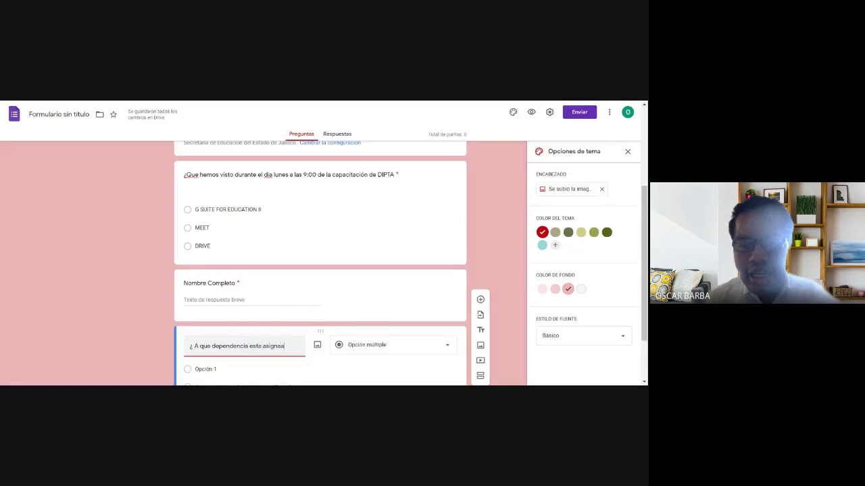
key(BackSpace)
text(da D)
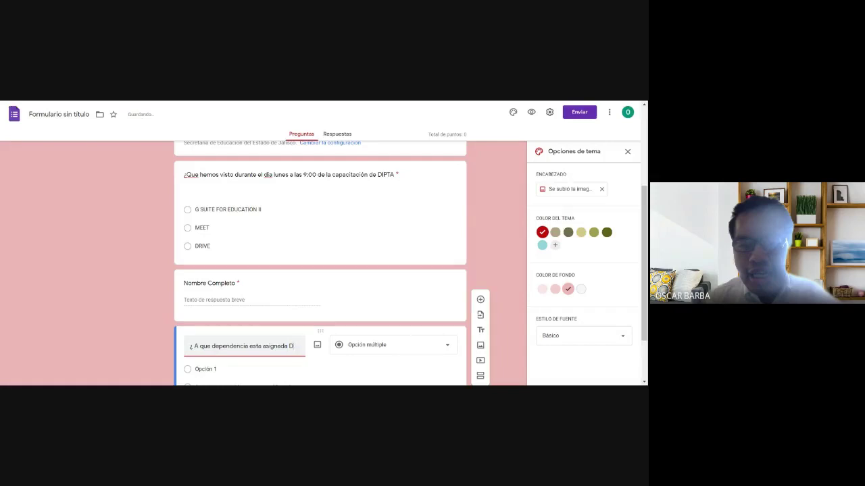
text(IPTA ?)
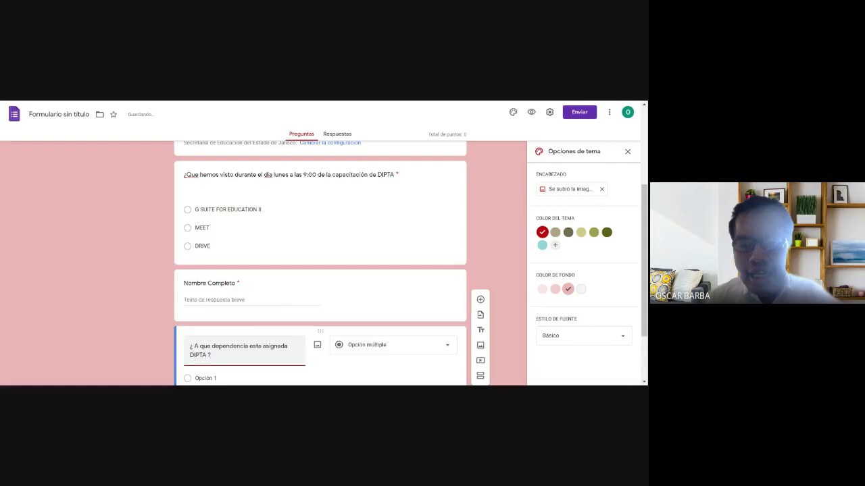
- Switch the question to Casillas de verificación with first option 'SECRETARIA EDUCACION PUBLICA DEL ESTADO JALISCO'
click(370, 355)
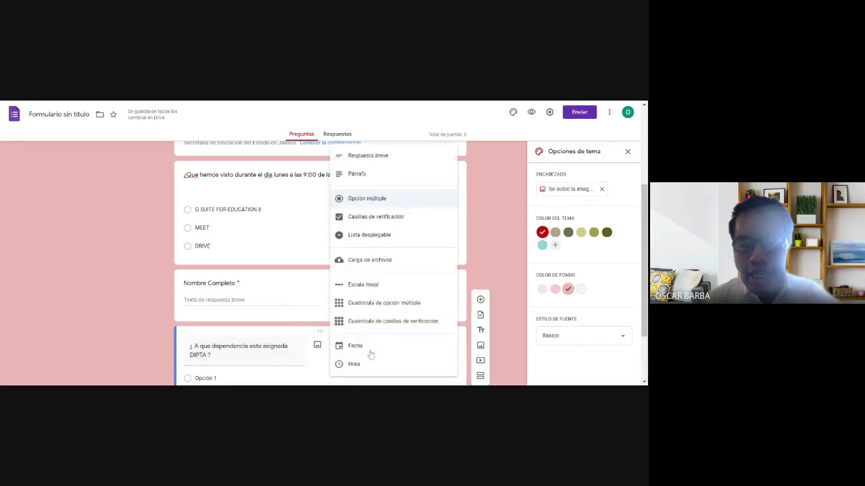
click(391, 218)
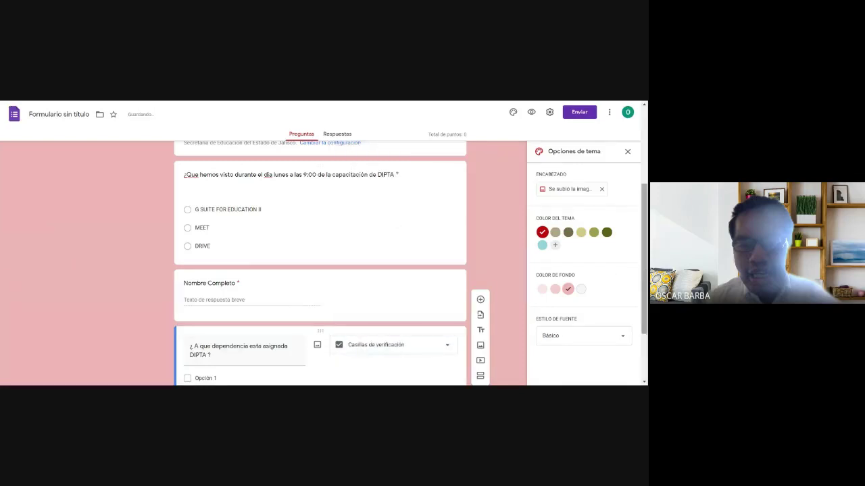
click(205, 294)
key(BackSpace)
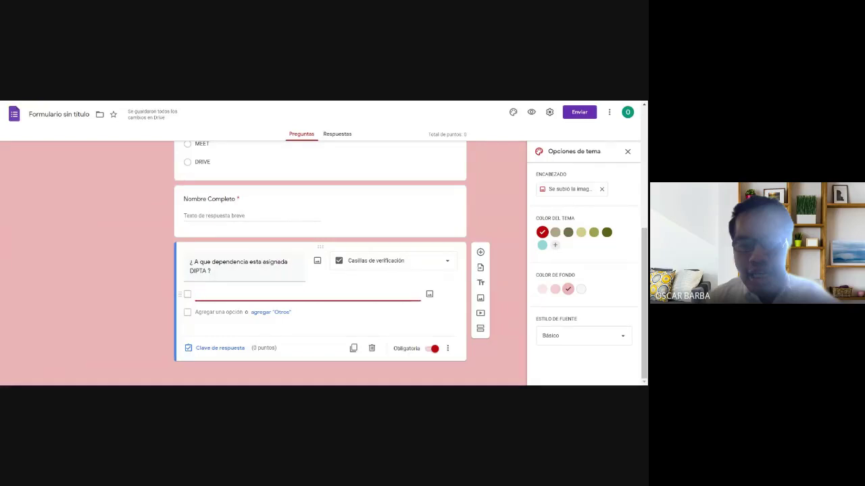
text(s)
text(ECRETR)
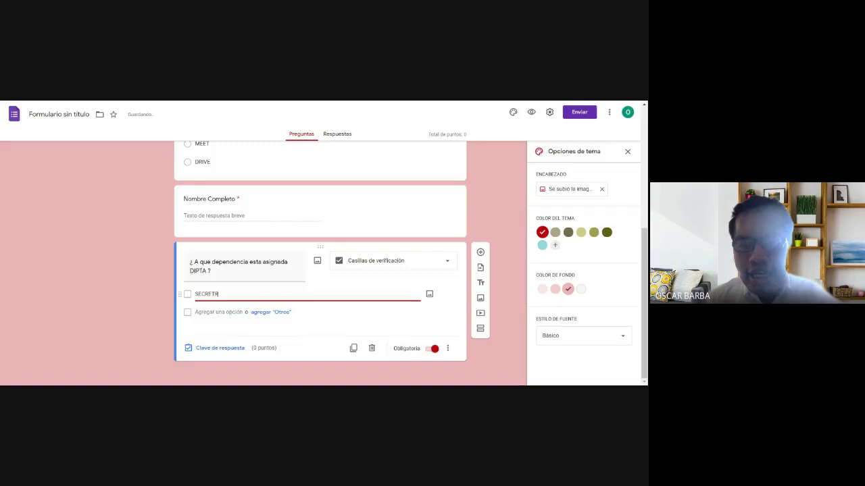
key(BackSpace)
text(ARIA EDI)
key(BackSpace)
text(UCACIO)
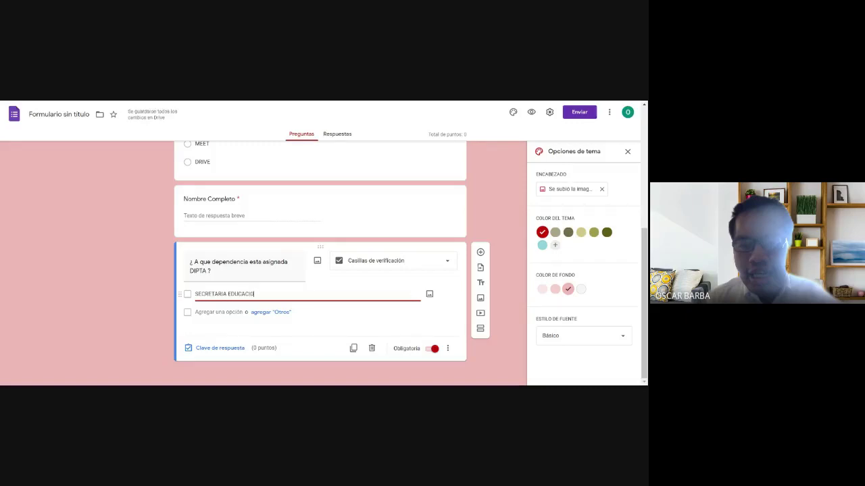
text(N PUBI)
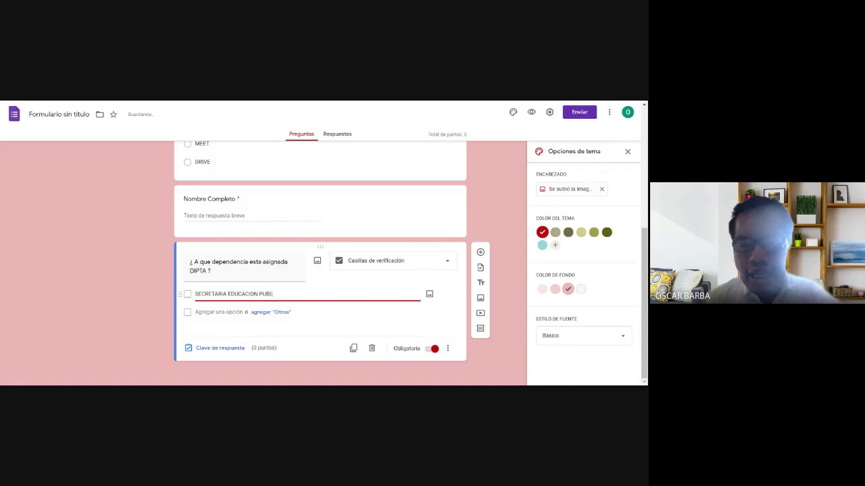
text(ICA DEL ESTADO .)
text(ALISCO)
click(429, 294)
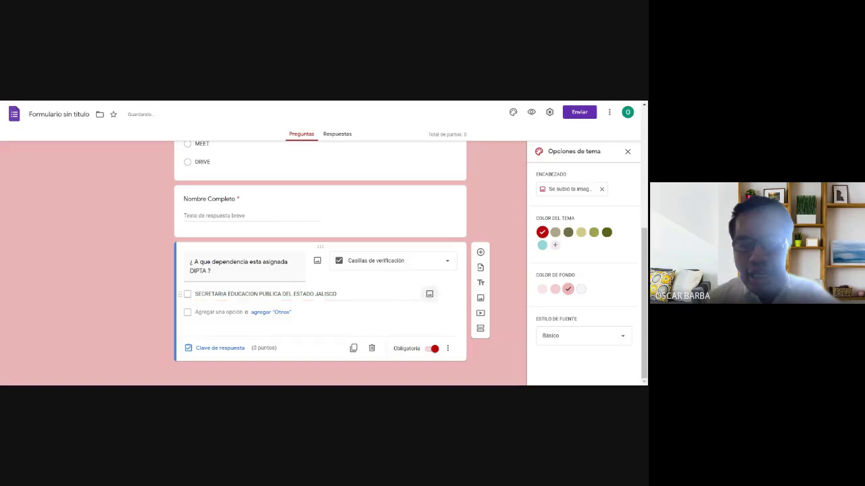
- Add a second checkbox option 'OTRO'
key(ctrl+a)
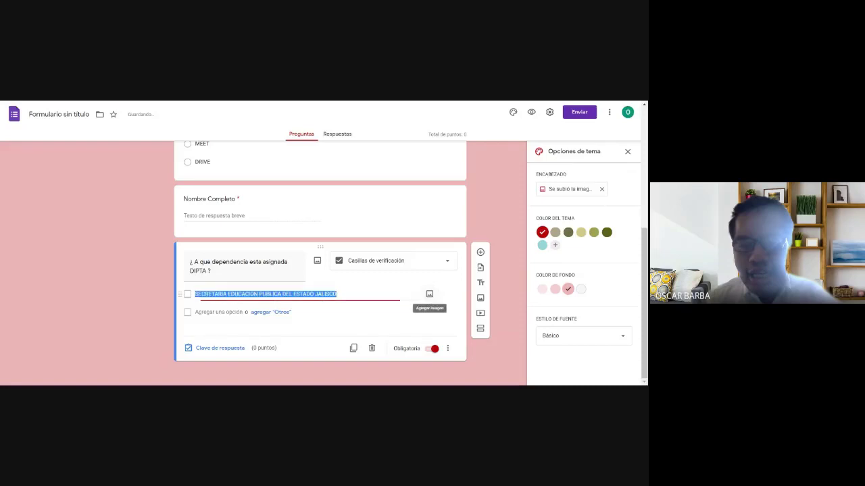
key(Return)
text(OTRO)
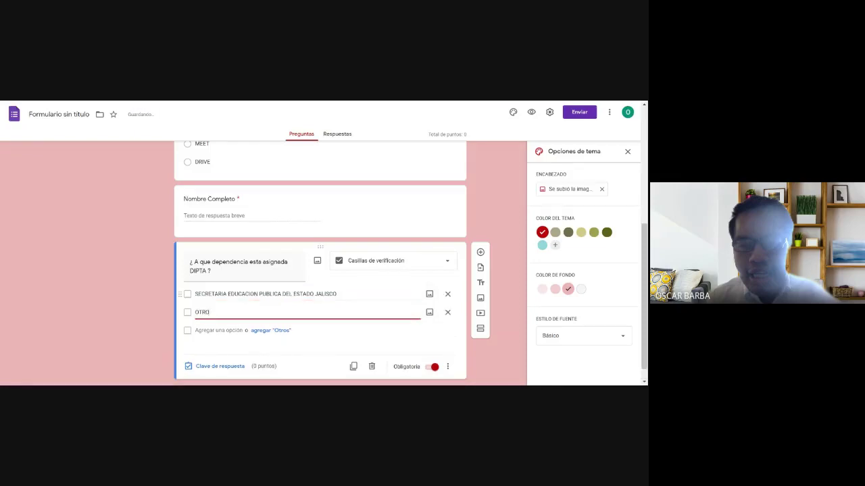
click(296, 103)
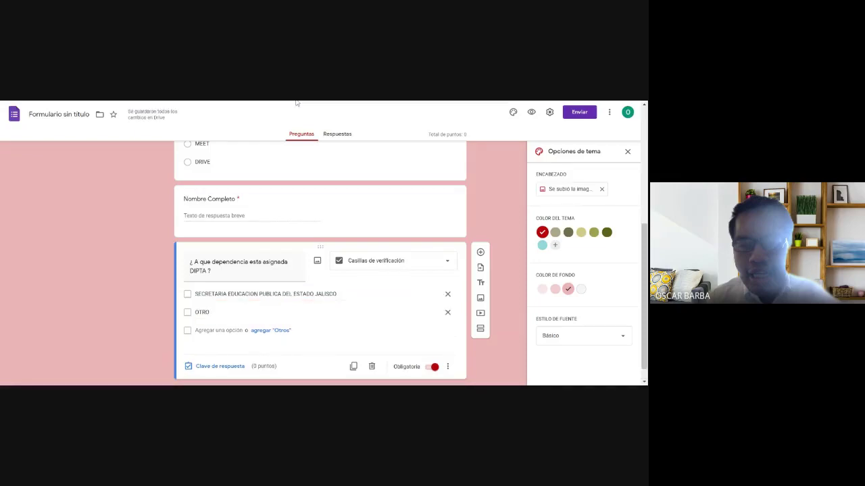
click(304, 313)
click(412, 345)
- Duplicate the DIPTA checkbox question
click(353, 366)
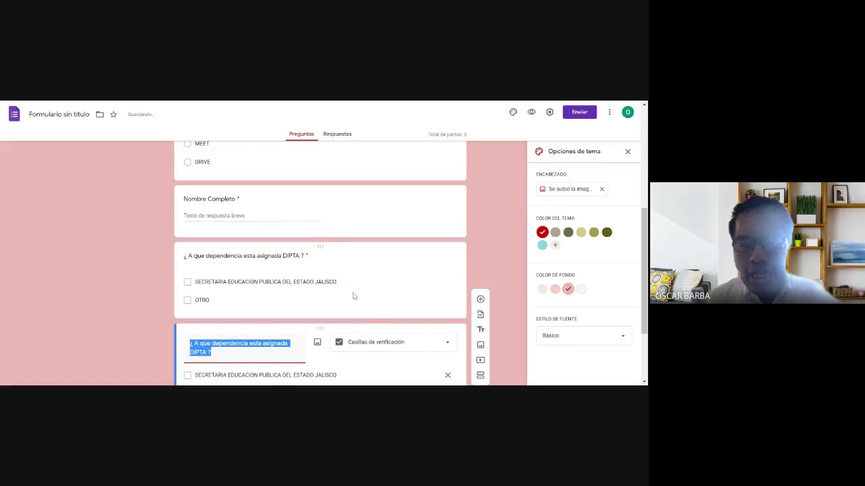
click(265, 102)
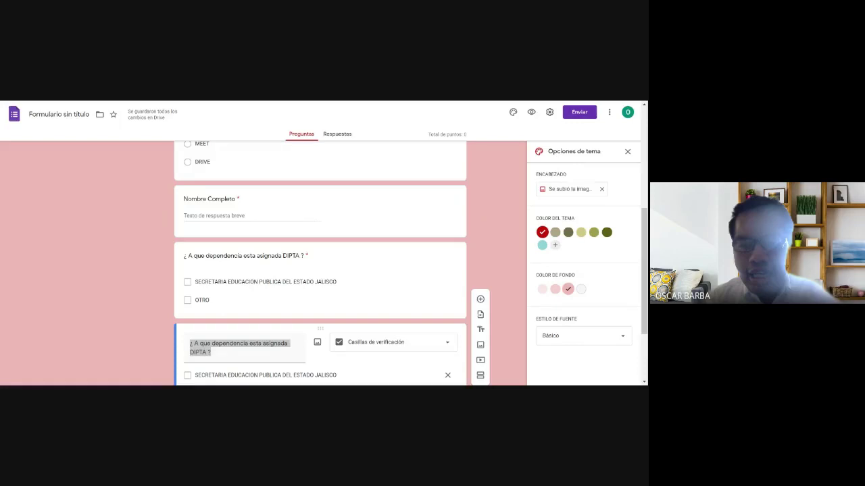
key(alt+Tab)
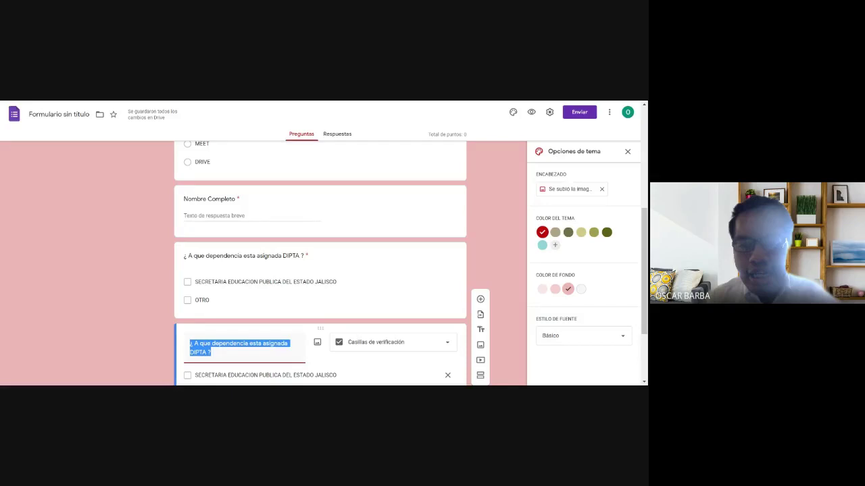
- Retitle the copy 'SUBIR UNA FOTOGRAFIA O DUCUMENTO QUE ESTUVIERON EN EL CURSO'
key(BackSpace)
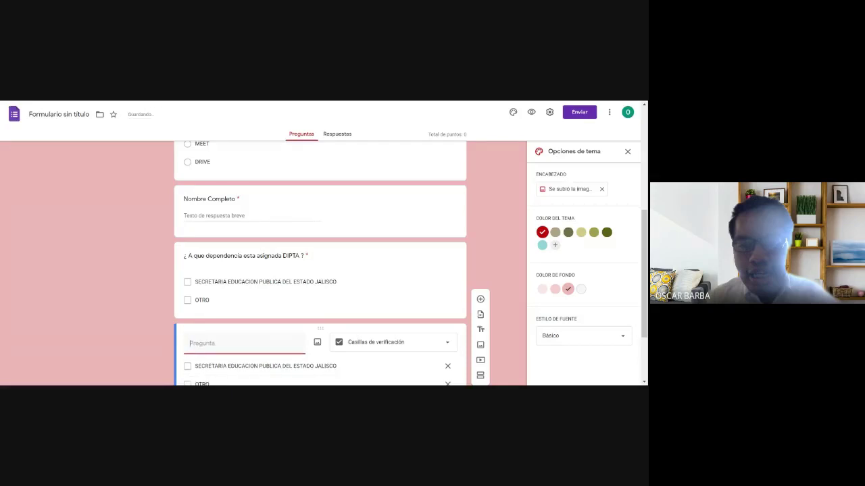
text(¿)
key(BackSpace)
text(¿ A)
key(BackSpace)
key(BackSpace)
key(BackSpace)
text(S)
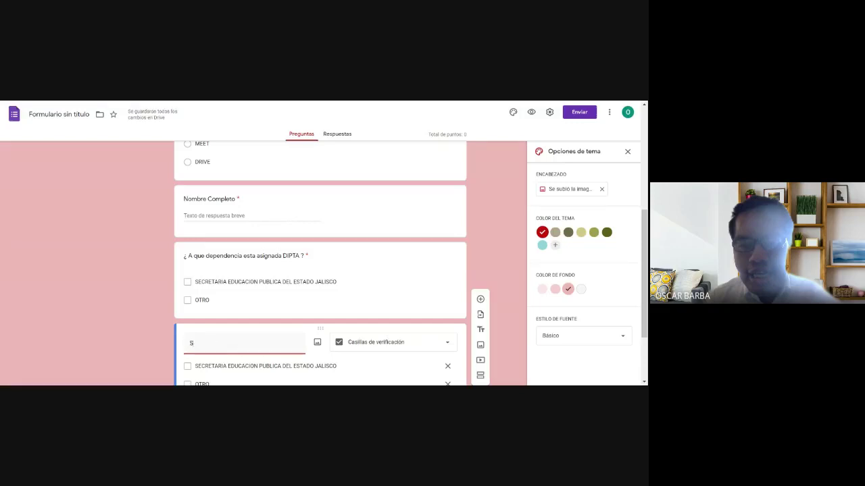
text(UBIR UNA FO)
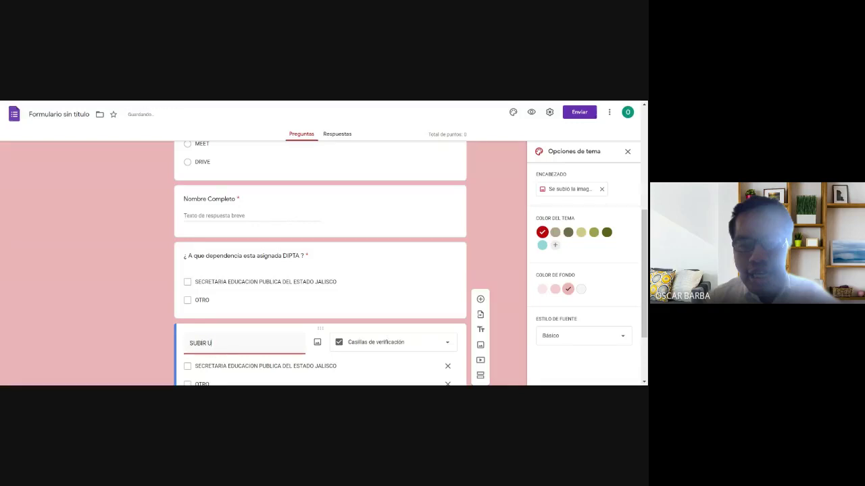
key(BackSpace)
key(BackSpace)
text(FOTOGRAFIA O DUC)
key(BackSpace)
text(CUMENTO QUE ES)
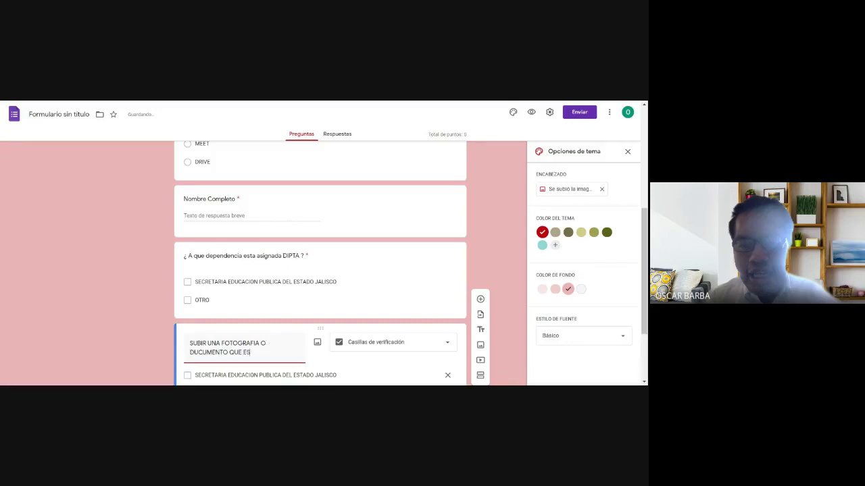
key(BackSpace)
text(ESTUVI)
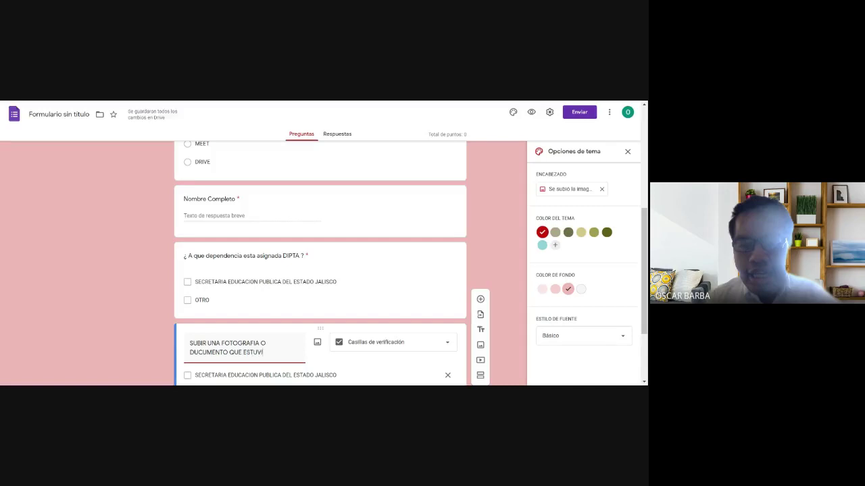
text(ERON E)
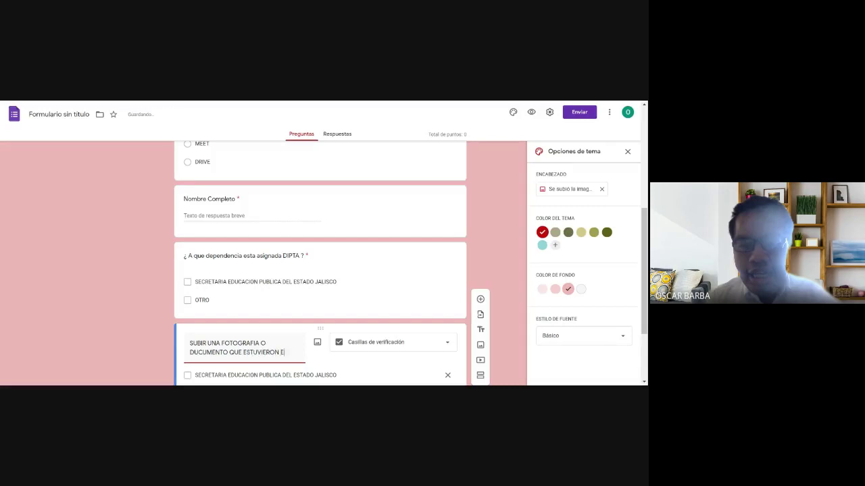
text(N EL CURSO)
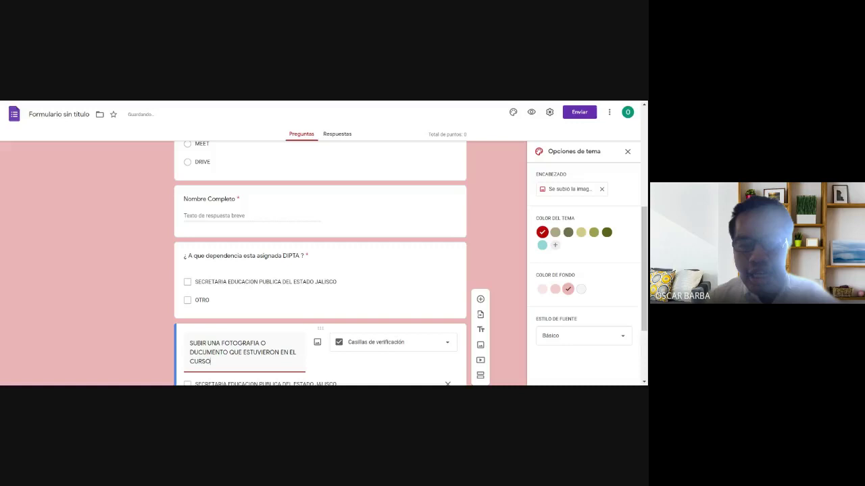
- Change the question to Carga de archivos and accept the Drive notice, allowing 1 file up to 10 MB
click(389, 345)
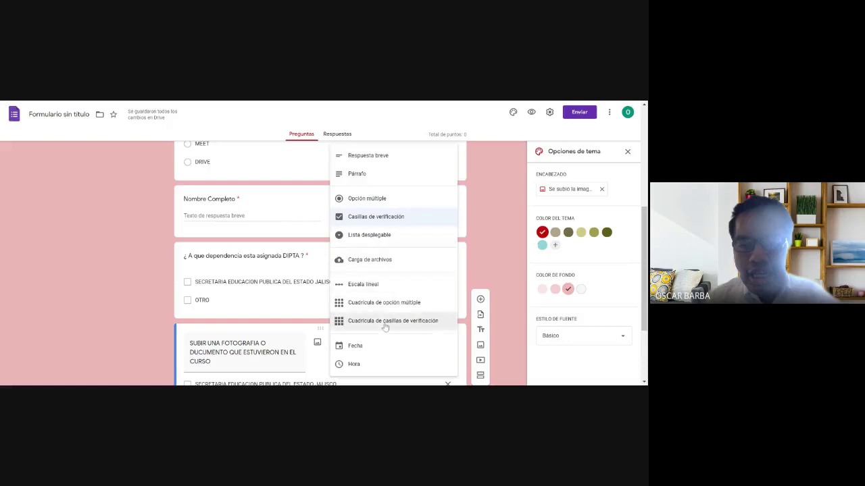
click(406, 268)
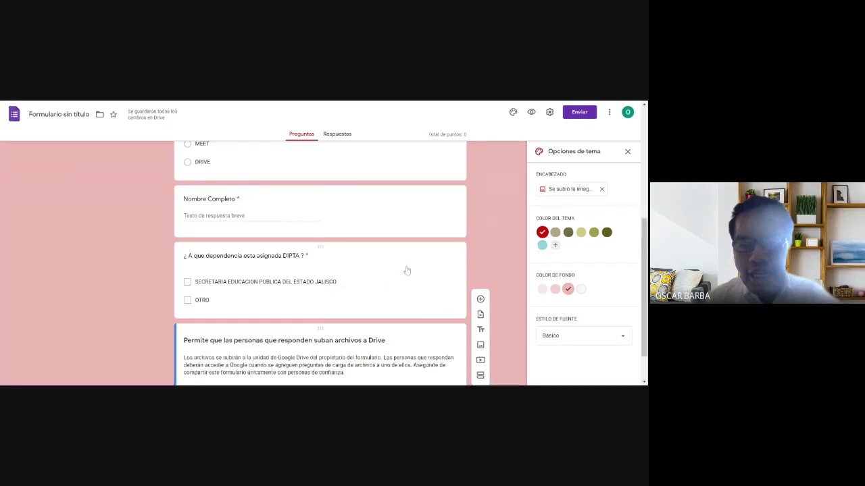
drag(644, 307, 646, 329)
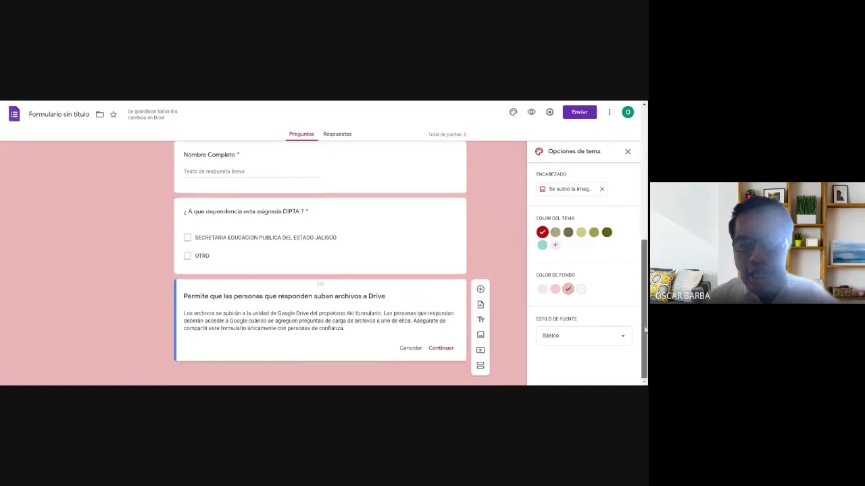
click(441, 350)
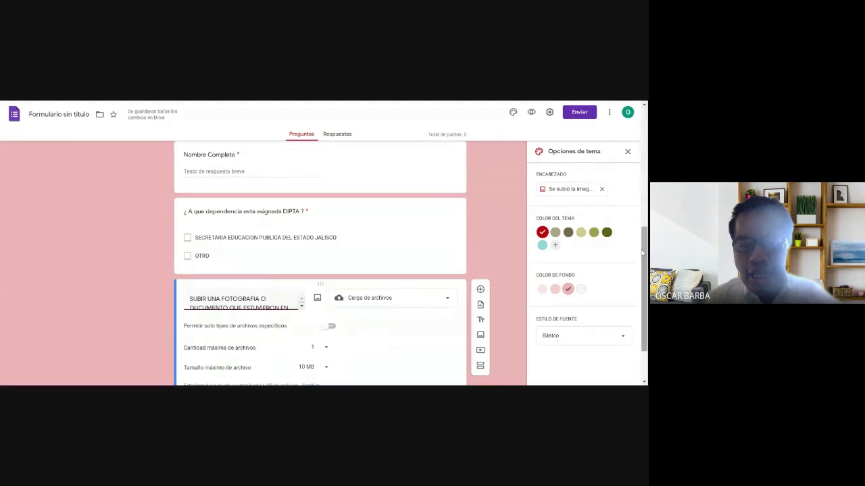
scroll(402, 248, down, 2)
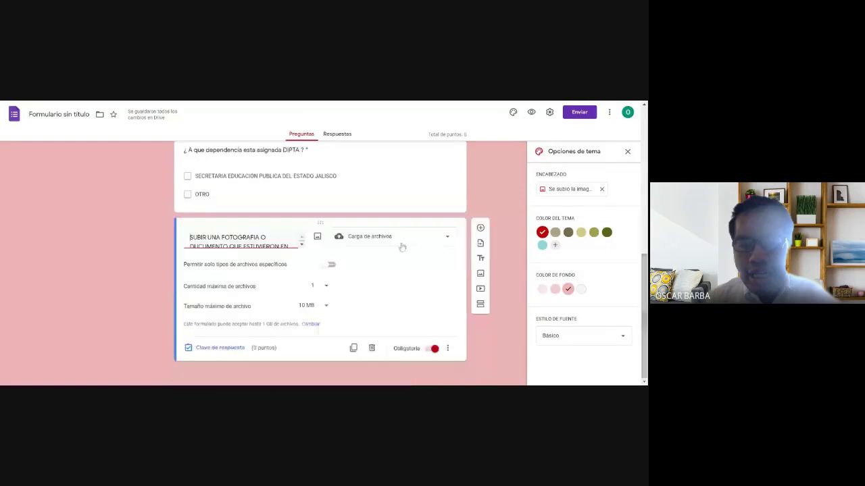
- Restrict uploads to Documento, Presentación, Hoja de cálculo, Dibujo, PDF, Imagen, Video and Audio
click(330, 266)
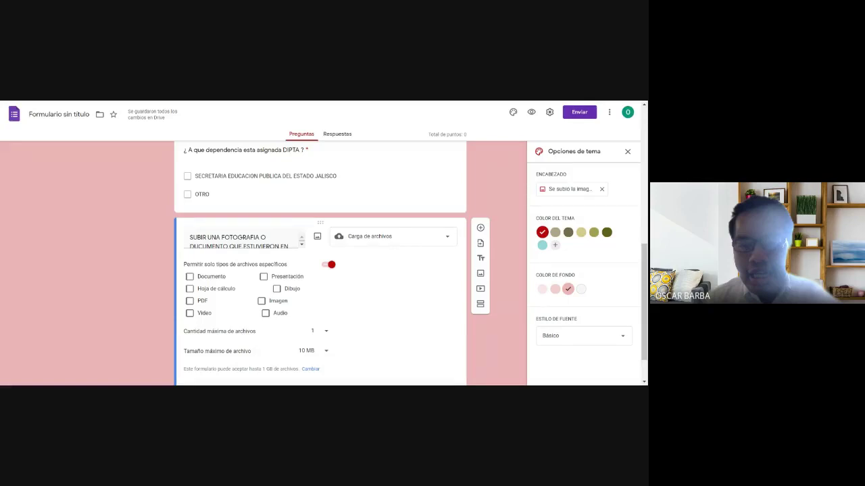
click(211, 277)
click(221, 289)
click(204, 303)
click(204, 313)
click(265, 313)
click(277, 289)
click(282, 278)
click(272, 304)
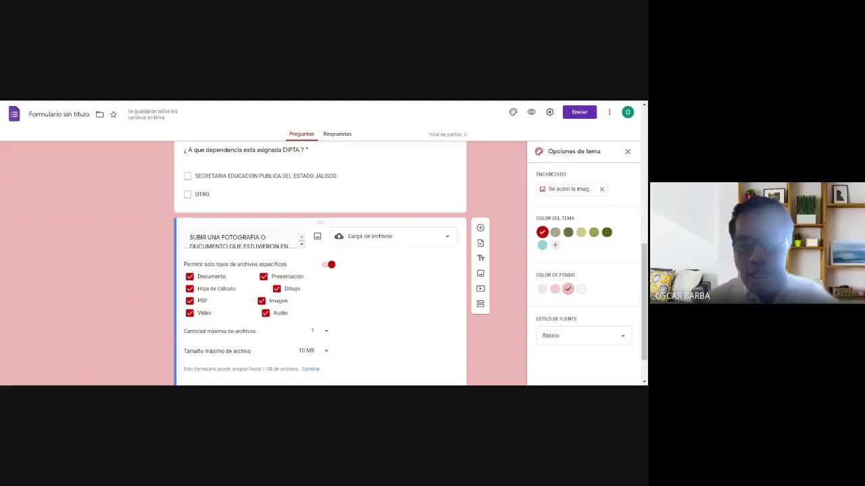
- Reopen the question-type list and keep the question as Carga de archivos
drag(261, 238, 190, 238)
click(190, 237)
click(367, 242)
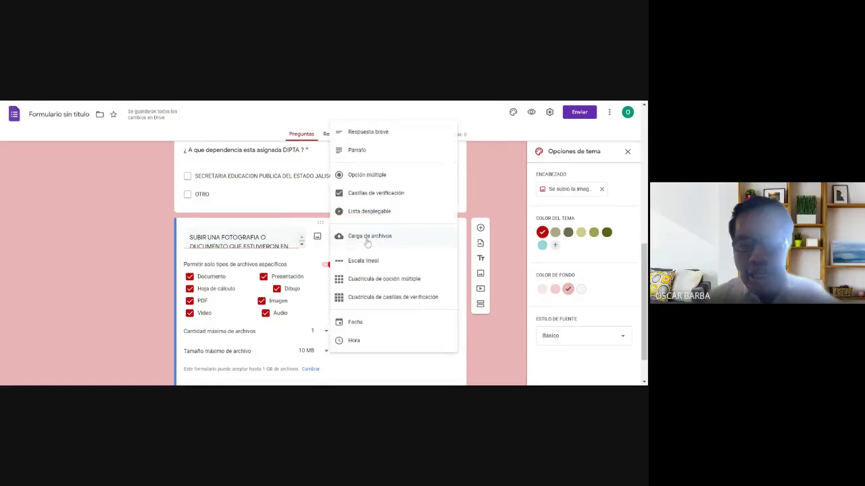
click(379, 240)
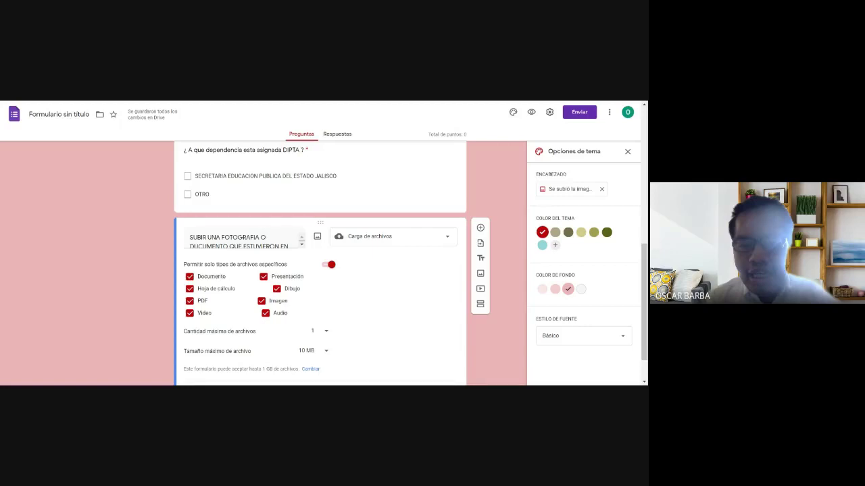
click(328, 267)
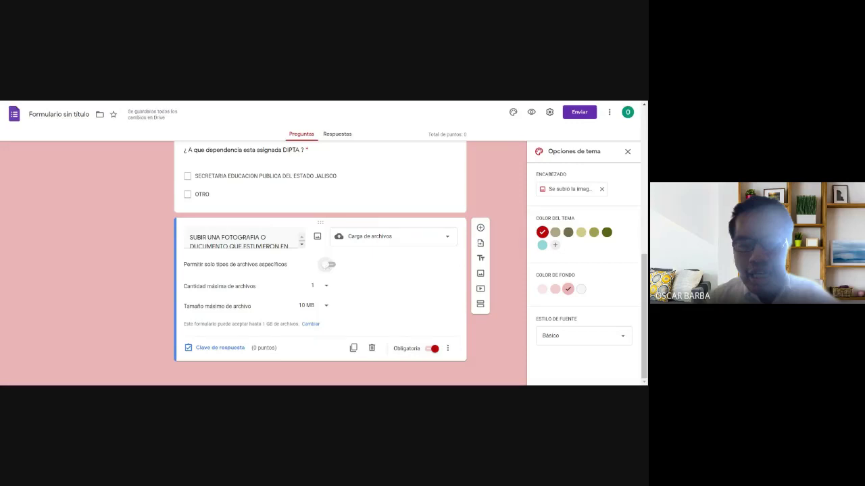
click(327, 266)
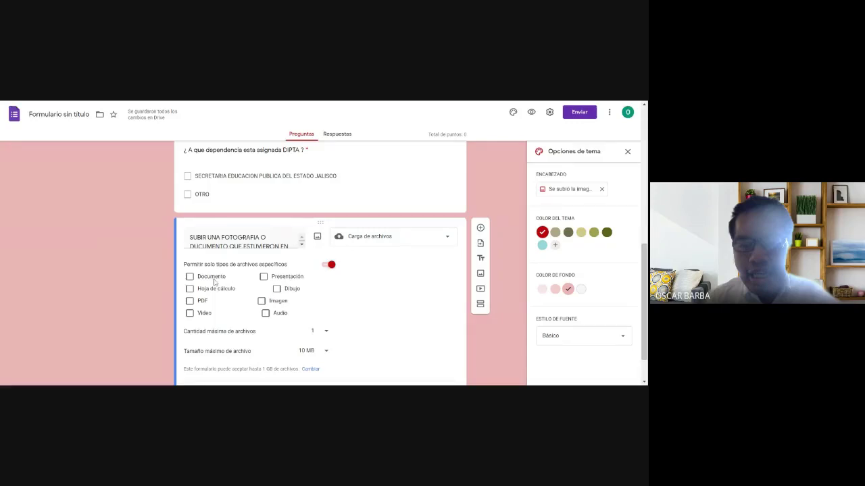
click(213, 278)
click(219, 290)
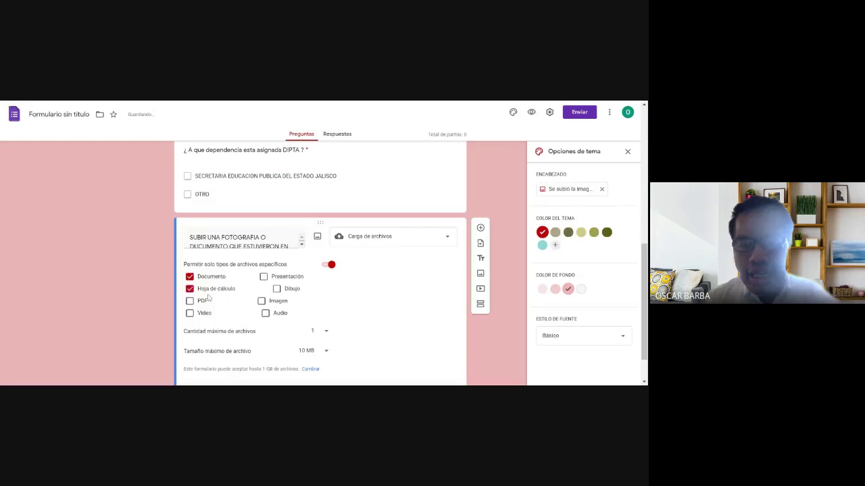
click(200, 304)
click(203, 315)
click(265, 315)
click(274, 303)
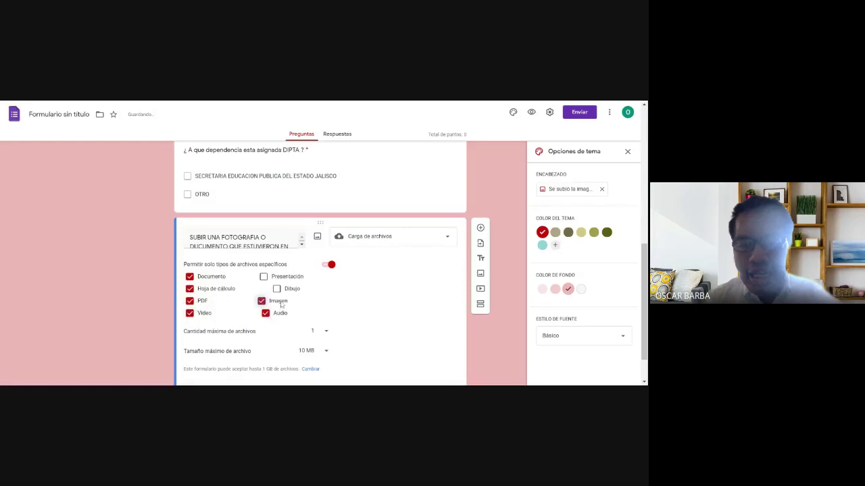
click(287, 290)
click(295, 278)
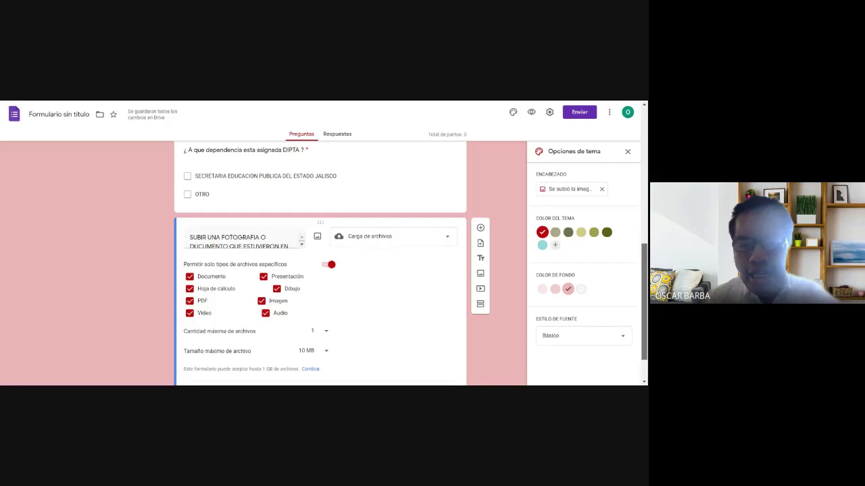
scroll(492, 277, down, 1)
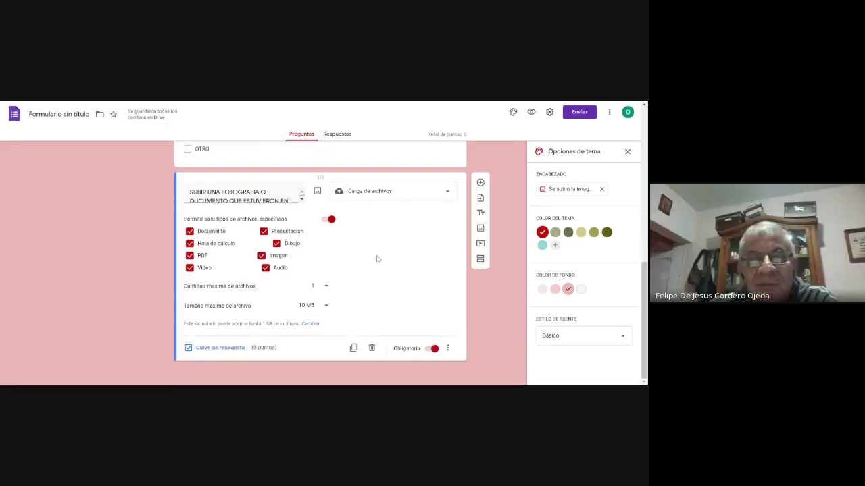
- Toggle the file-type restriction off and on, re-ticking Documento, Hoja de cálculo, PDF and Video
click(329, 218)
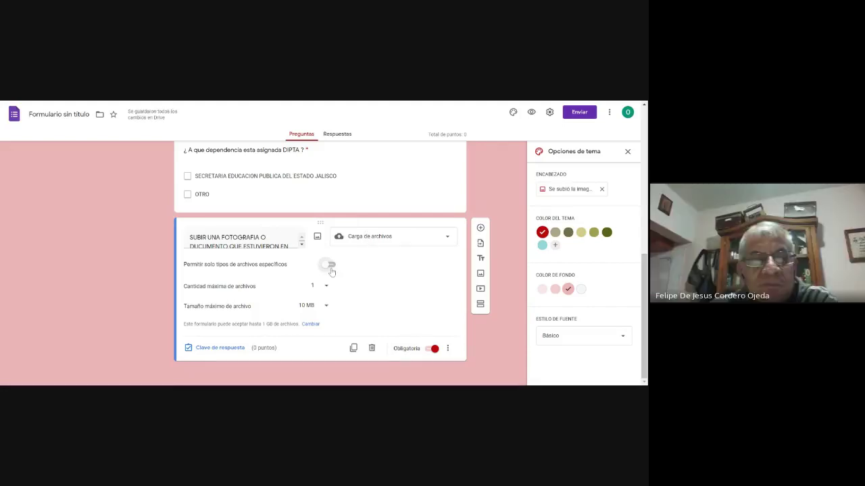
click(329, 264)
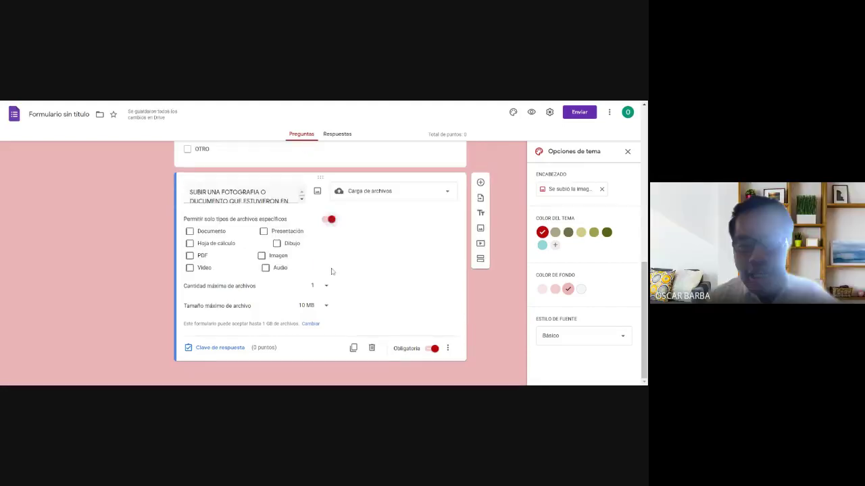
click(190, 231)
click(215, 244)
click(204, 256)
click(206, 268)
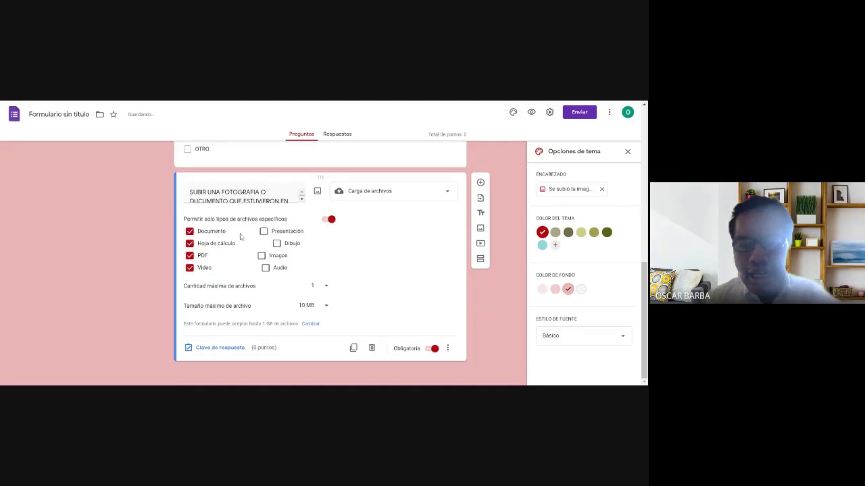
- Re-tick Dibujo, Presentación, Audio and Imagen, then show the 1, 5, 10 file-count choices
click(277, 244)
click(263, 231)
click(277, 243)
click(265, 267)
click(264, 231)
click(277, 243)
click(263, 231)
click(277, 256)
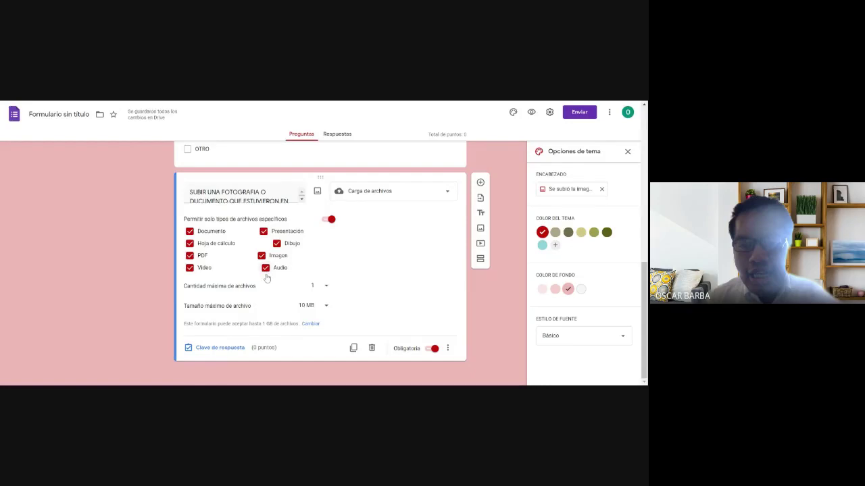
click(314, 288)
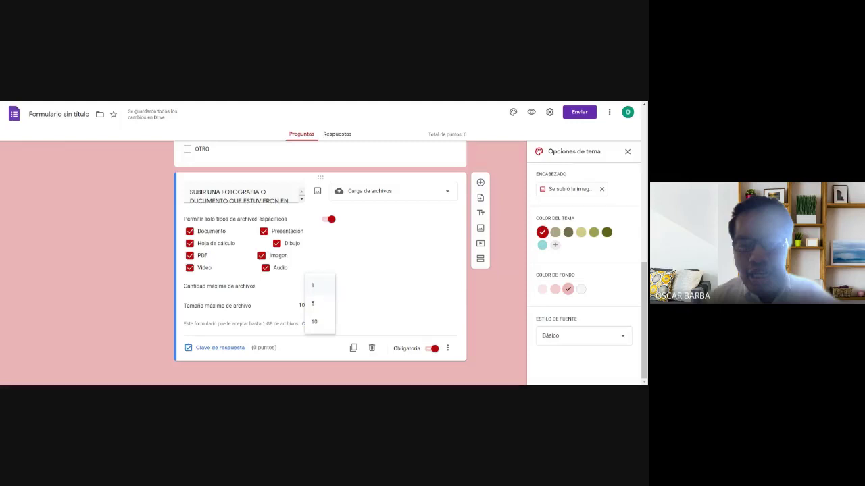
click(314, 286)
click(319, 286)
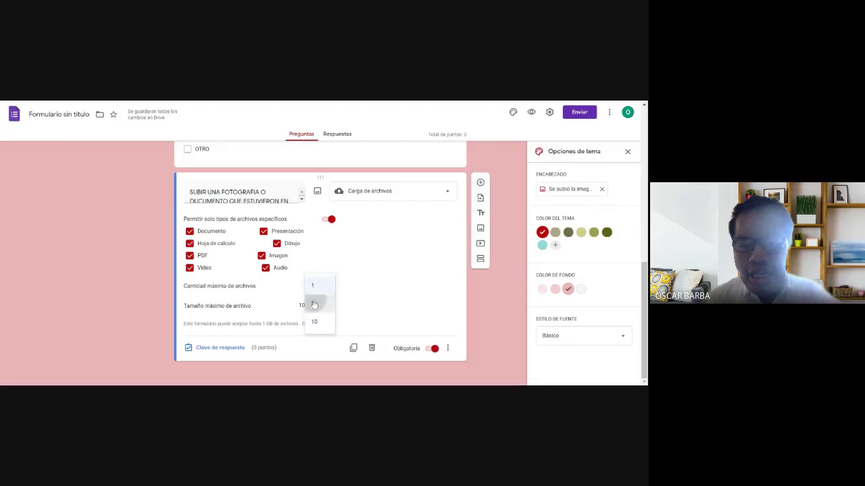
click(313, 305)
click(319, 289)
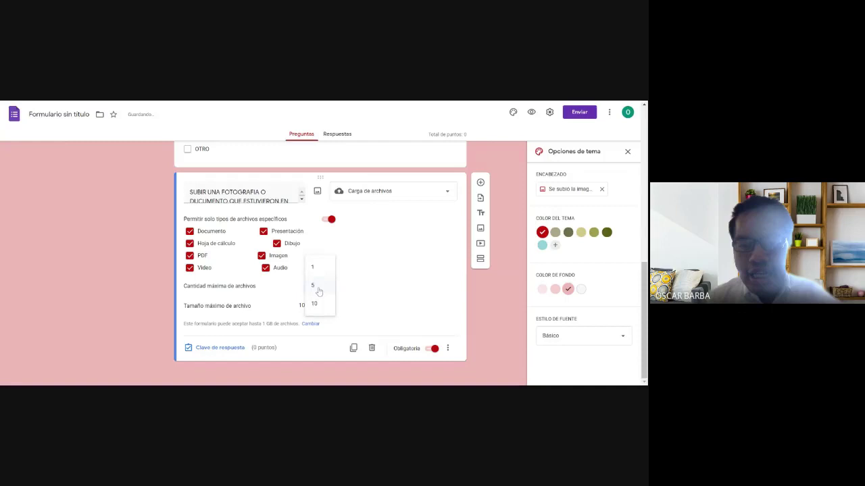
click(319, 289)
click(315, 287)
click(315, 303)
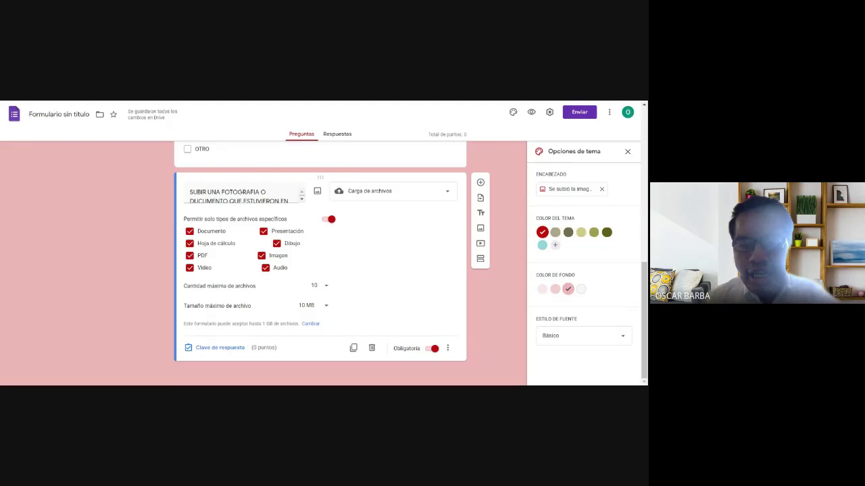
click(323, 286)
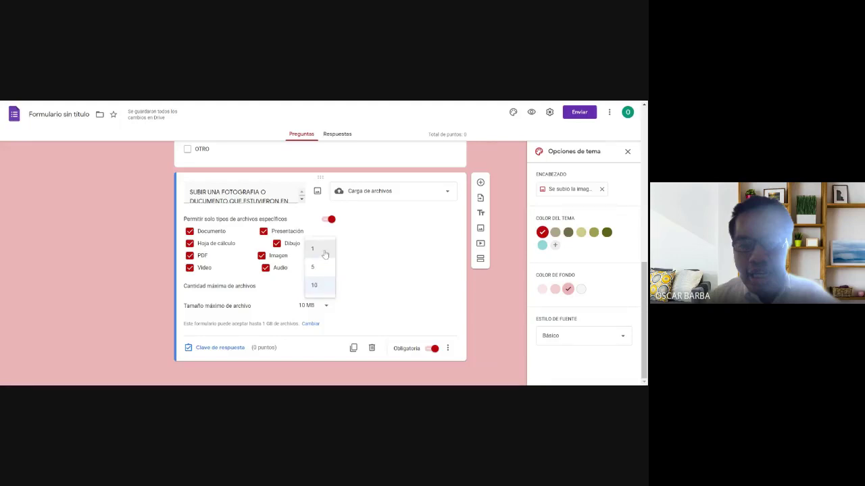
click(324, 254)
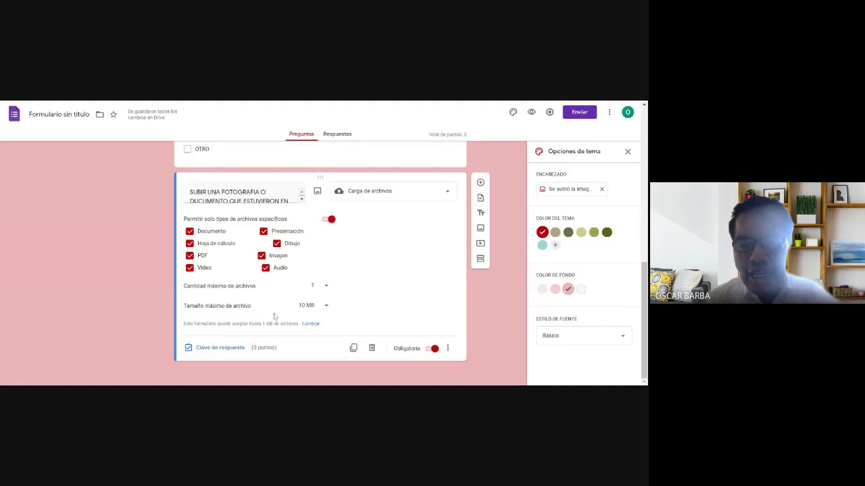
- Raise the maximum file size of the upload question to 100 MB
click(314, 312)
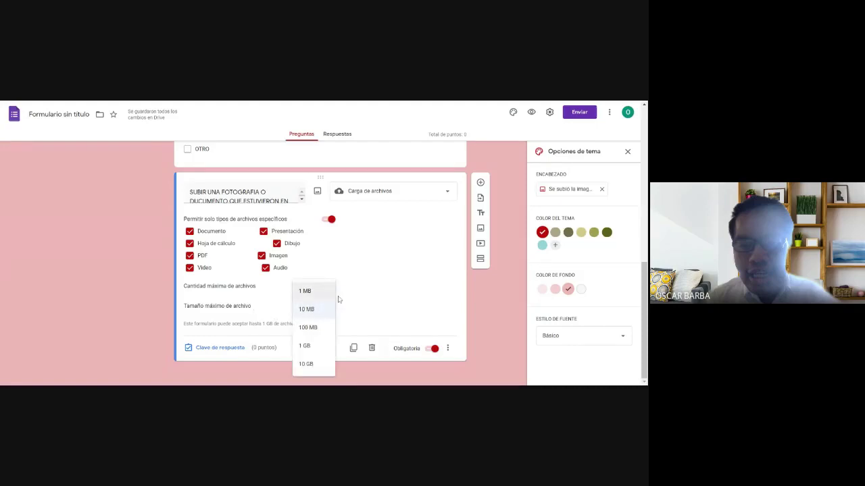
click(323, 312)
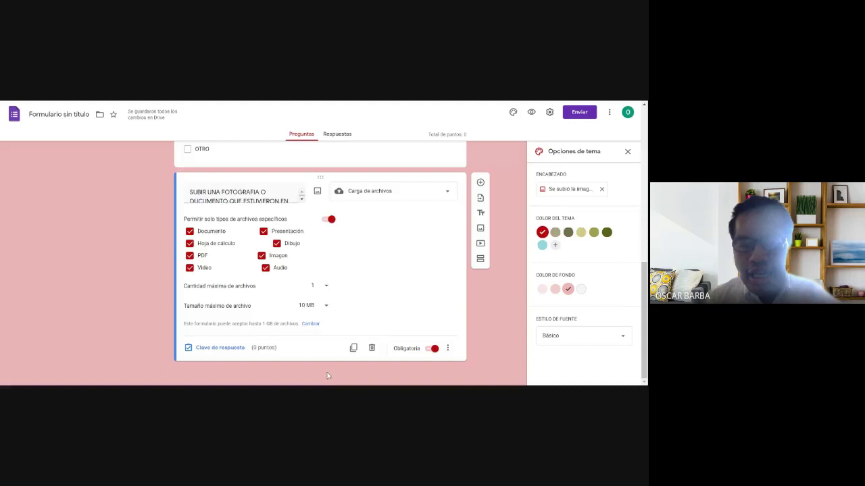
click(318, 306)
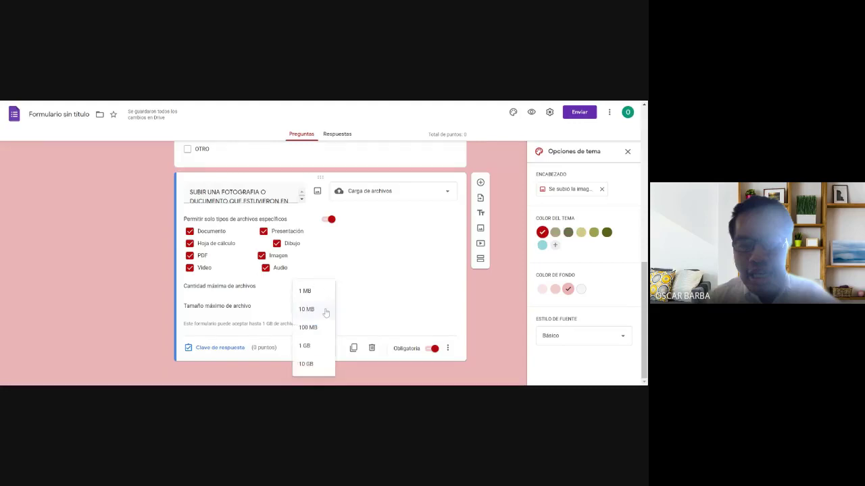
click(321, 331)
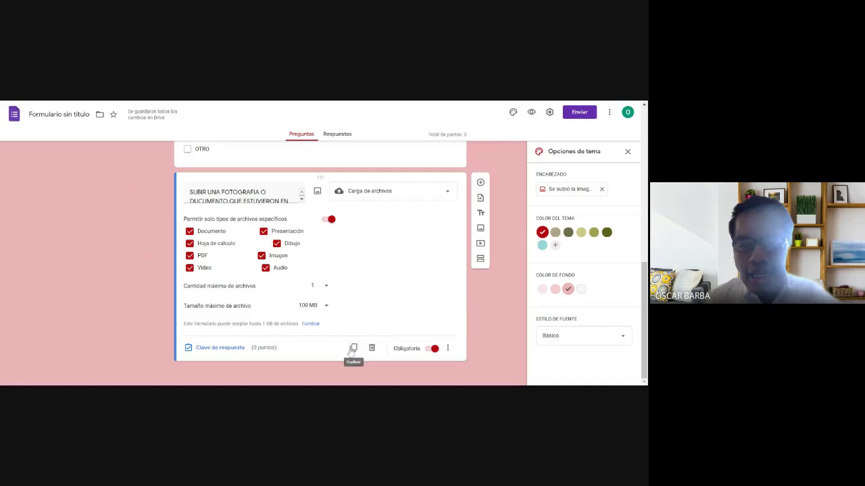
- Duplicate the file-upload question below the original
click(353, 348)
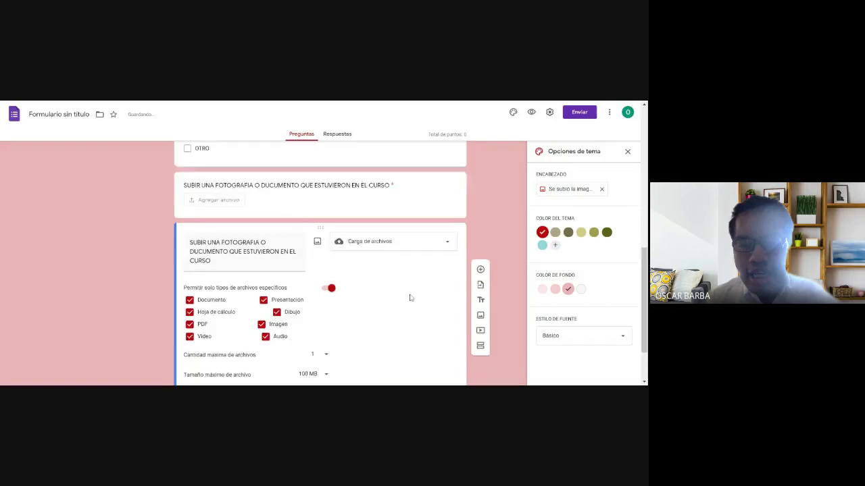
scroll(410, 299, down, 1)
scroll(376, 299, up, 2)
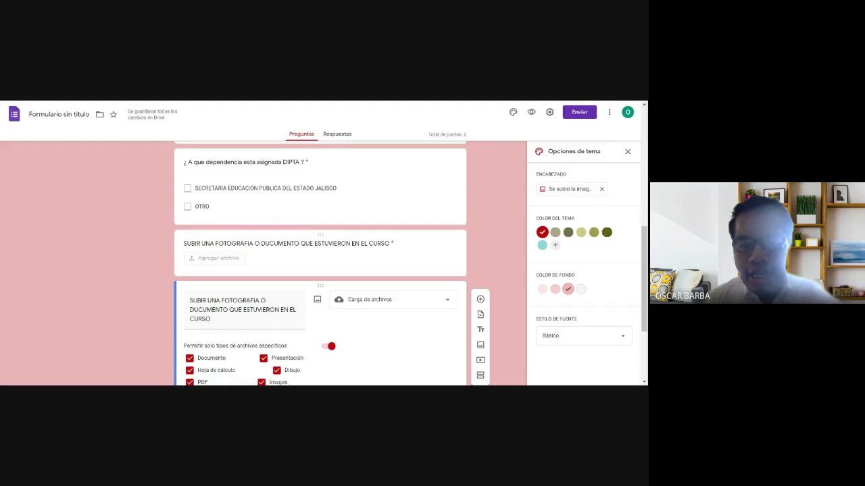
scroll(369, 304, down, 2)
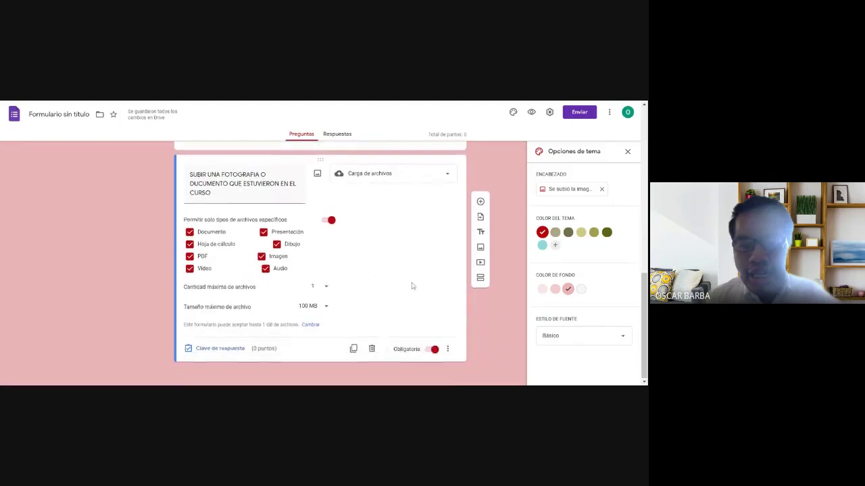
scroll(412, 284, up, 1)
- Make the copy a Lista desplegable titled '¿QUIEN IMPARTIO EL TEMA DE LA JORNADA DE CAPACITACION?'
click(404, 220)
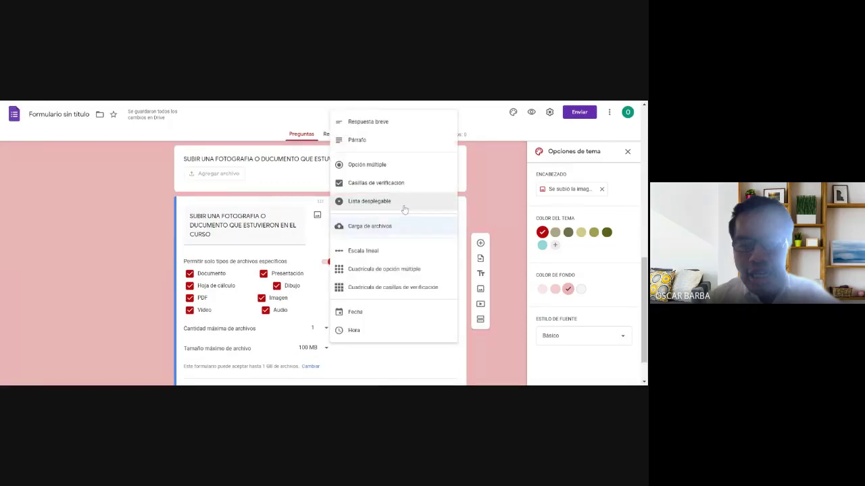
click(405, 210)
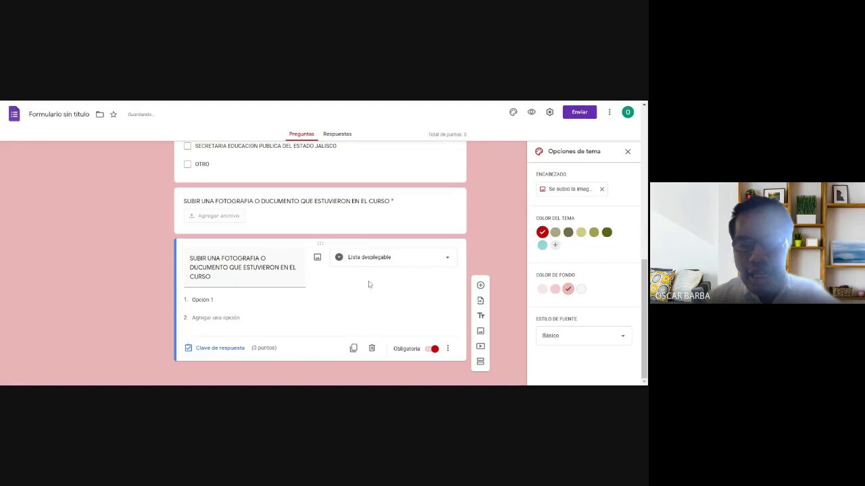
triple_click(244, 267)
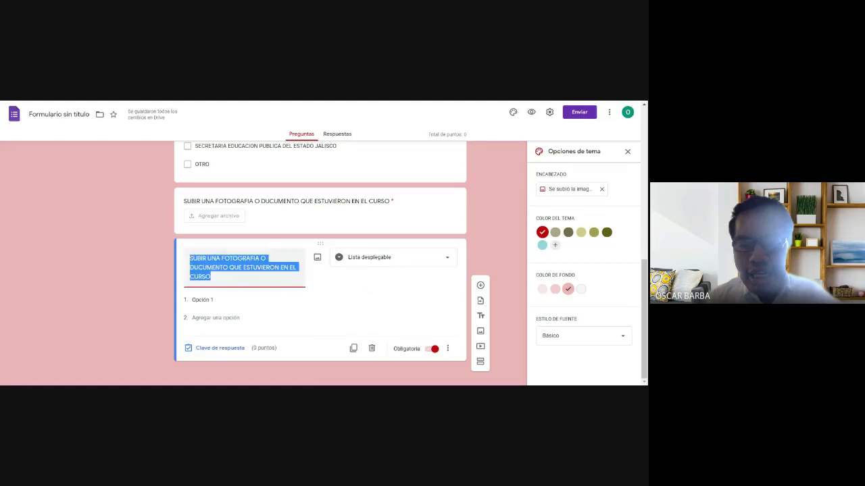
key(BackSpace)
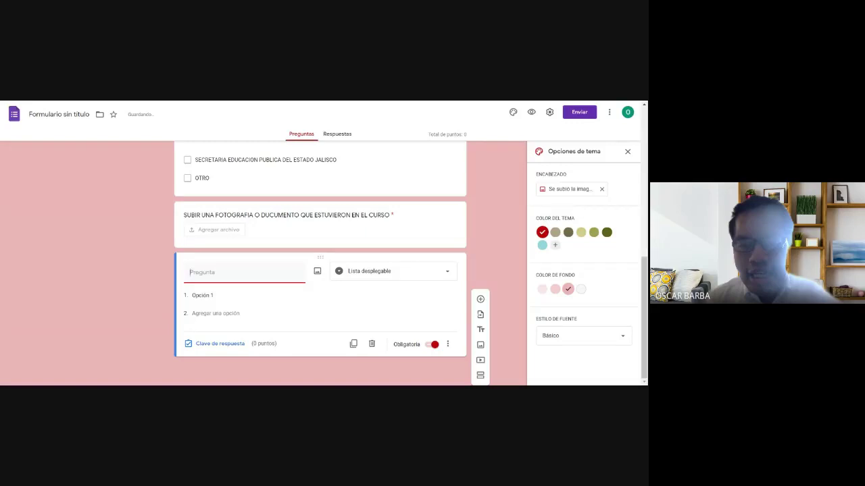
text(¿qUE)
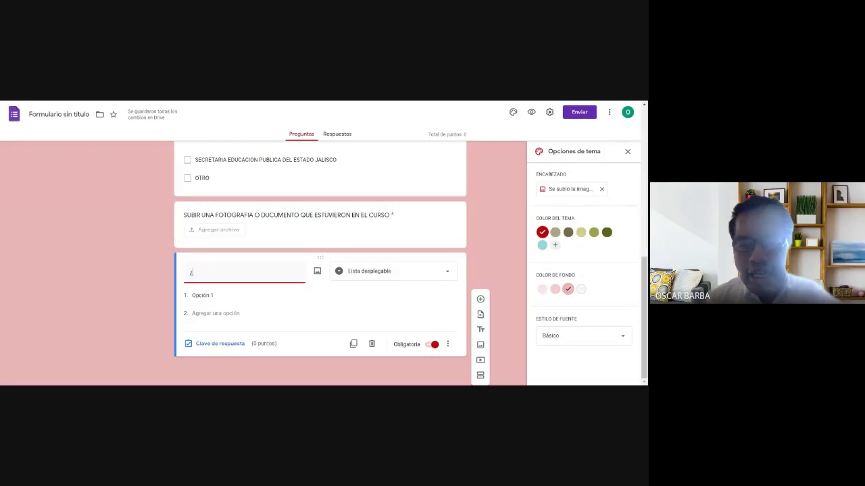
key(BackSpace)
key(BackSpace)
key(BackSpace)
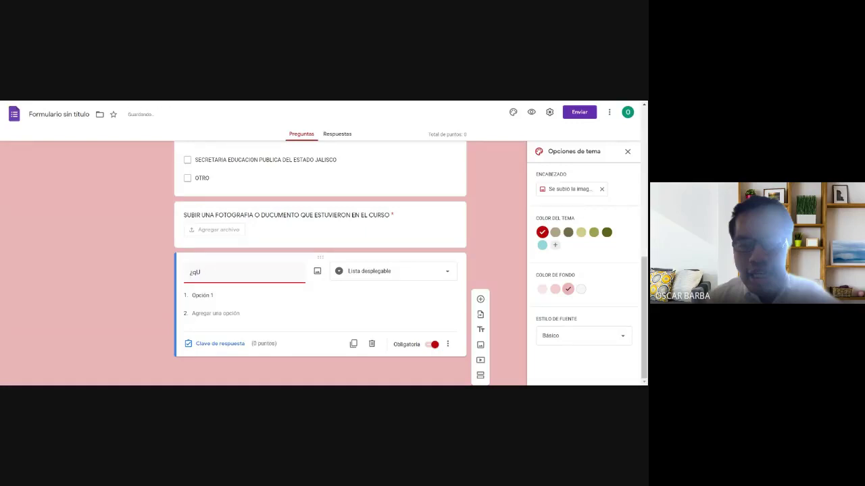
text(qUE)
key(BackSpace)
key(BackSpace)
key(BackSpace)
text(QUIEN)
text( IMPART)
text(IO LA PRIM)
key(BackSpace)
key(BackSpace)
key(BackSpace)
key(BackSpace)
key(BackSpace)
key(BackSpace)
key(BackSpace)
text(EL TEMA)
text( DE L)
text(NAD)
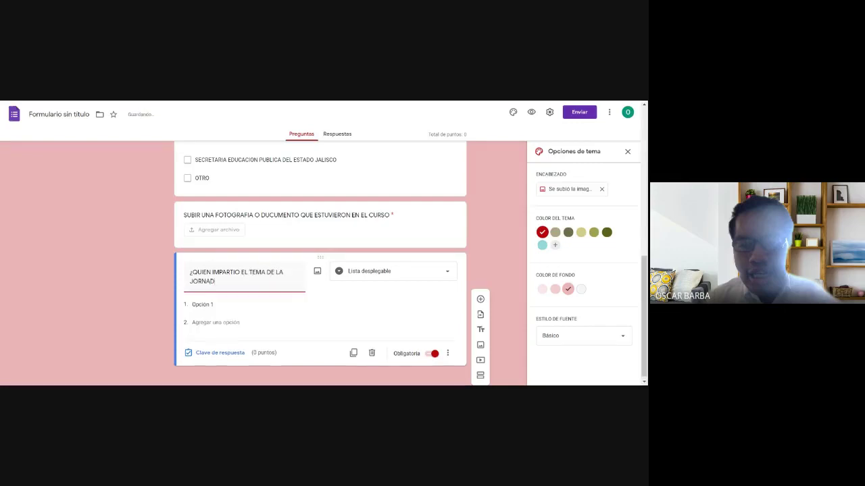
text(A DE CAPACITACION)
- Enter the instructors' names as the dropdown's three answer options
click(203, 304)
text(miti)
key(BackSpace)
key(BackSpace)
key(BackSpace)
key(BackSpace)
text(MANUEL O CARLOS)
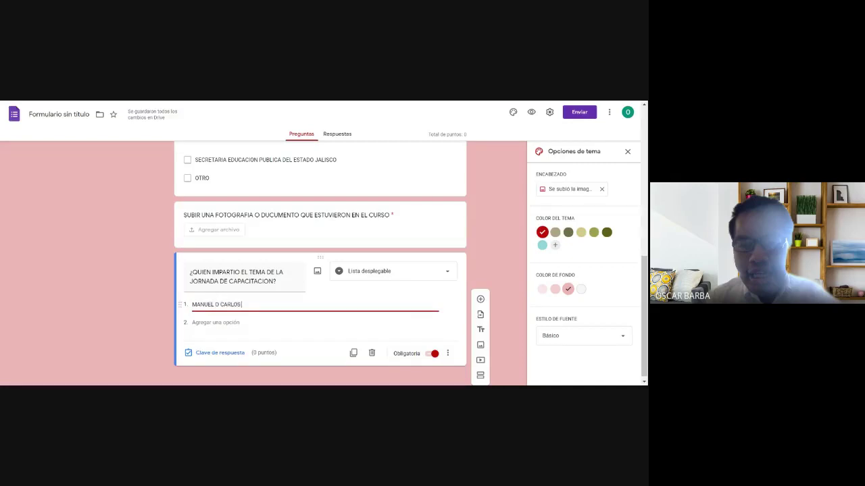
key(Return)
text(PEDRO)
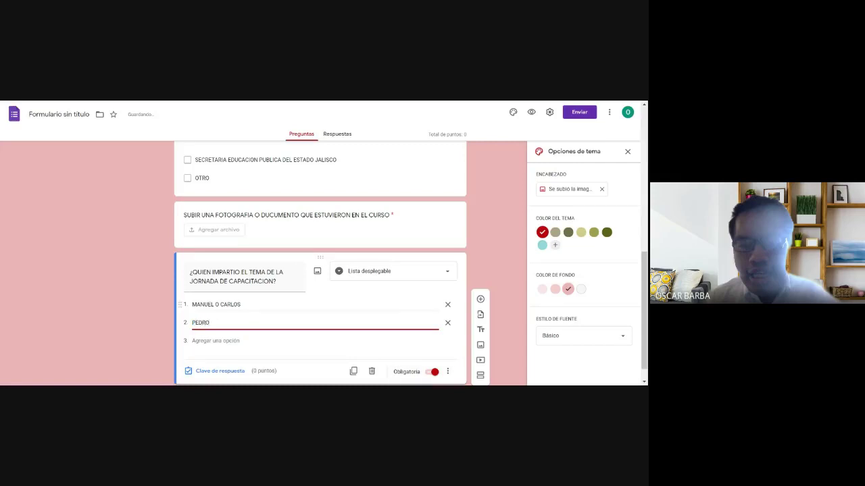
key(Return)
text(JUAN)
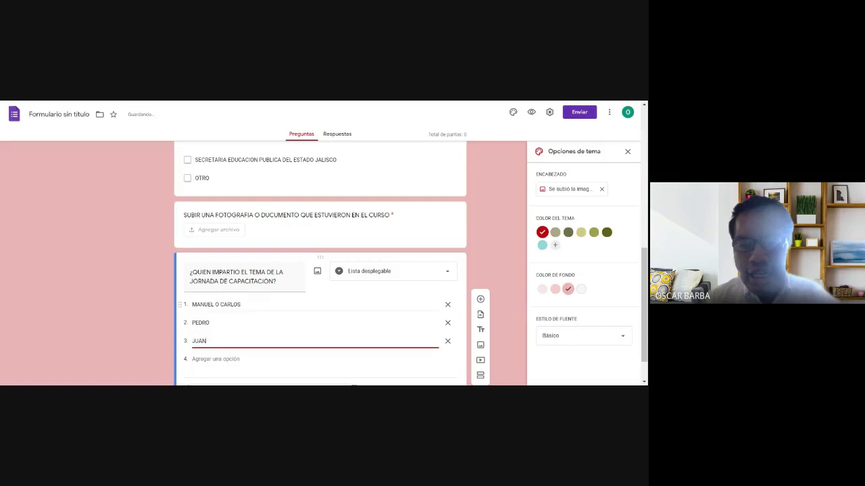
scroll(297, 313, down, 1)
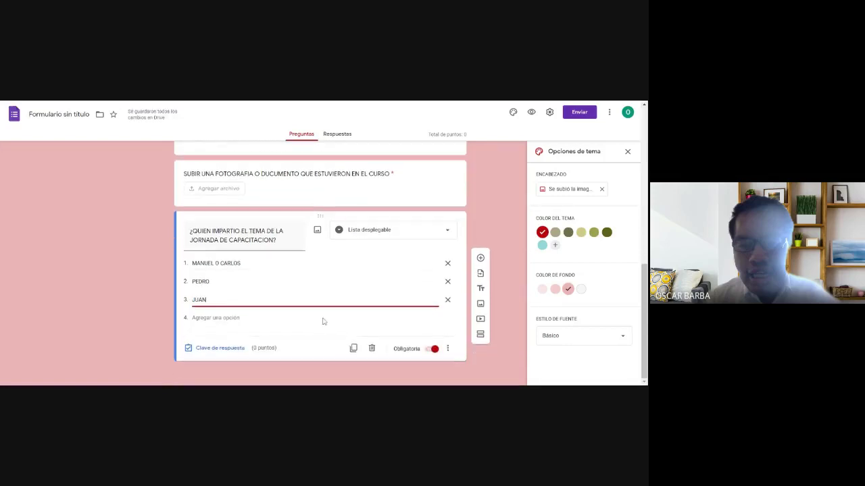
- Duplicate the 'who taught' dropdown question and reopen the question cards for editing
click(353, 349)
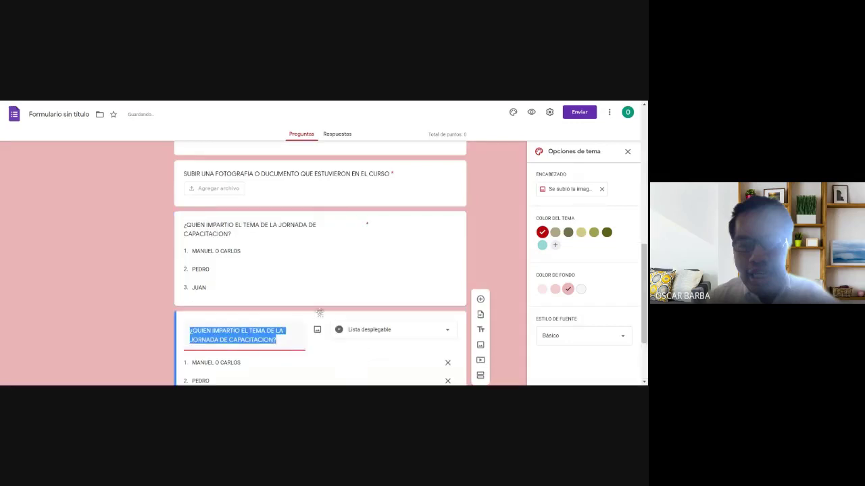
click(295, 256)
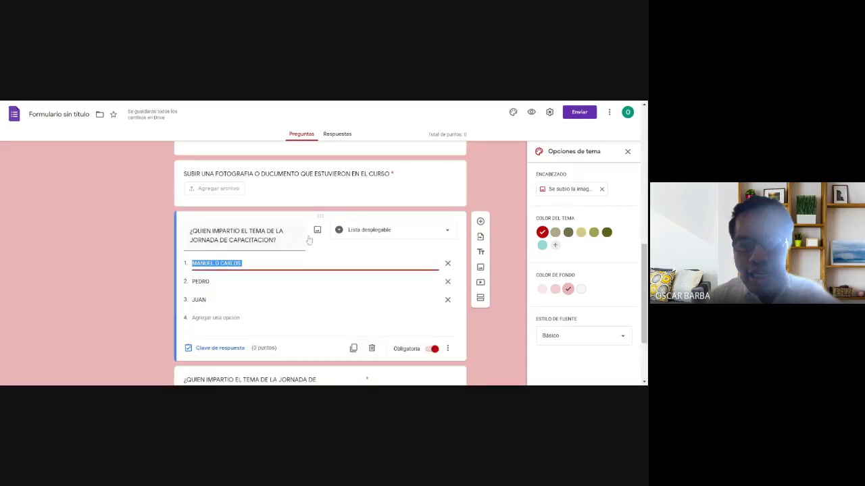
click(318, 196)
scroll(318, 197, down, 3)
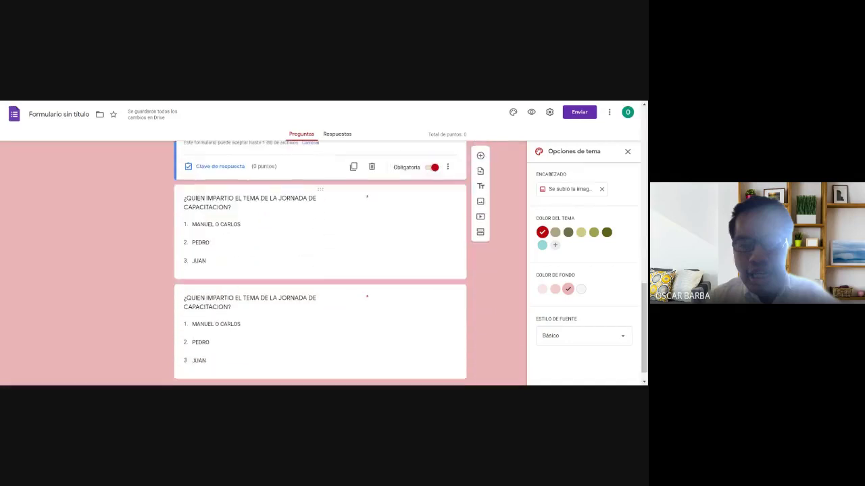
click(358, 217)
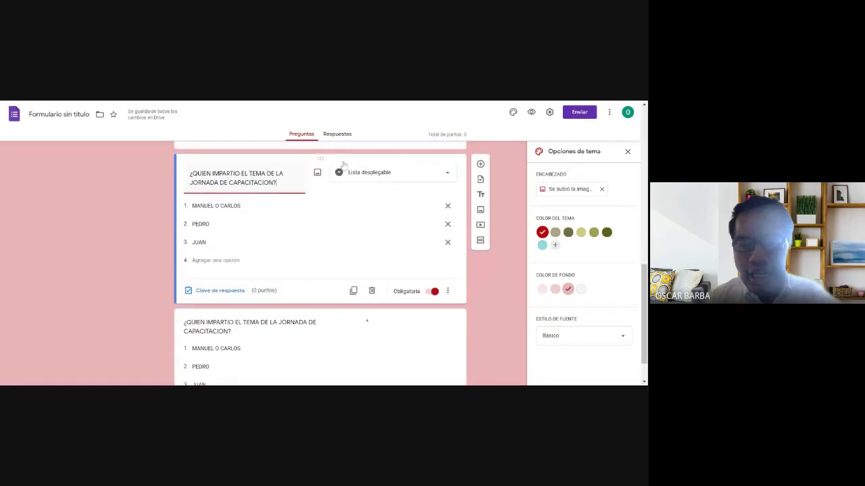
click(288, 101)
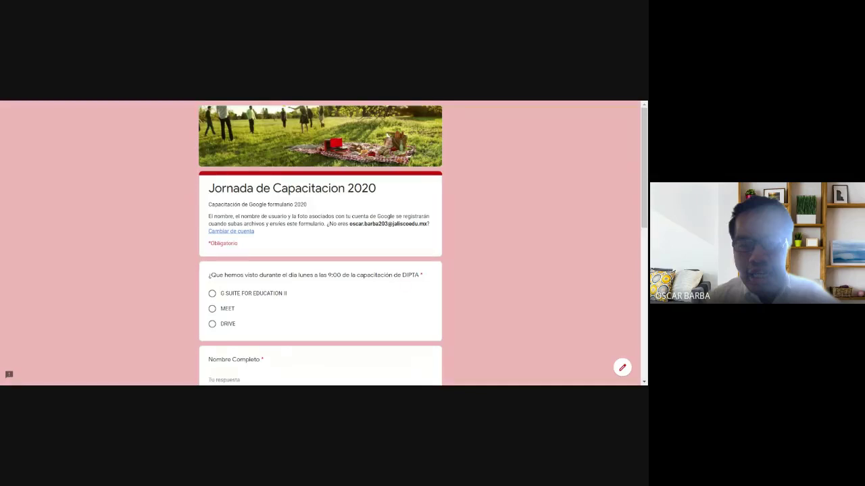
- In the preview, choose G SUITE FOR EDUCATION II and enter the respondent's full name
scroll(328, 284, down, 2)
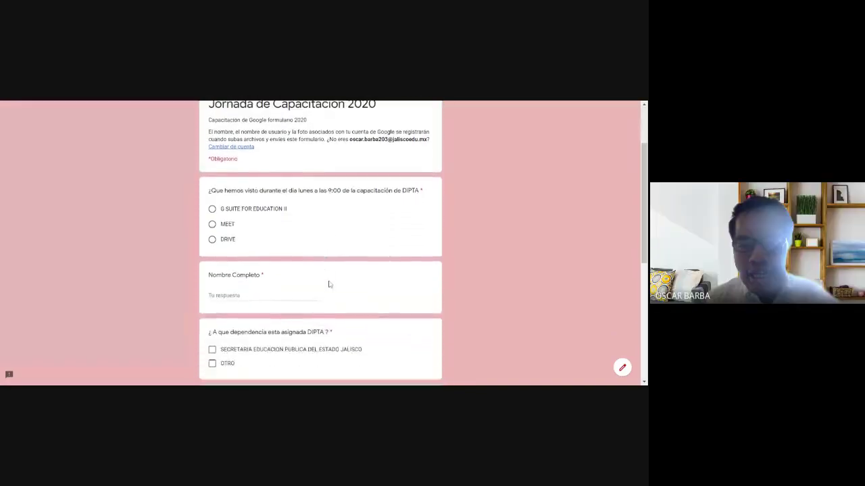
click(230, 212)
click(263, 301)
- Tick the Jalisco education secretariat option and upload Oficio padres classroom.docx
scroll(290, 311, down, 1)
click(279, 267)
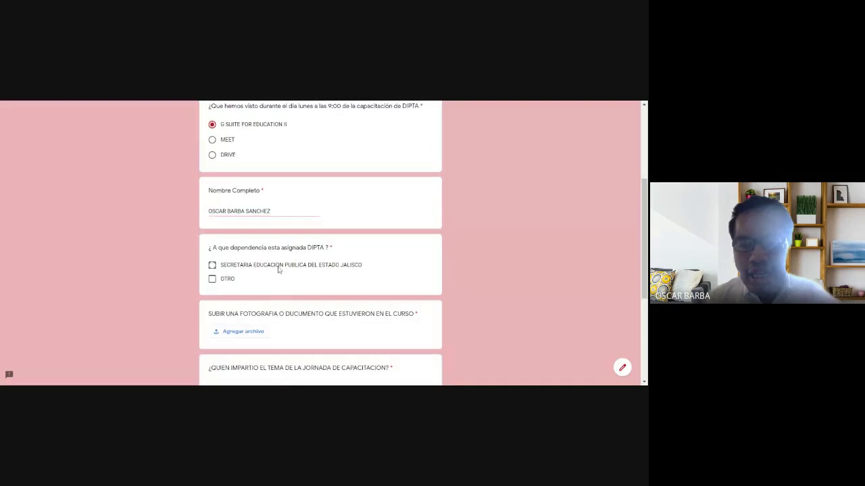
click(244, 332)
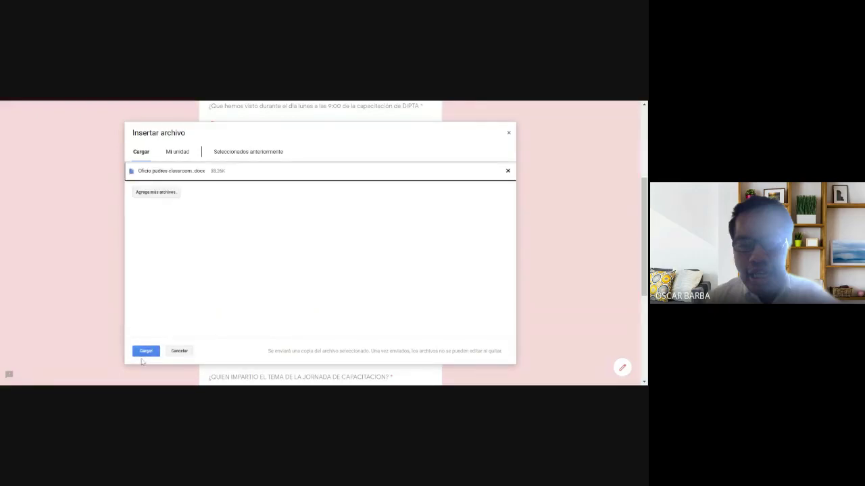
click(146, 352)
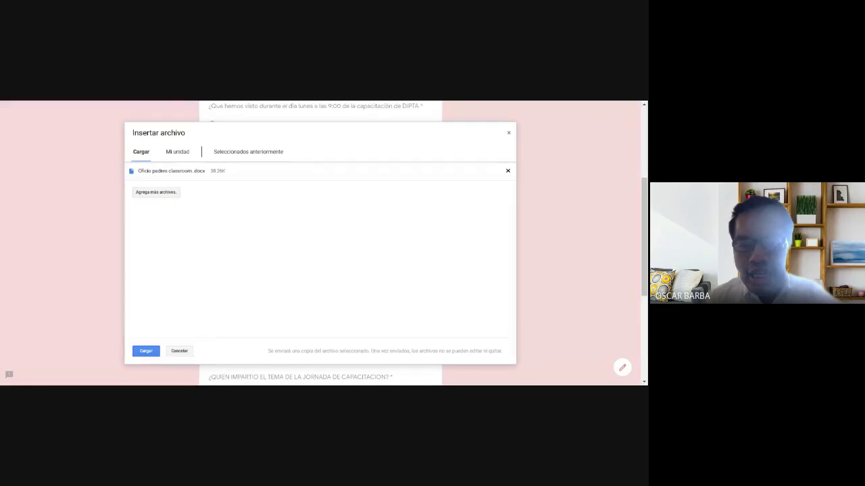
click(143, 352)
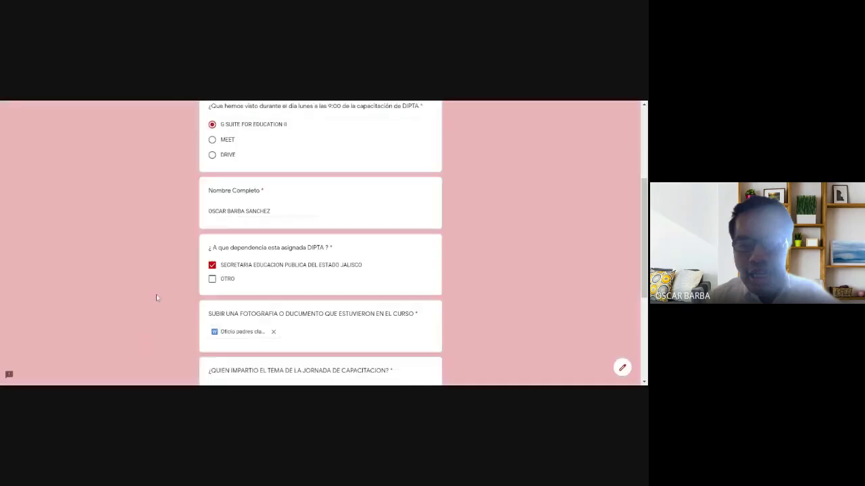
- Answer both who-taught dropdowns with MANUEL O CARLOS
scroll(160, 284, down, 3)
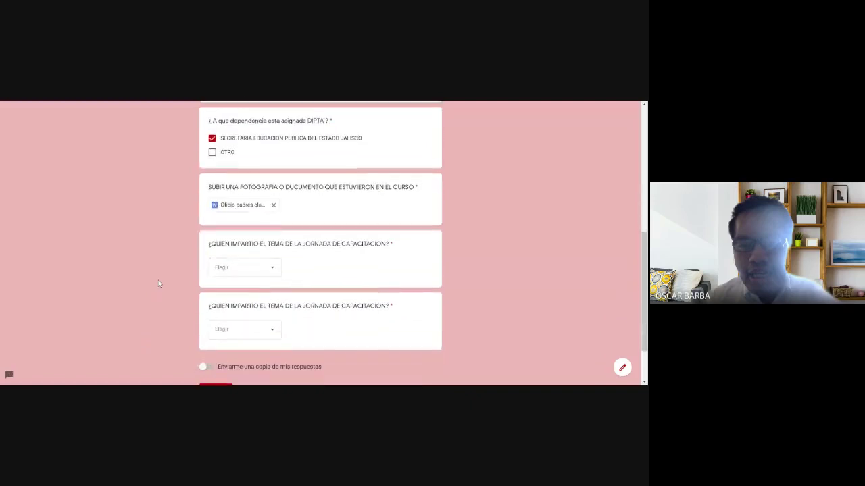
click(274, 271)
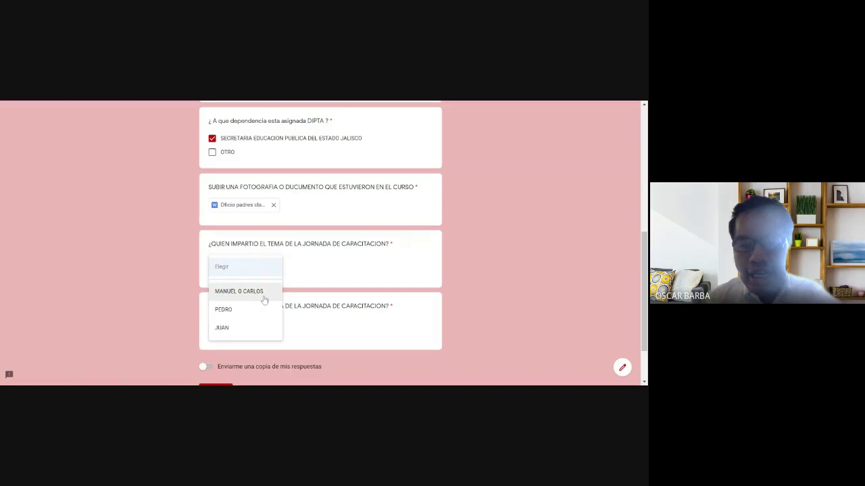
click(264, 293)
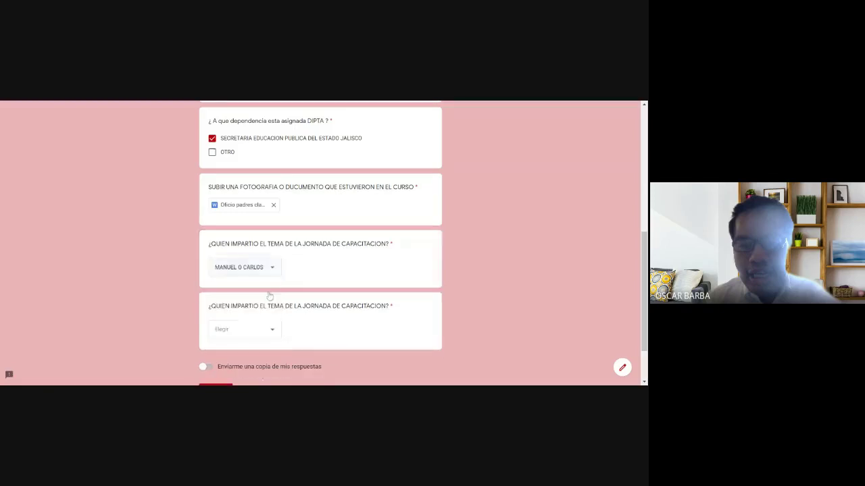
click(267, 338)
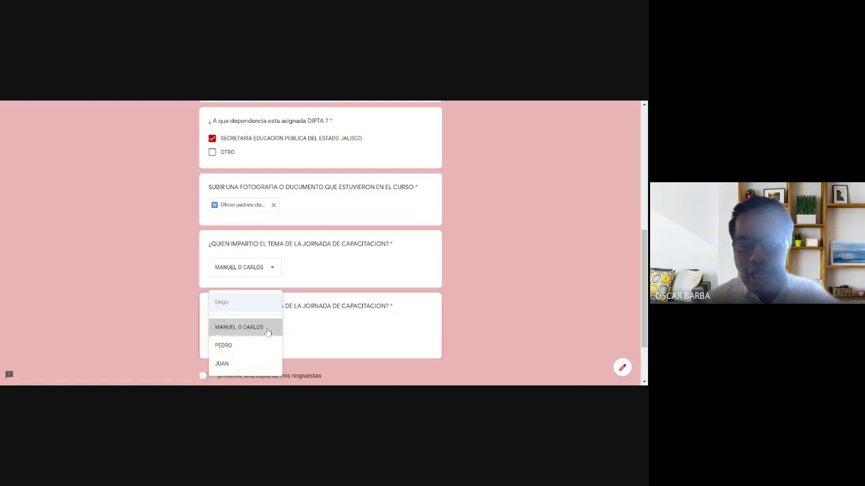
click(268, 327)
- Submit the completed preview response with Enviar
scroll(254, 362, up, 1)
scroll(243, 348, down, 2)
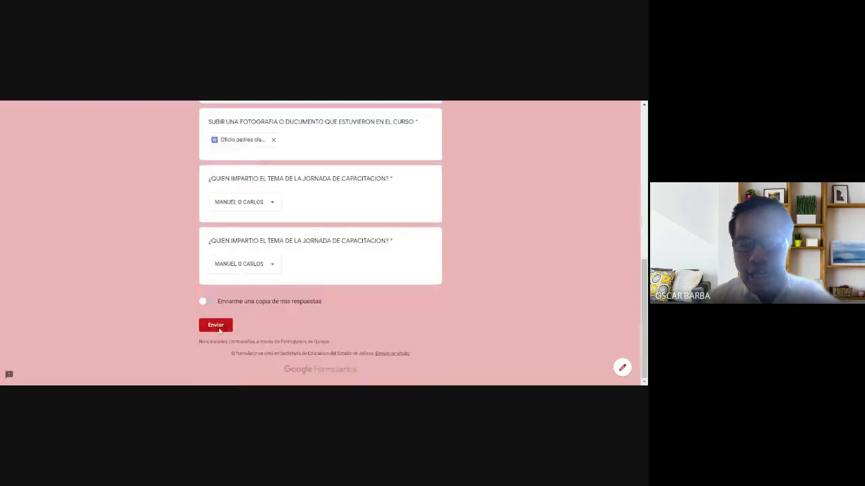
click(218, 326)
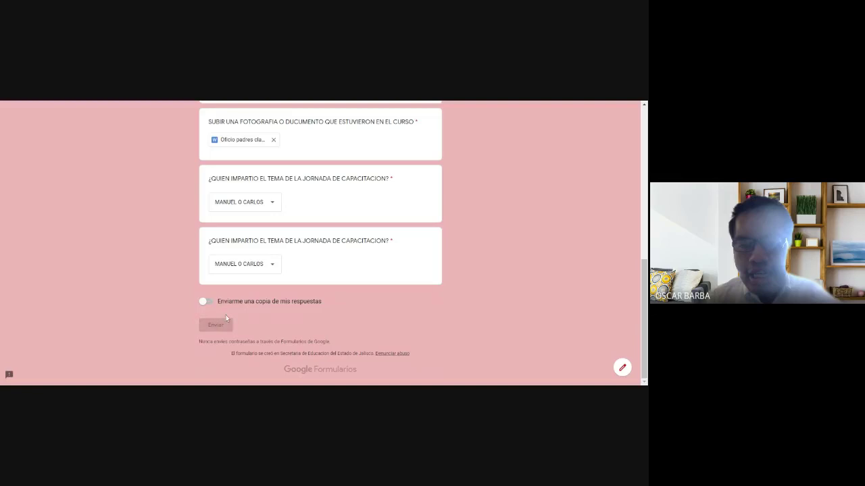
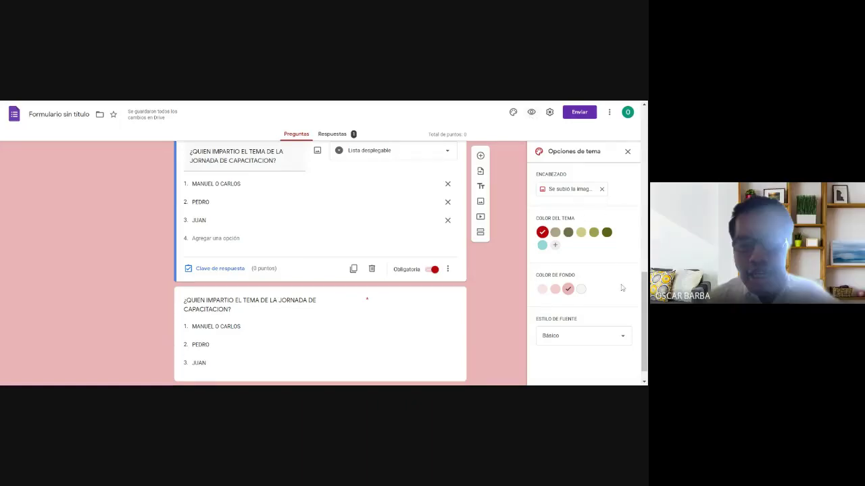
click(531, 113)
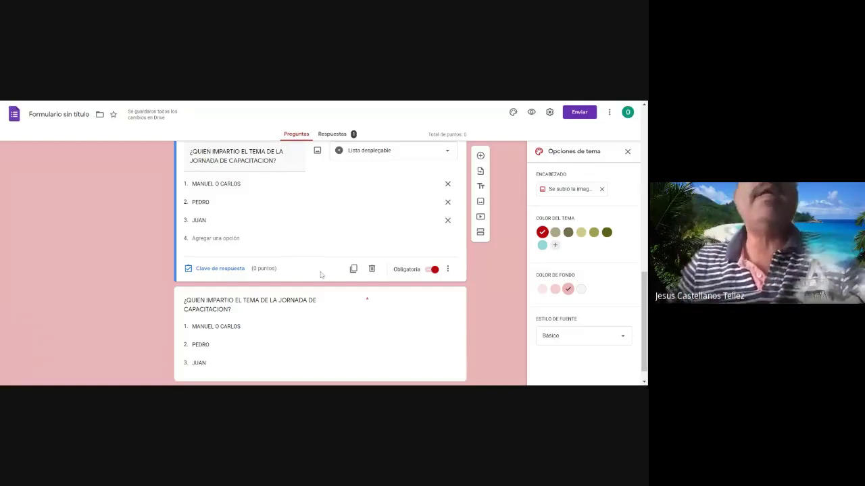
scroll(321, 274, up, 15)
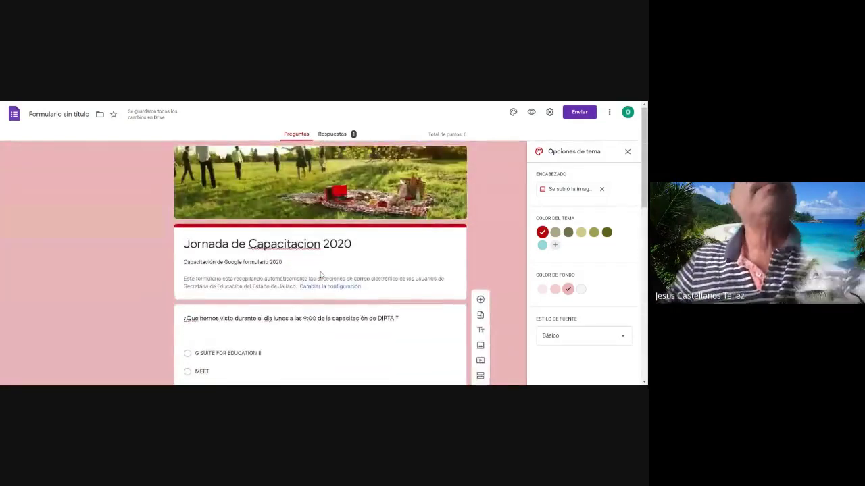
scroll(321, 275, down, 5)
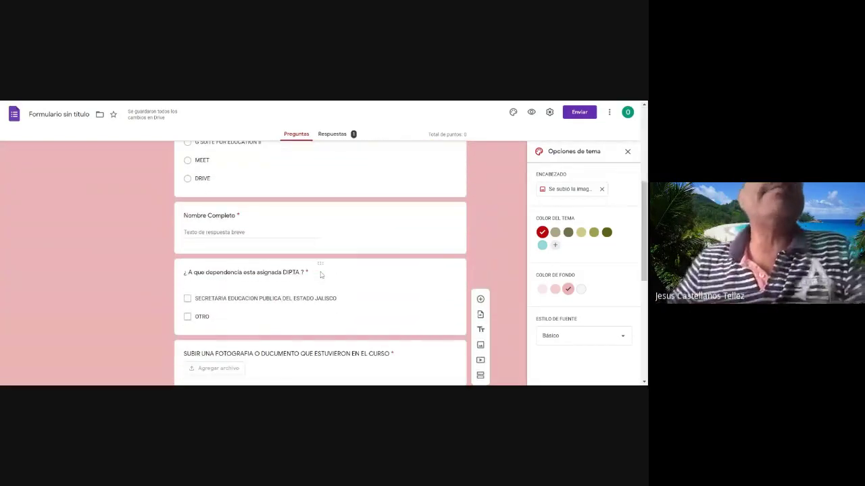
scroll(321, 275, down, 2)
scroll(323, 272, up, 6)
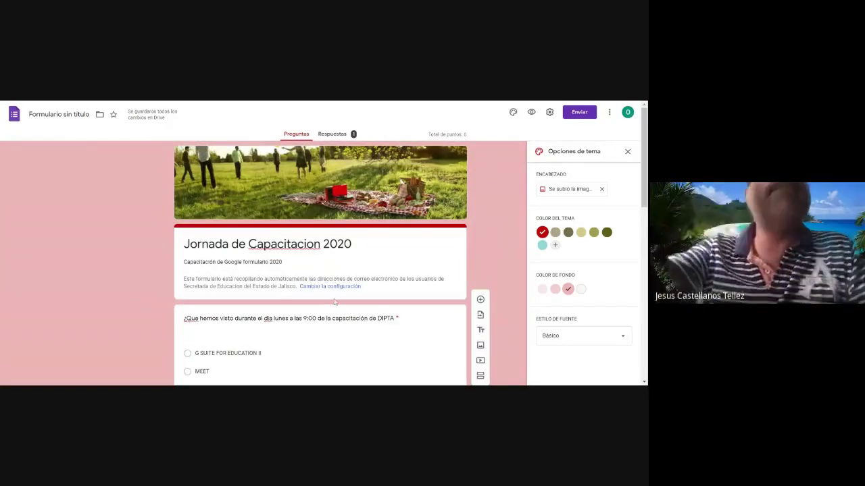
scroll(331, 301, down, 2)
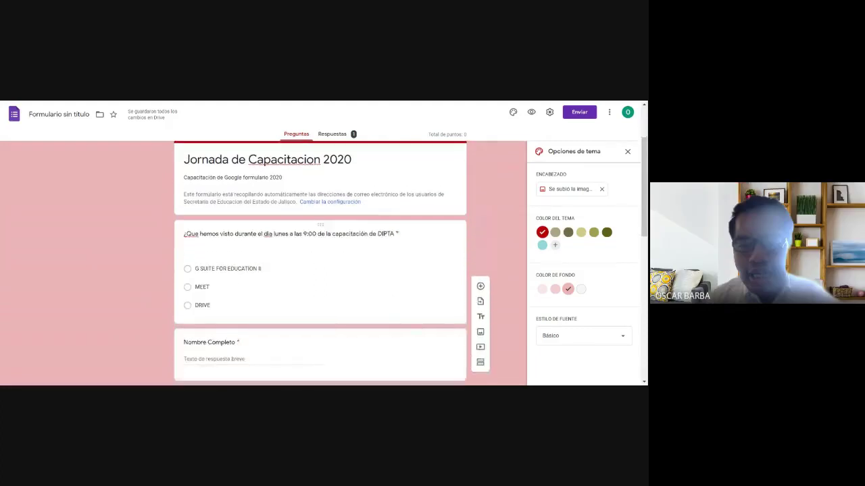
scroll(332, 301, up, 2)
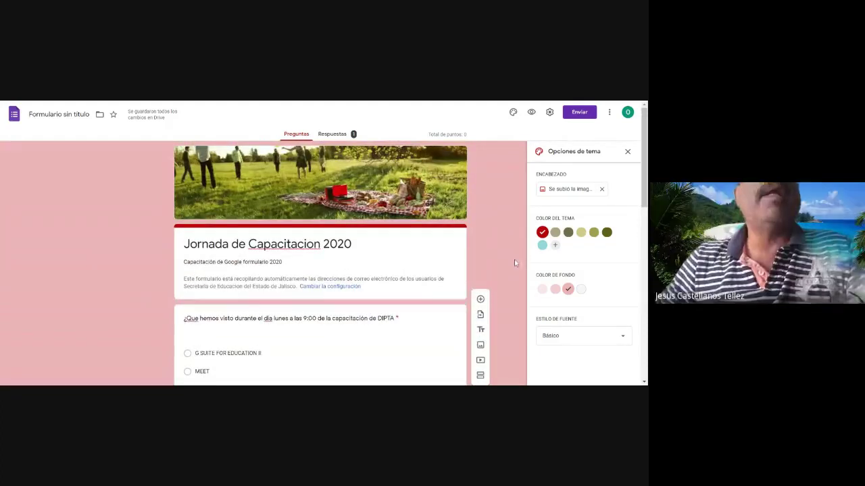
scroll(415, 260, down, 10)
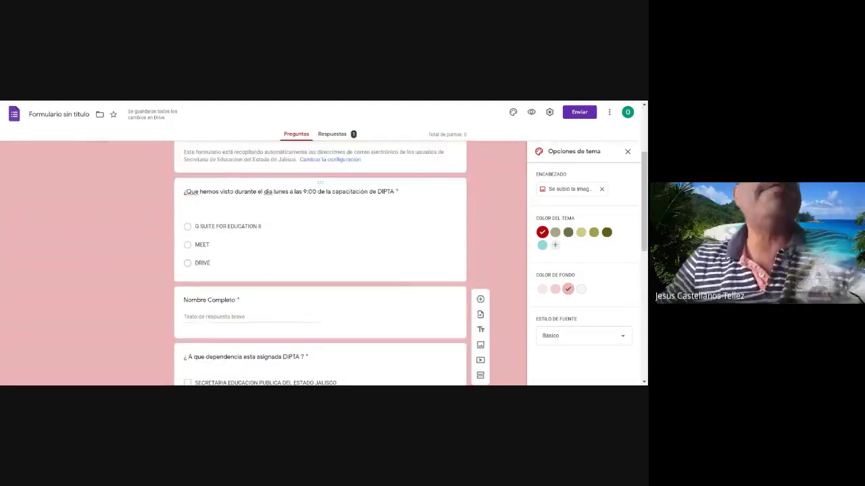
click(282, 200)
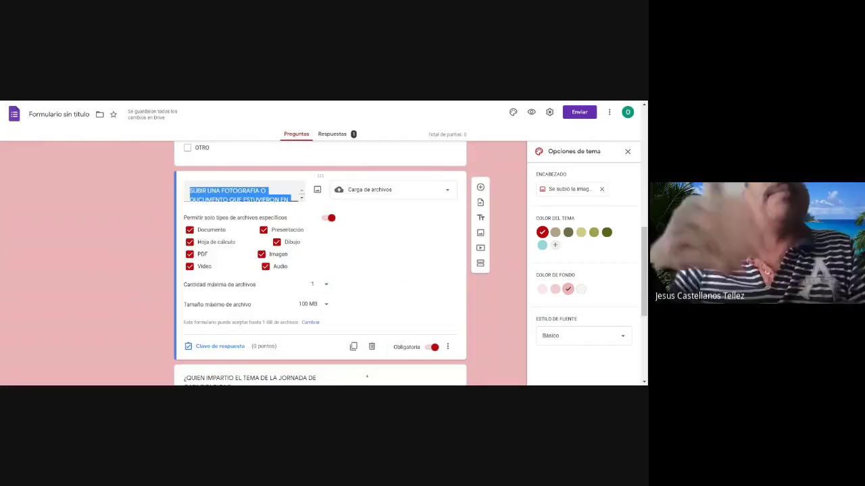
scroll(367, 263, up, 15)
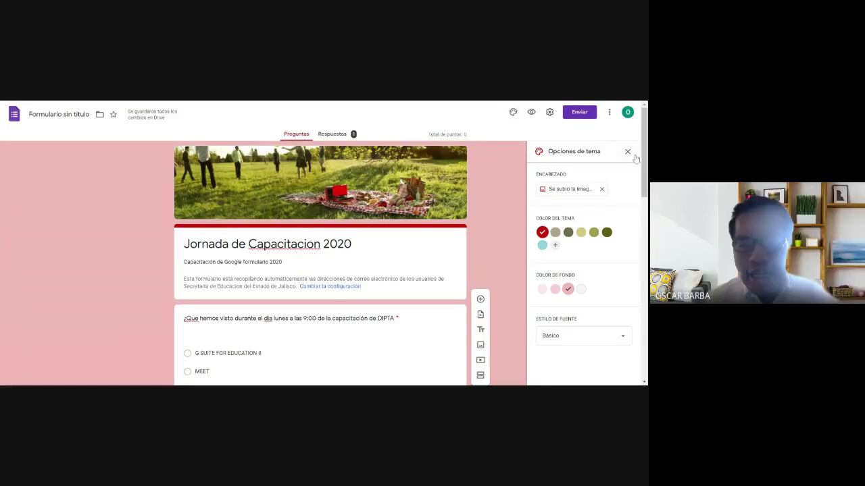
- Replace the header with the Fiesta fireworks image, giving a green theme and cream background
click(511, 113)
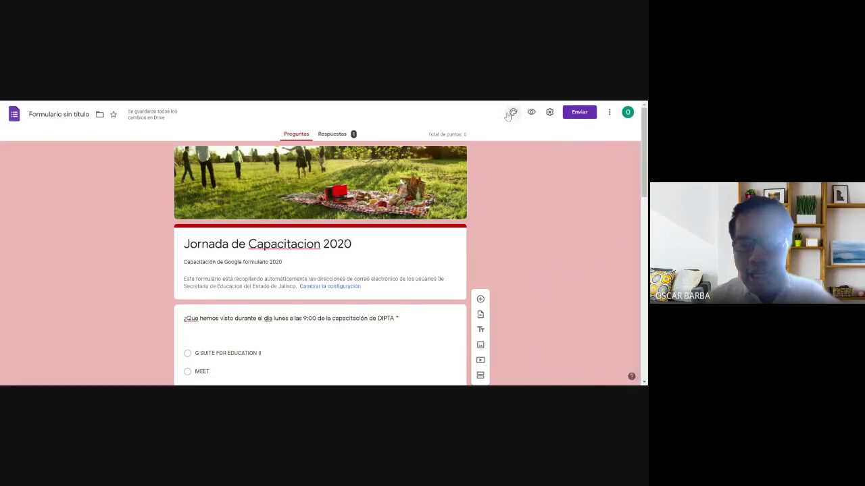
click(511, 114)
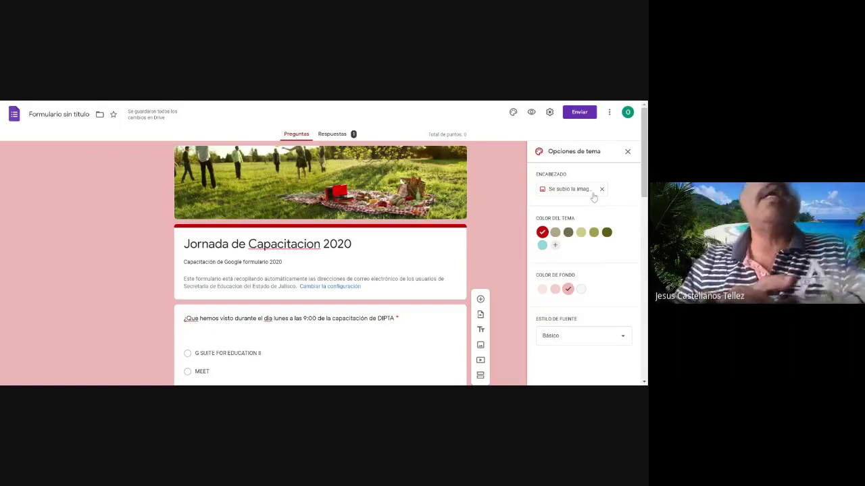
click(592, 192)
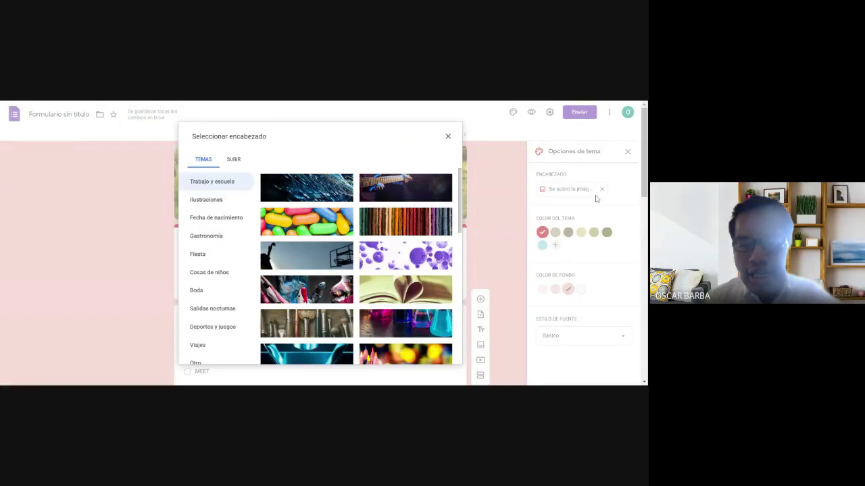
click(226, 209)
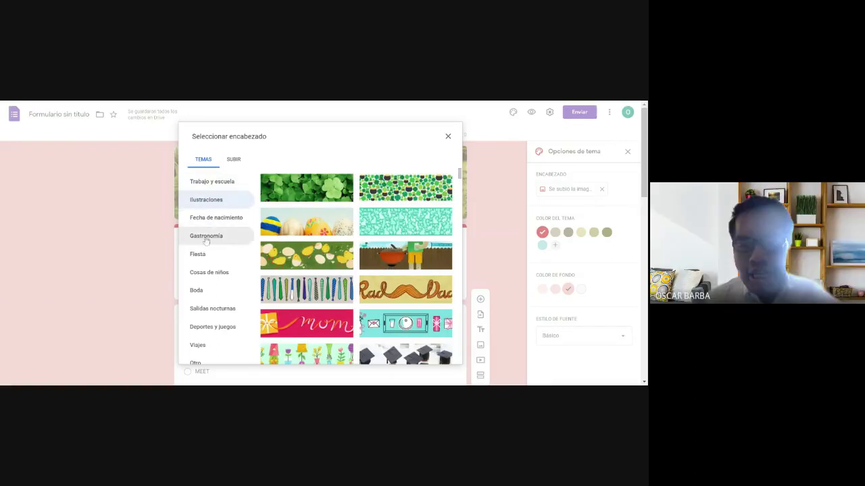
click(223, 255)
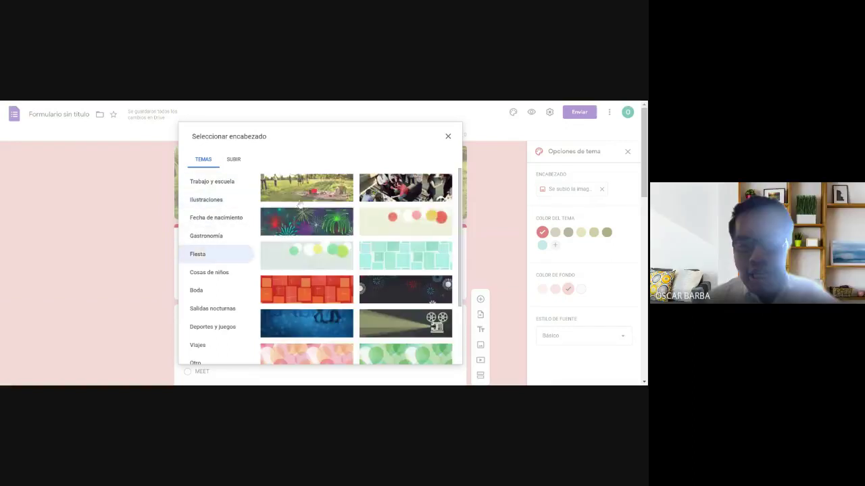
click(309, 230)
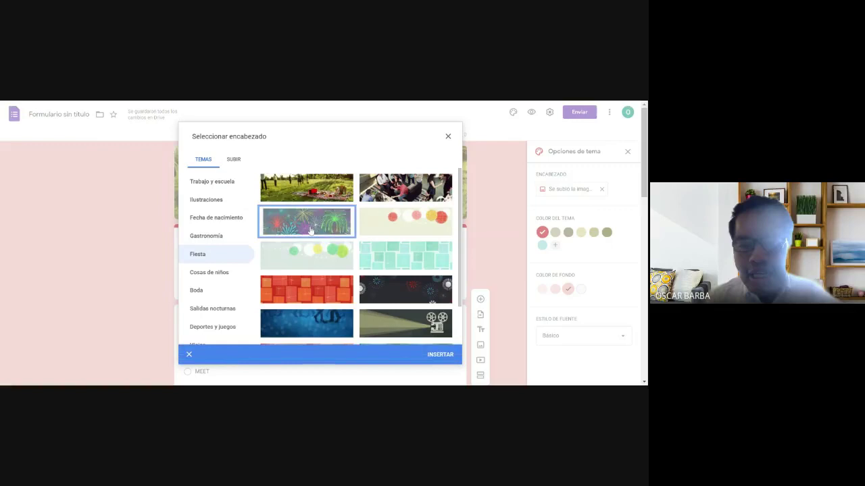
click(437, 355)
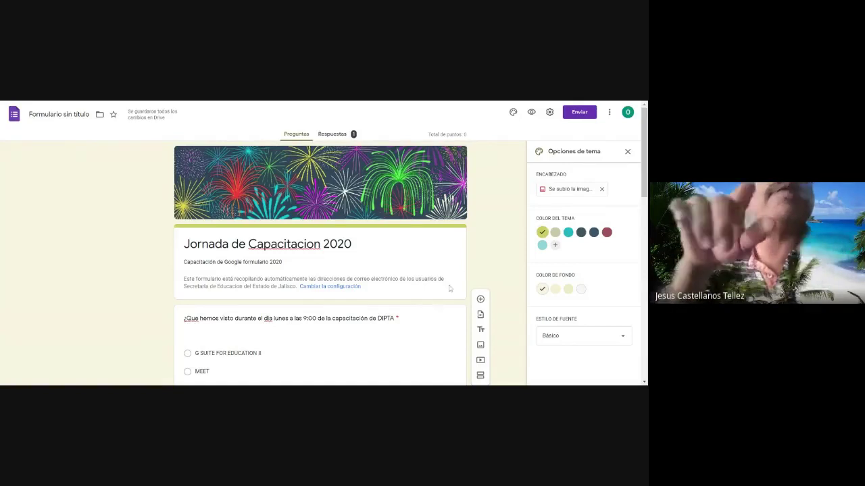
- Open the Respuestas summary showing 1 response with 0-point average, median and range
click(513, 113)
click(513, 113)
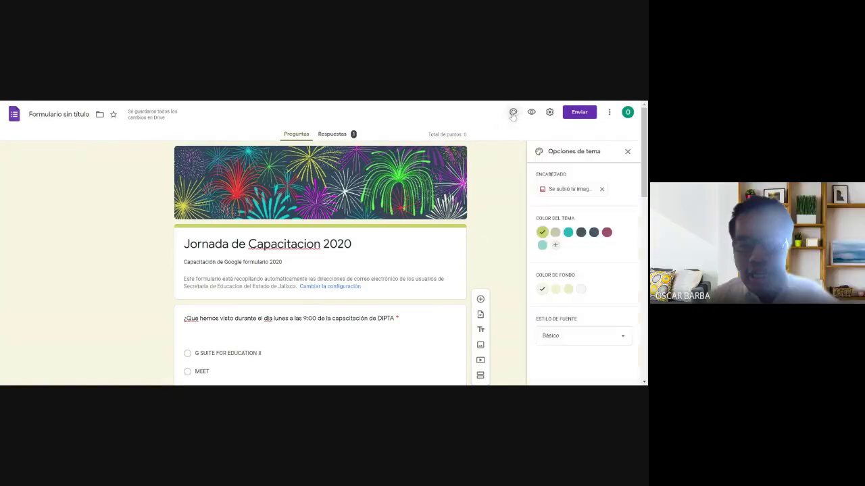
click(627, 151)
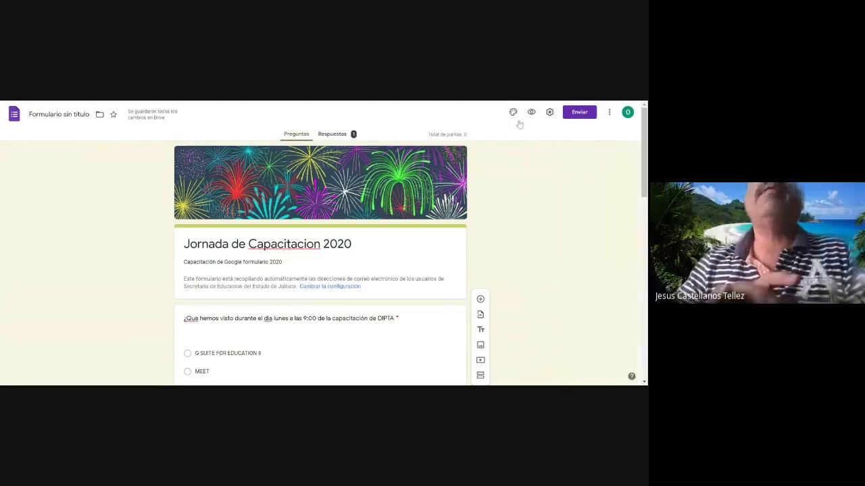
click(513, 112)
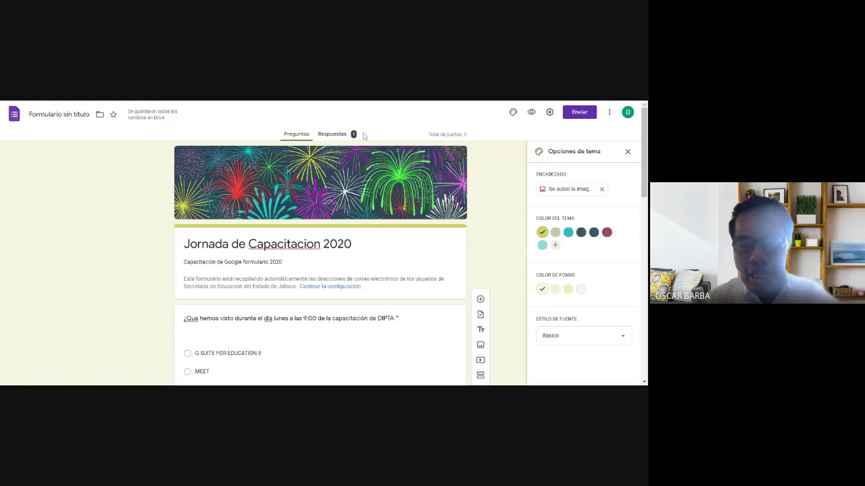
scroll(362, 233, down, 1)
scroll(362, 223, up, 1)
click(347, 137)
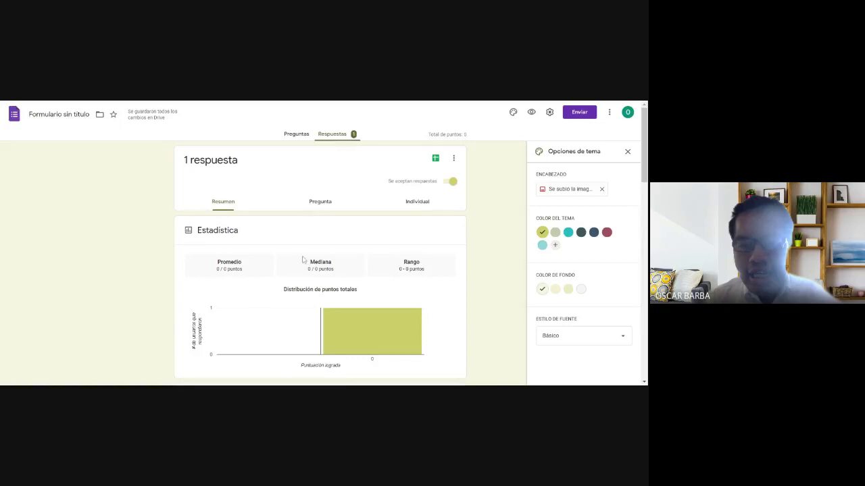
scroll(303, 260, down, 1)
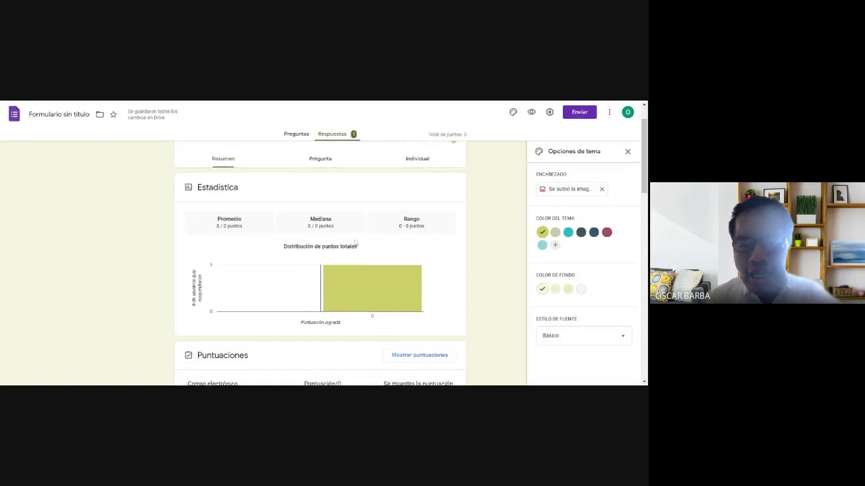
scroll(354, 243, down, 4)
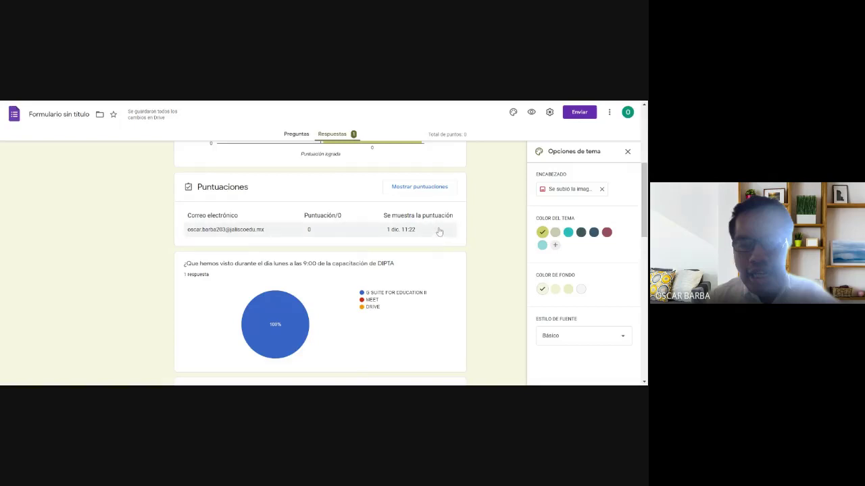
scroll(440, 232, down, 2)
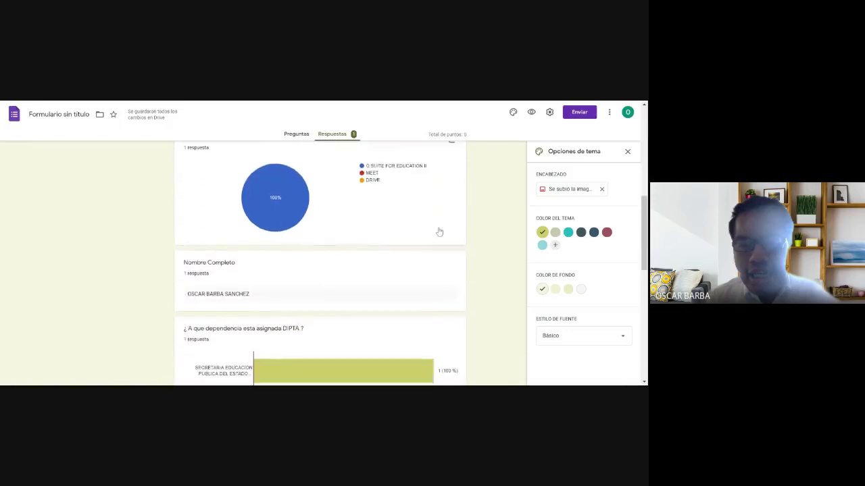
scroll(440, 232, up, 1)
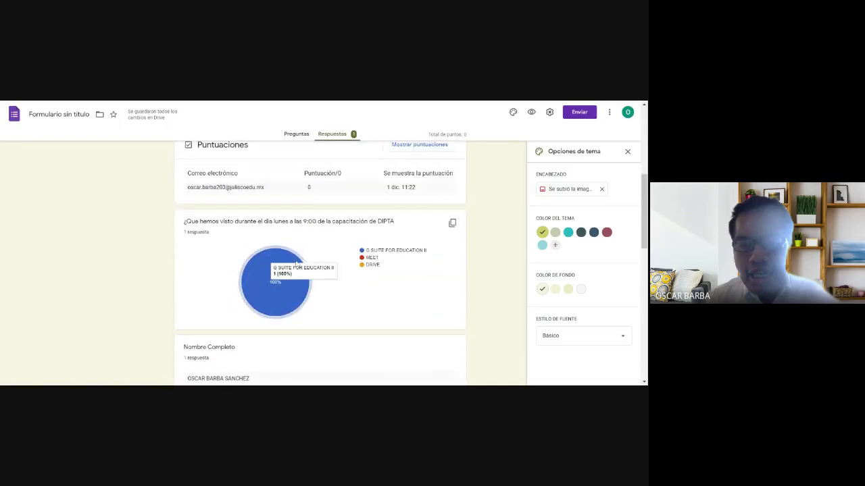
mouse_move(265, 289)
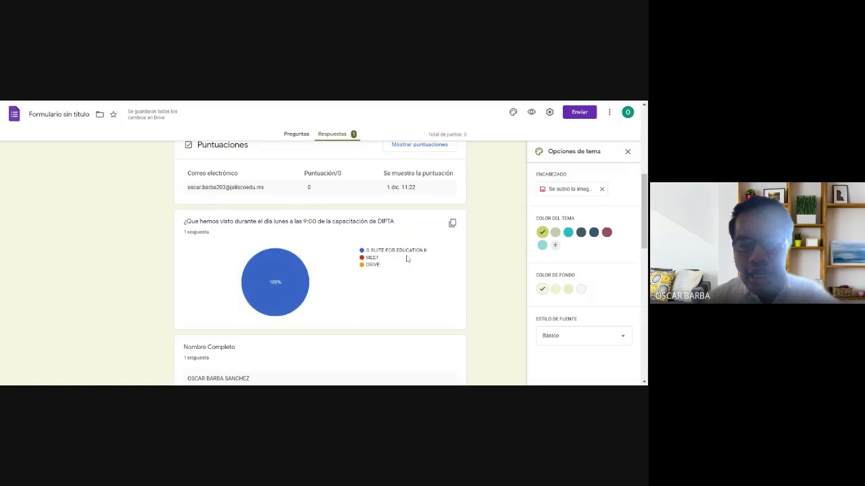
scroll(408, 259, down, 5)
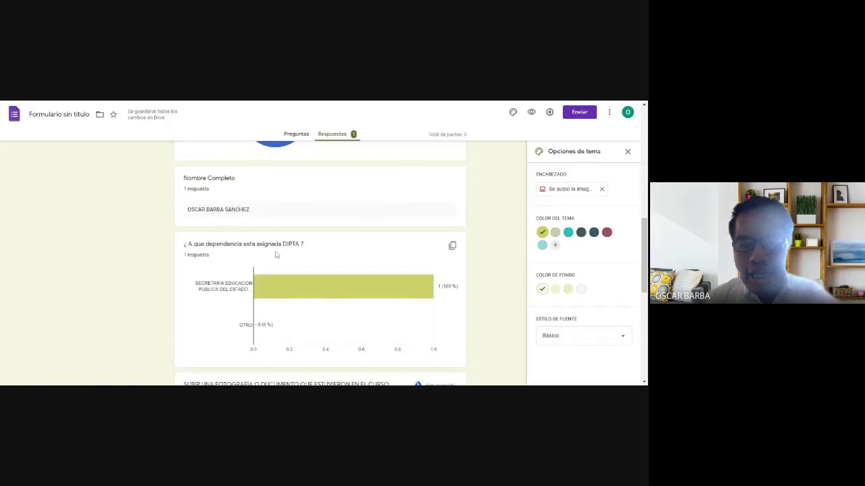
scroll(276, 254, down, 1)
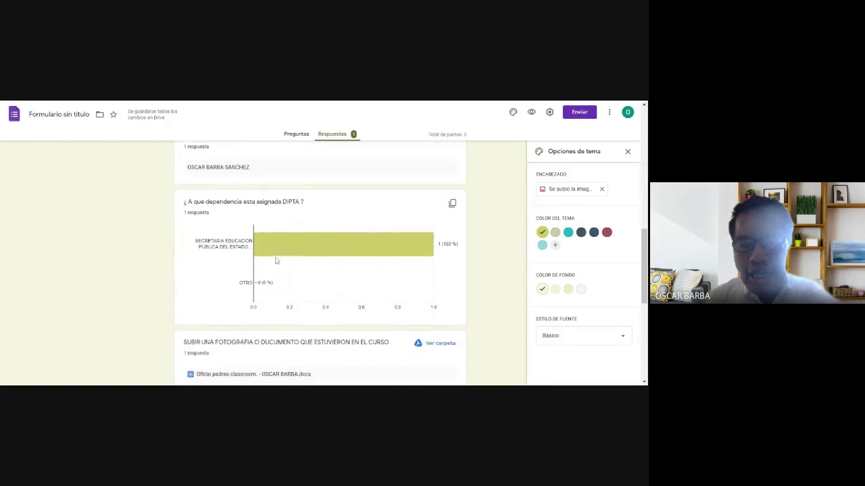
scroll(276, 261, down, 2)
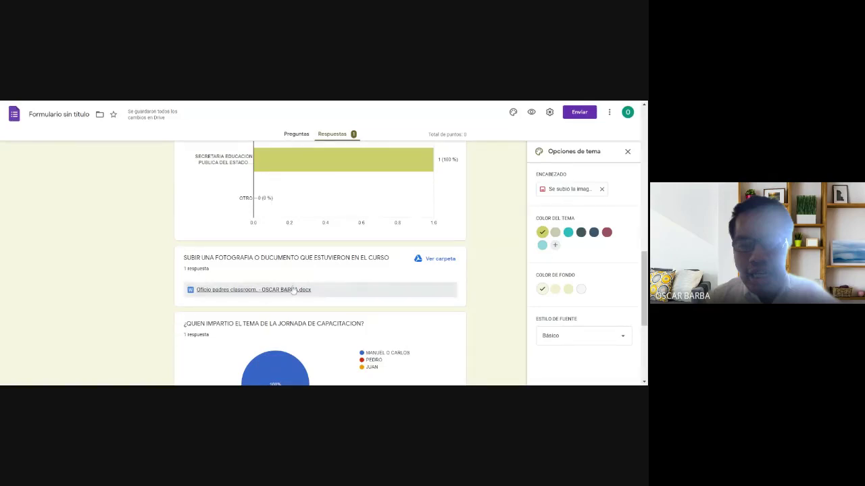
scroll(296, 289, down, 2)
scroll(307, 292, down, 3)
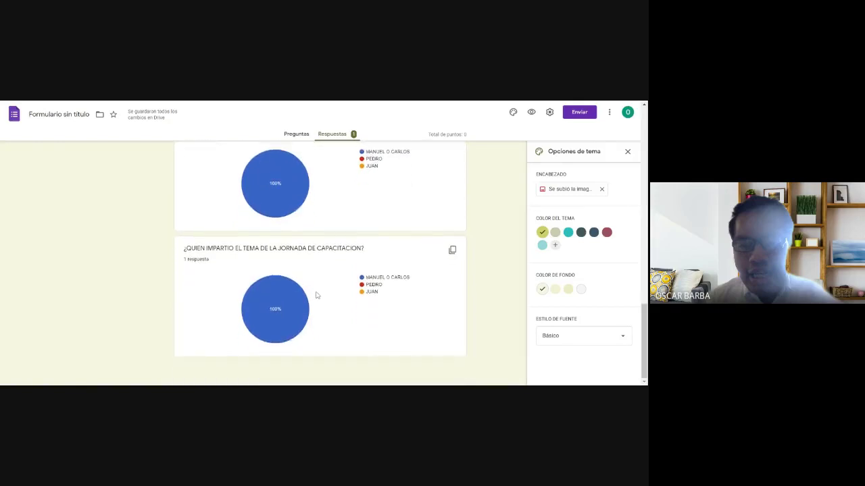
scroll(316, 296, up, 15)
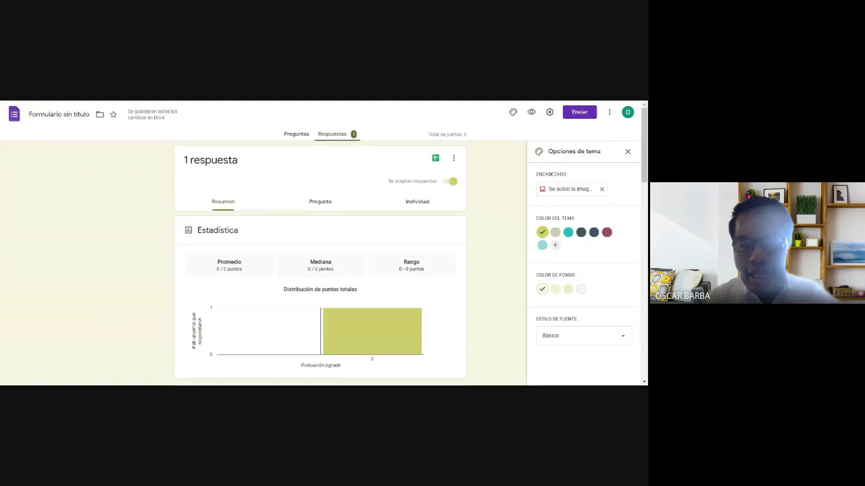
- Switch to the Pregunta view, showing question 1 of 6 answered 'G SUITE FOR EDUCATION II'
click(327, 213)
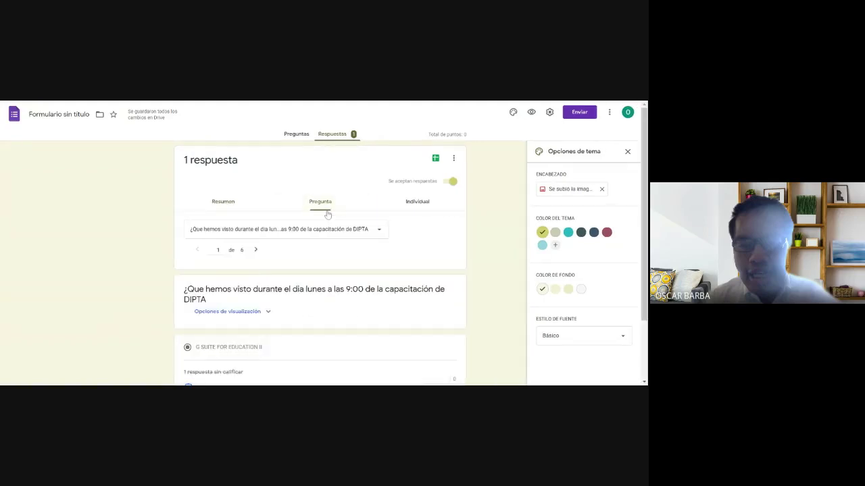
scroll(328, 214, down, 2)
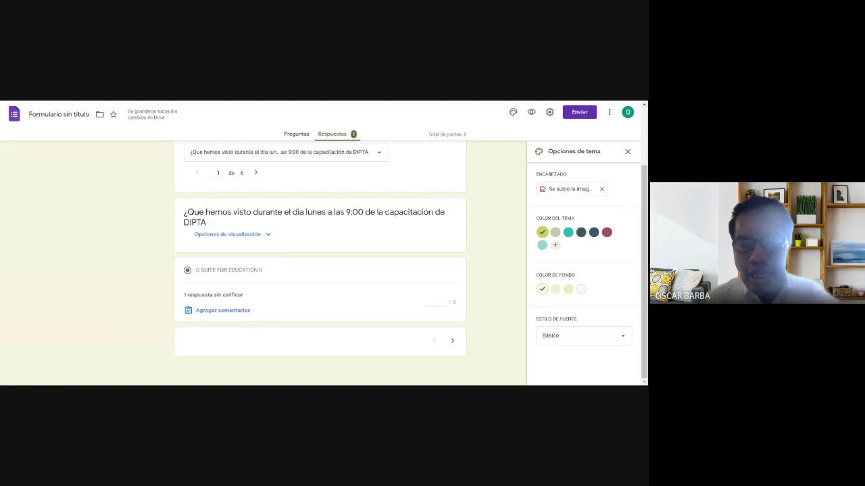
scroll(338, 124, up, 2)
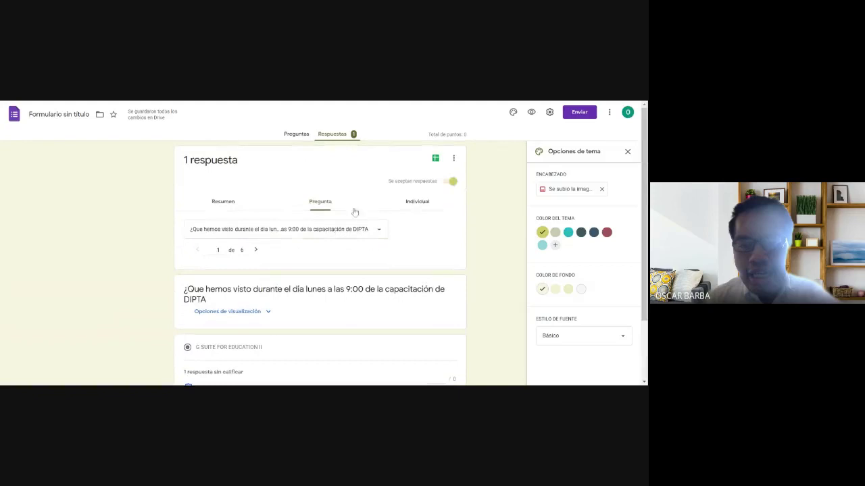
- Open the Individual view and scroll through the single response scoring 0 of 0 points
click(389, 209)
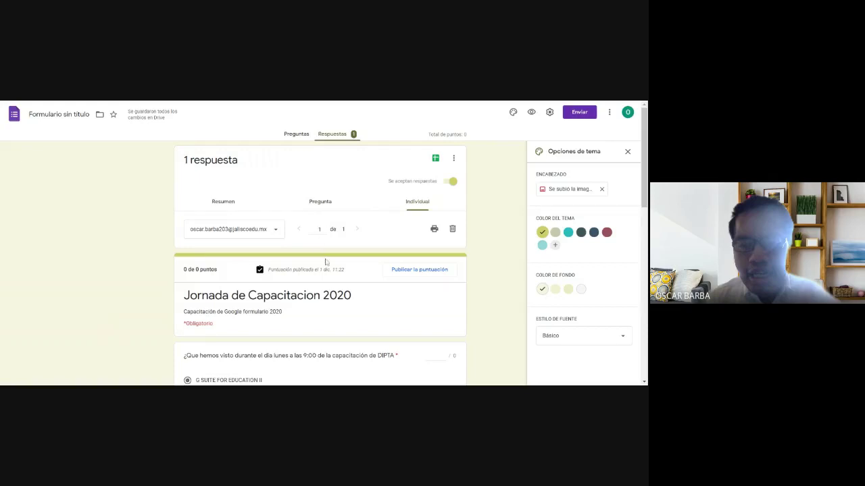
scroll(358, 260, down, 3)
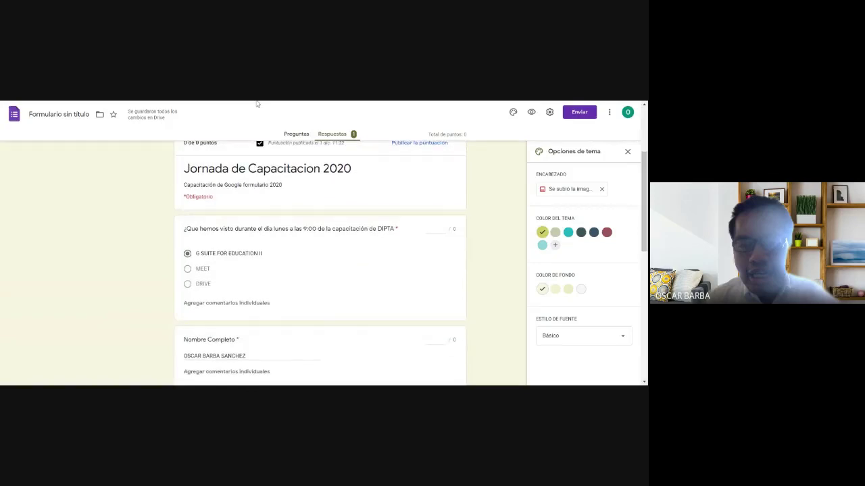
scroll(276, 247, up, 3)
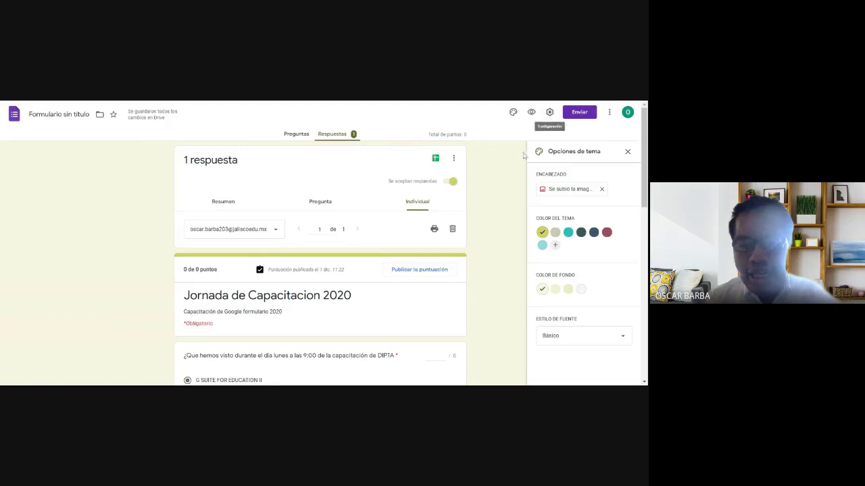
scroll(473, 216, down, 15)
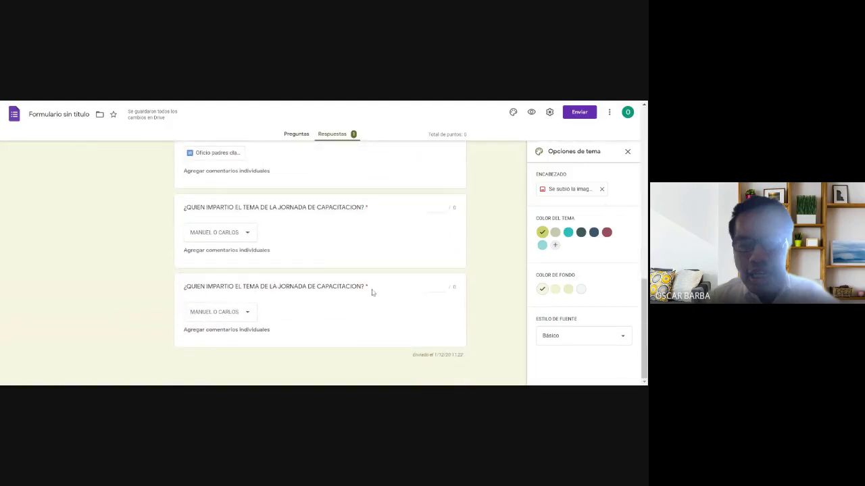
- Leave the responses view and return to the question editor
double_click(340, 286)
click(320, 319)
scroll(358, 207, up, 3)
click(296, 134)
- Delete the duplicated trainer dropdown question, keeping one copy with its three name options
scroll(322, 228, down, 5)
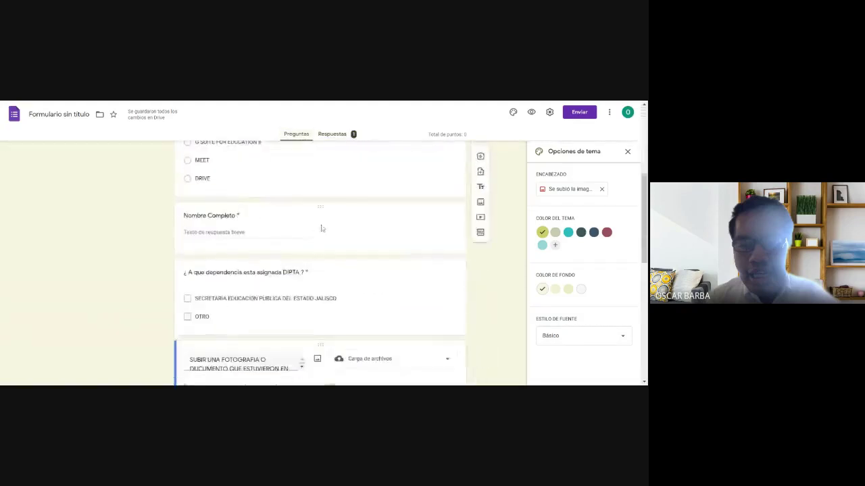
scroll(321, 228, down, 8)
click(373, 322)
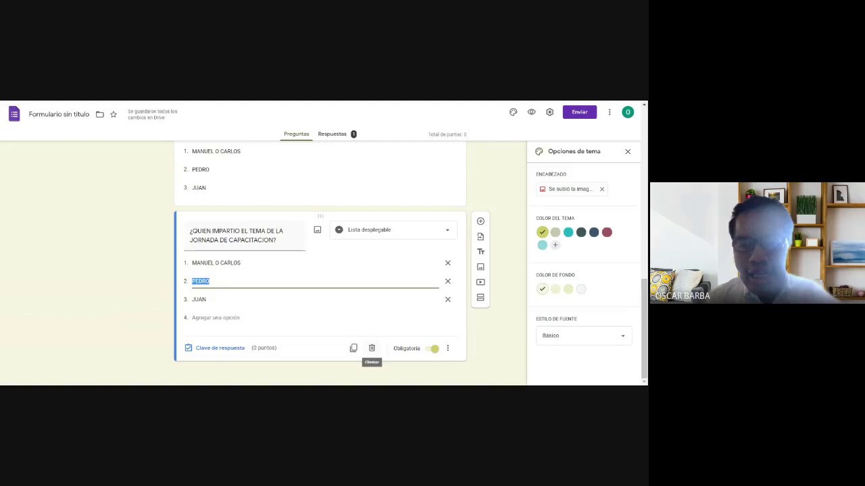
click(373, 355)
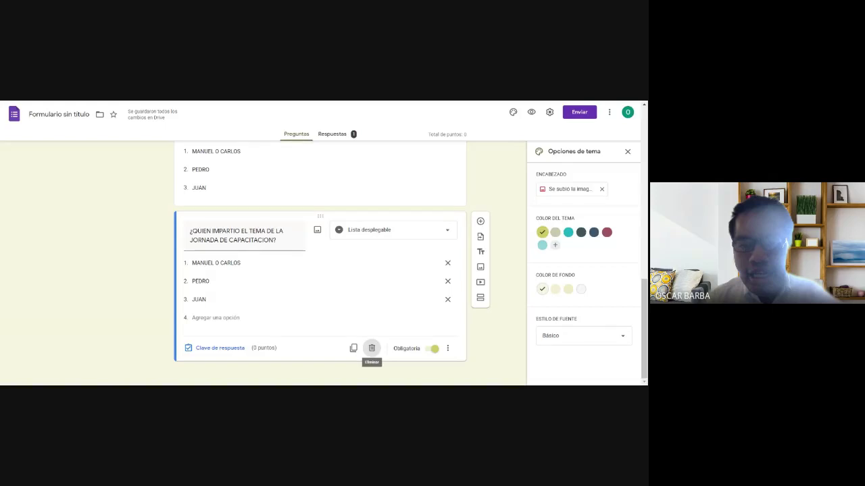
click(372, 348)
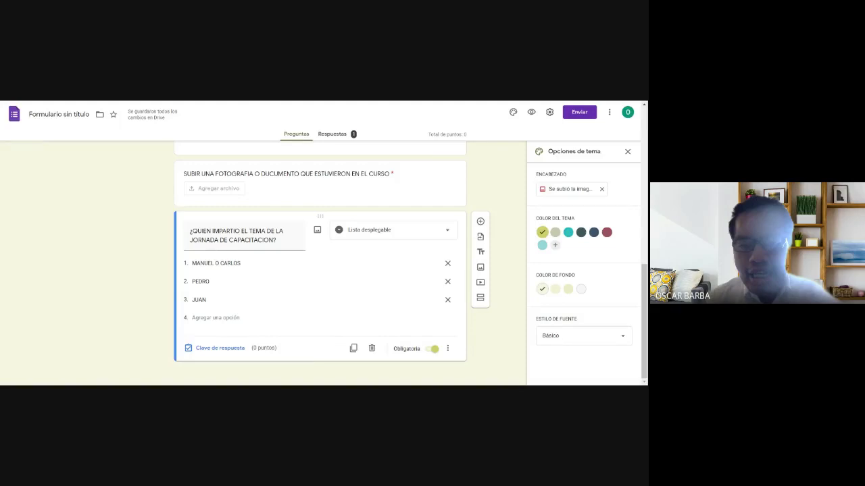
- Open the email send options, adding and then removing a recipient address
click(579, 114)
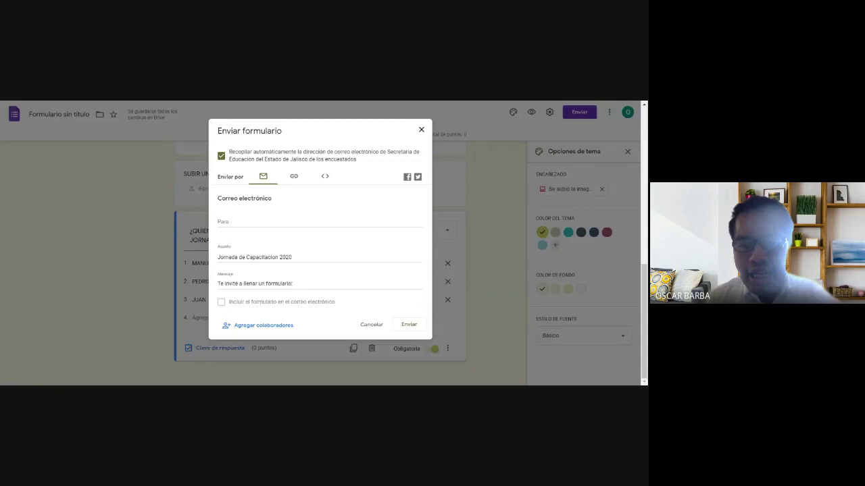
click(277, 220)
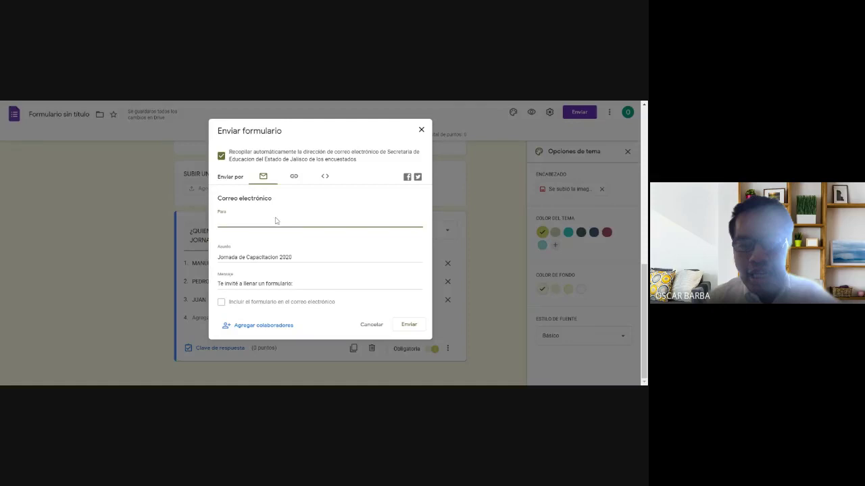
text(osca)
key(BackSpace)
key(BackSpace)
key(BackSpace)
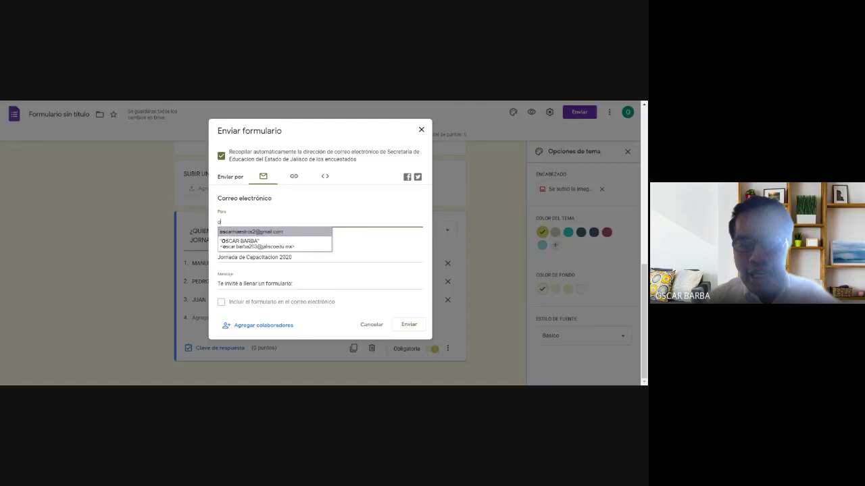
text(scarmaestro)
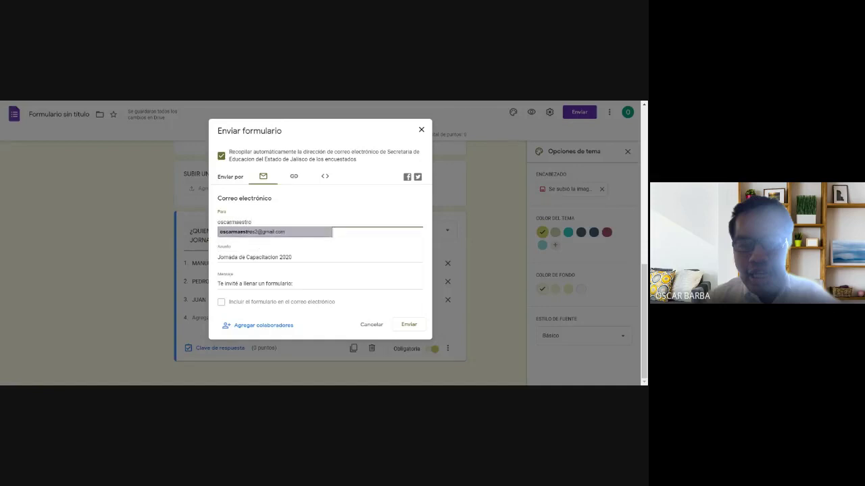
click(318, 239)
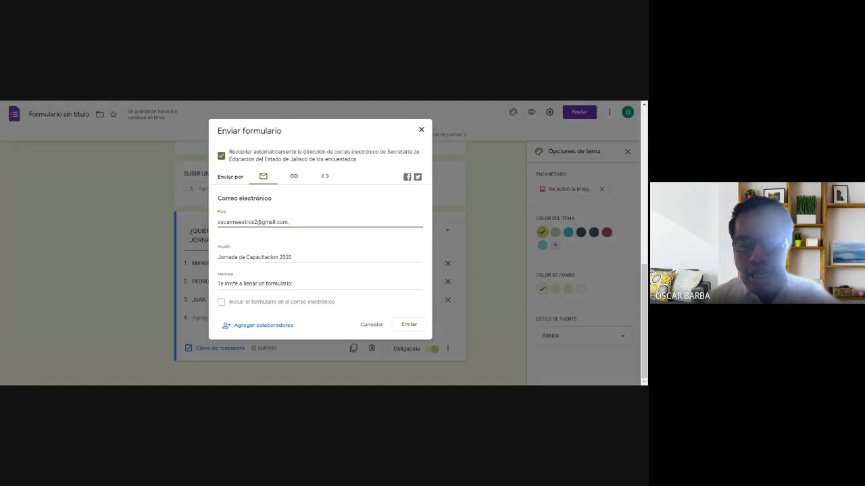
drag(323, 215, 206, 217)
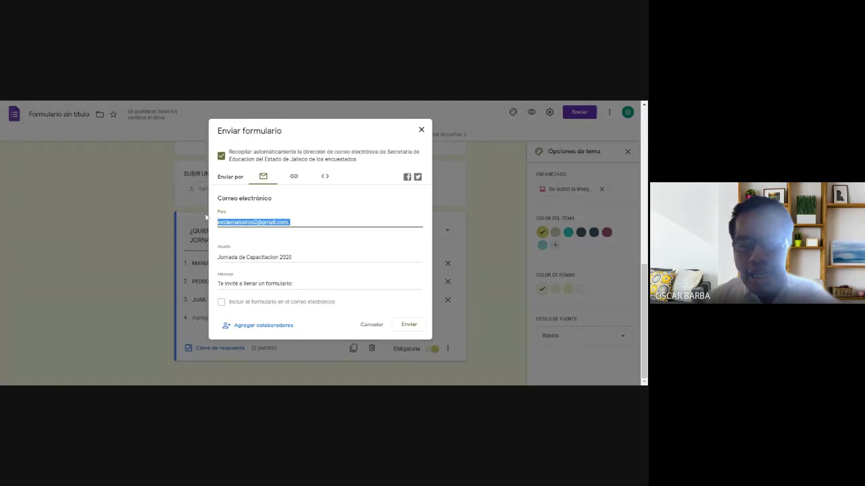
key(BackSpace)
- Correct the subject to 'Jornada de Capacitación 2020' with the accented word
click(292, 258)
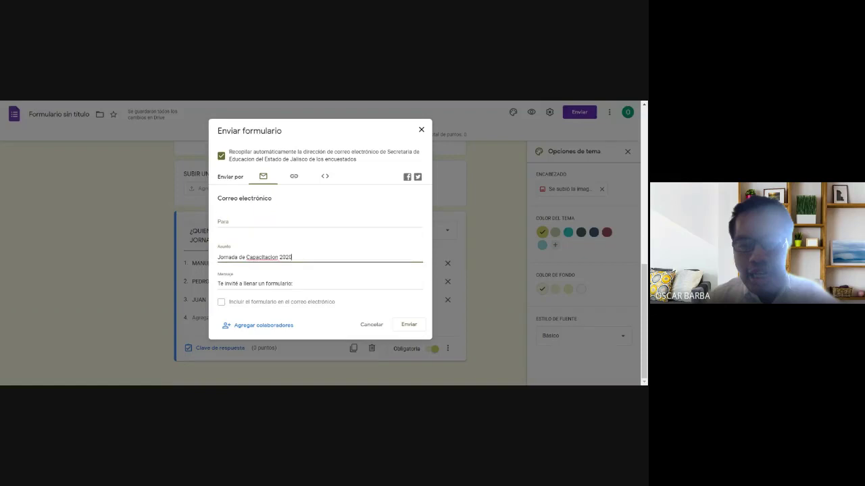
double_click(261, 257)
text(Capacitación)
click(318, 283)
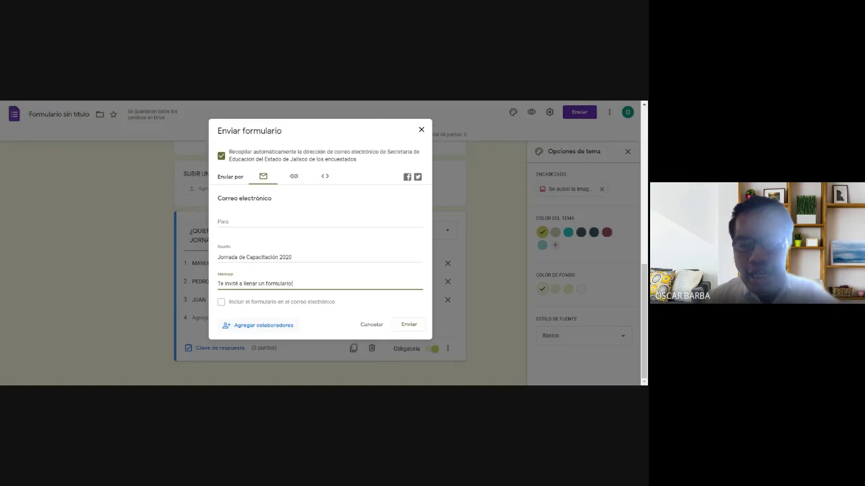
- Add the suggested person as an Editor collaborator and confirm sharing outside the organization
click(263, 326)
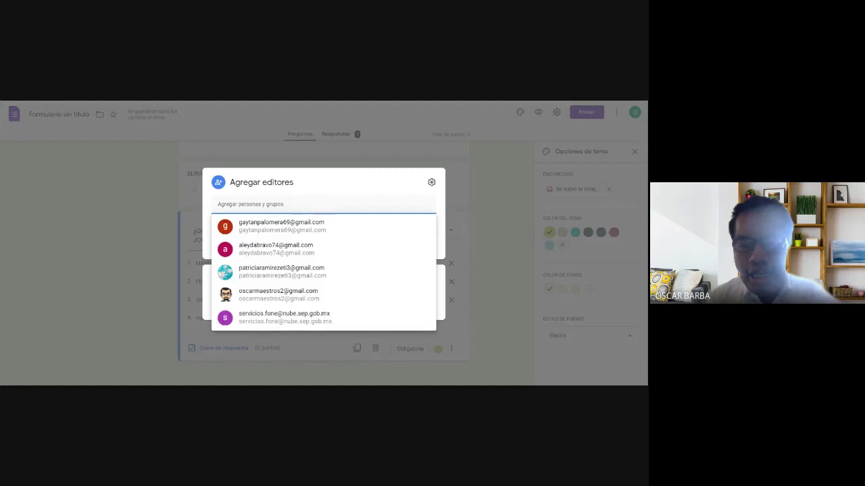
click(289, 297)
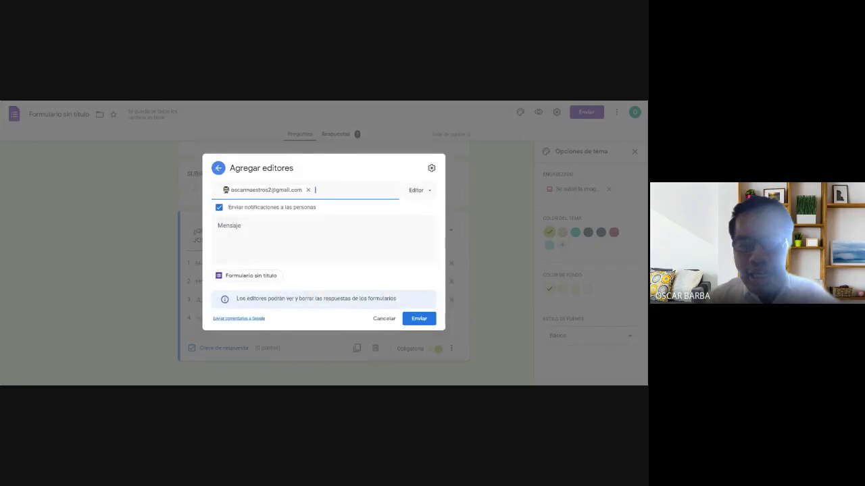
click(425, 196)
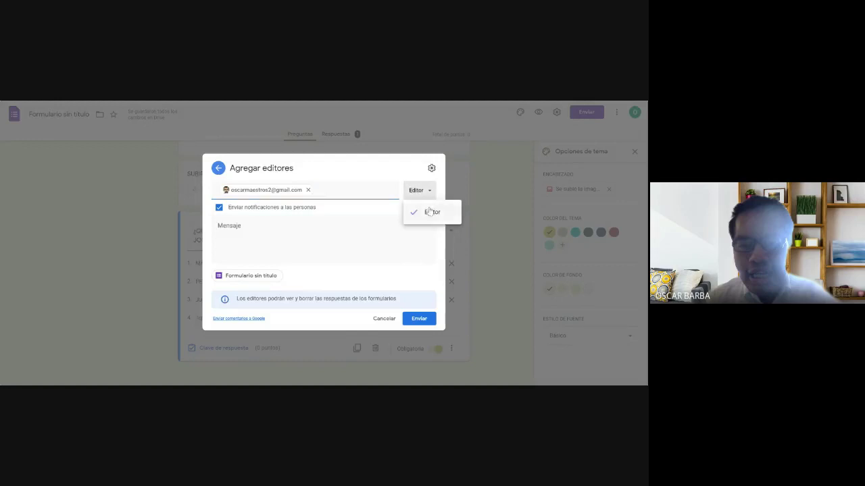
click(427, 210)
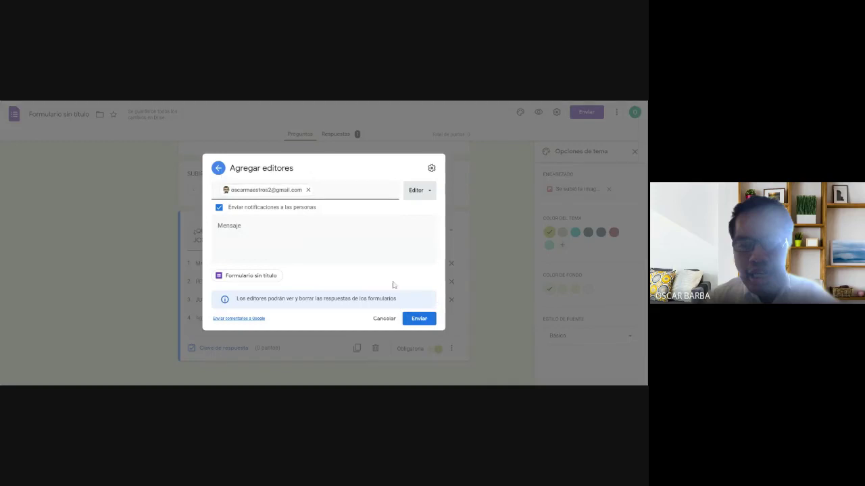
click(416, 327)
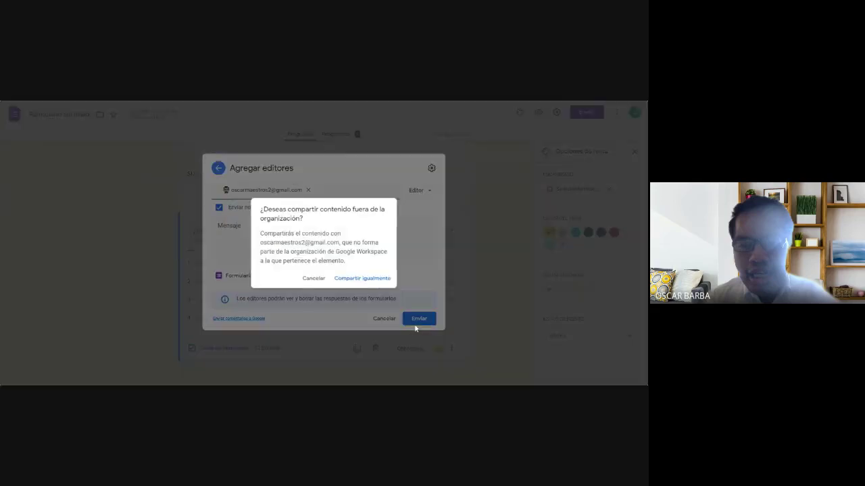
click(382, 287)
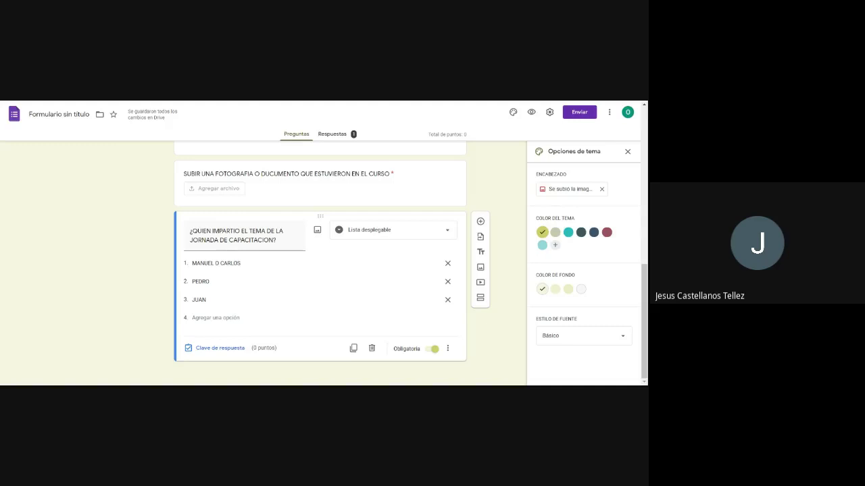
- Reopen the send dialog on the link tab to display the form's full shareable link
click(578, 113)
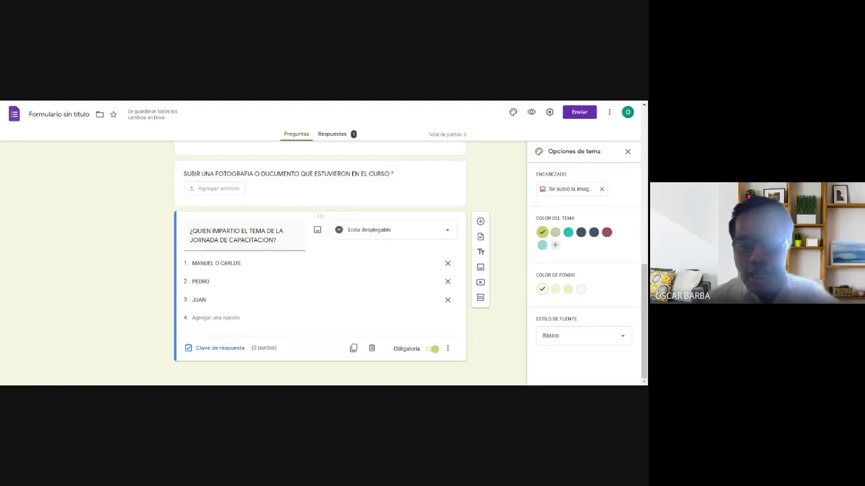
click(578, 117)
click(296, 177)
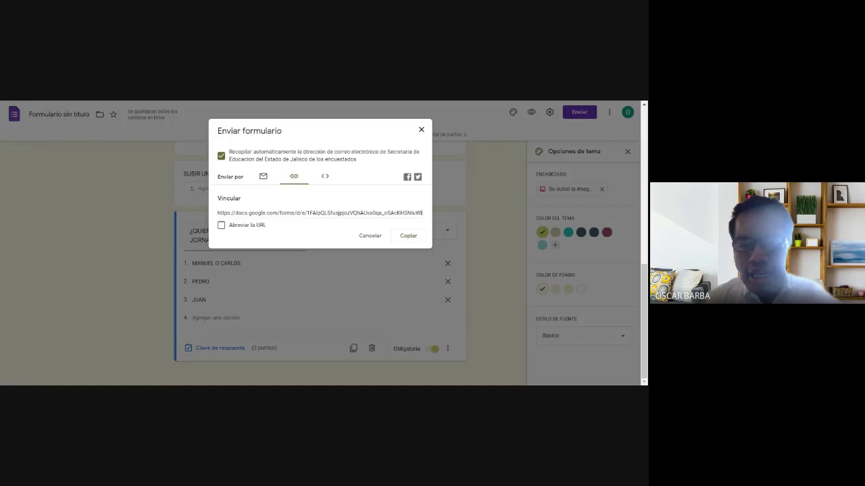
- Shorten the form link to a forms.gle URL and copy it to the clipboard
click(320, 212)
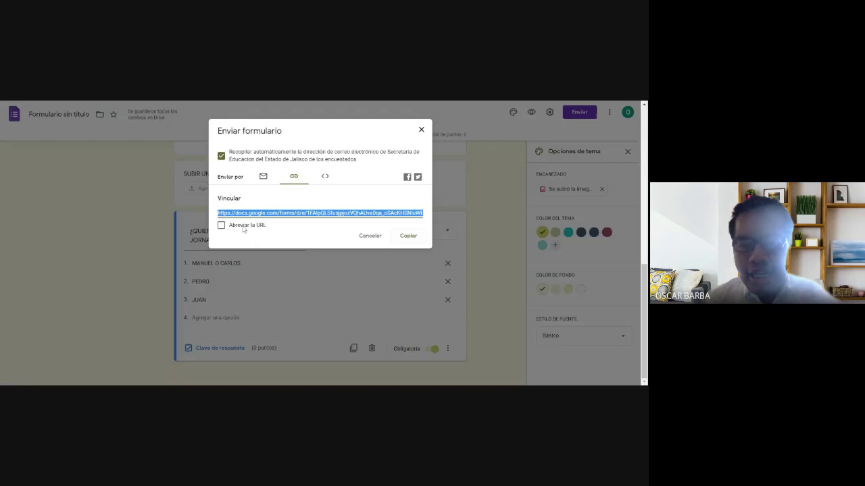
click(243, 226)
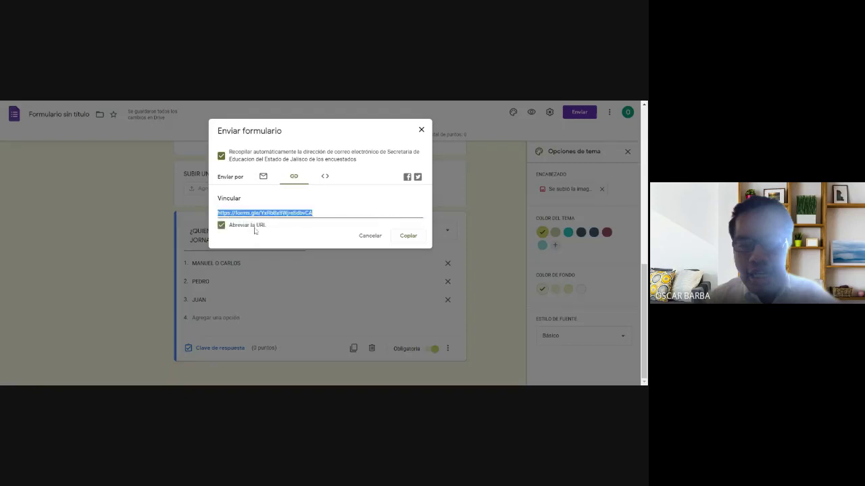
click(296, 242)
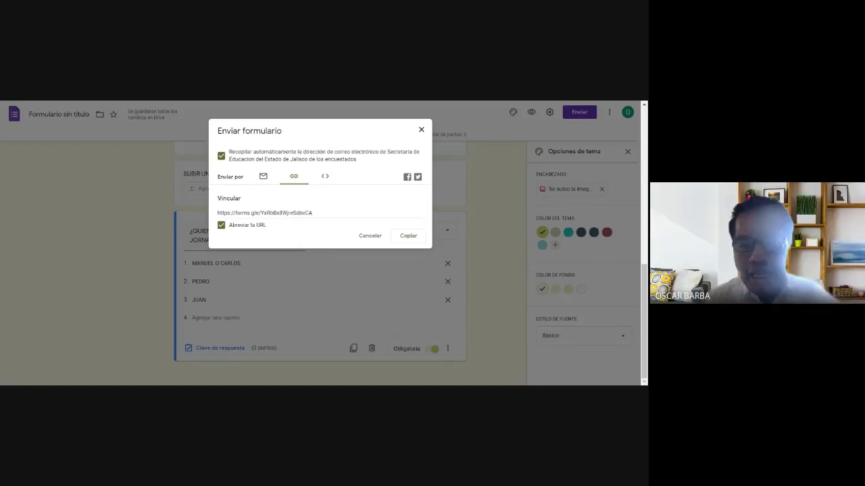
click(413, 243)
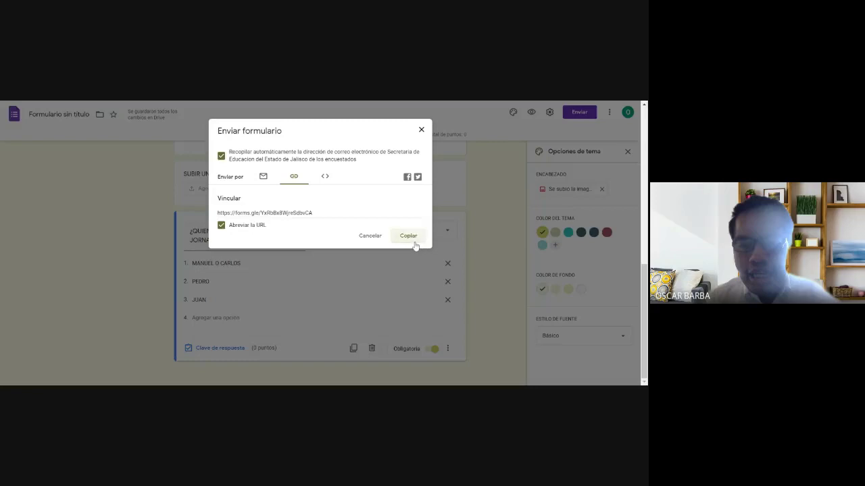
click(414, 243)
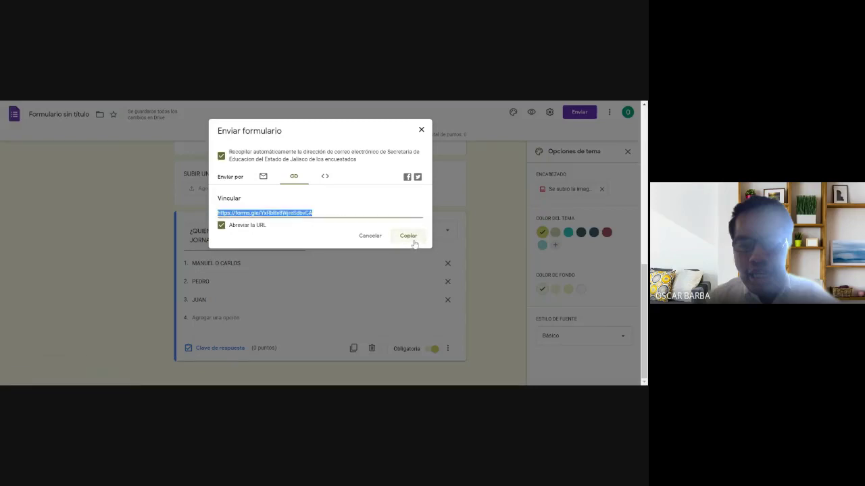
click(247, 101)
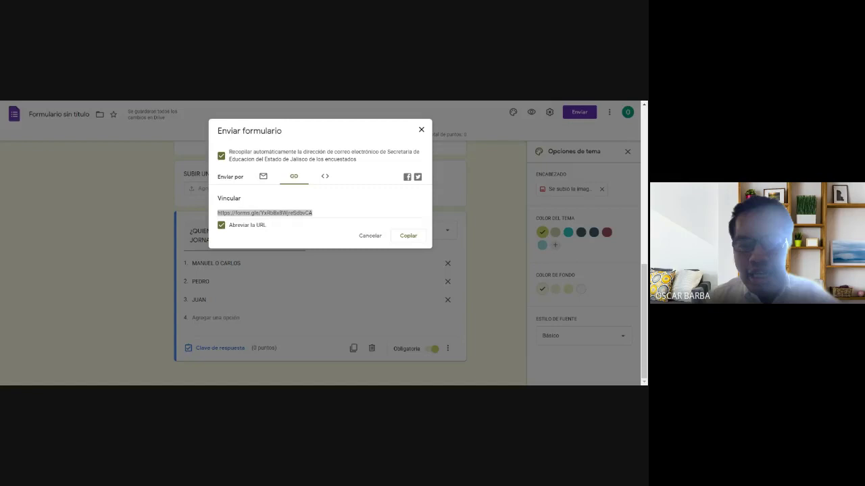
- Copy the shortened link with Ctrl+C and close the send dialog
click(265, 213)
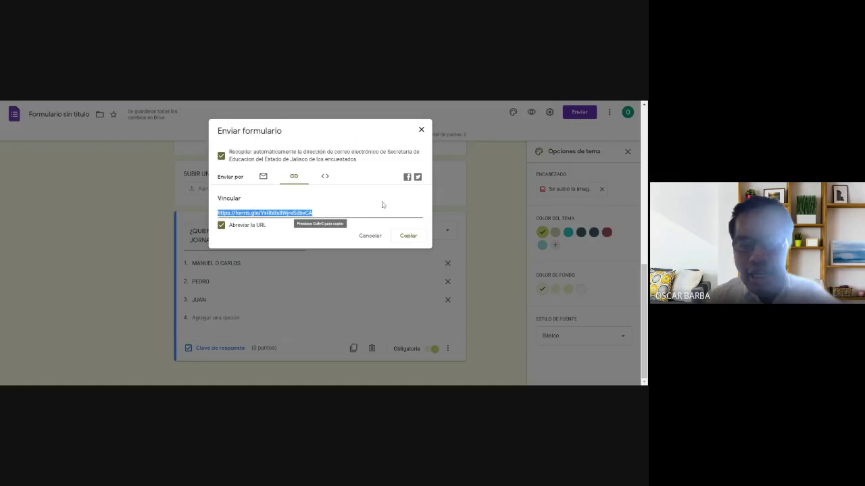
key(ctrl+c)
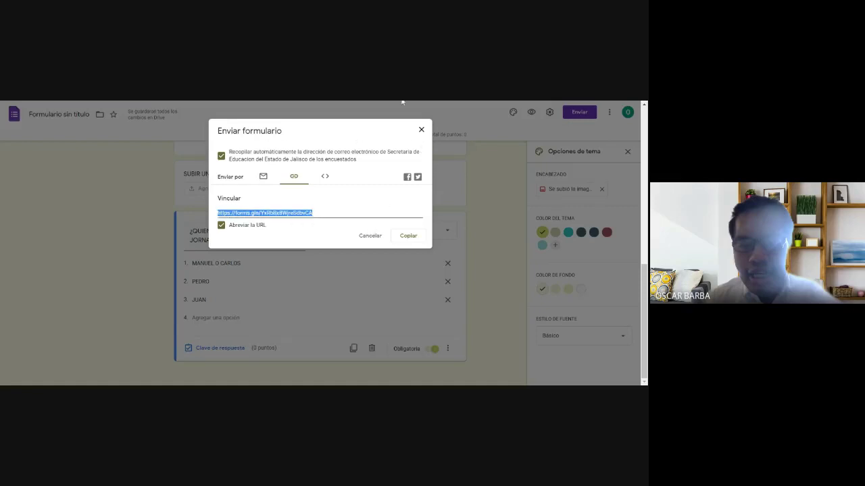
click(402, 101)
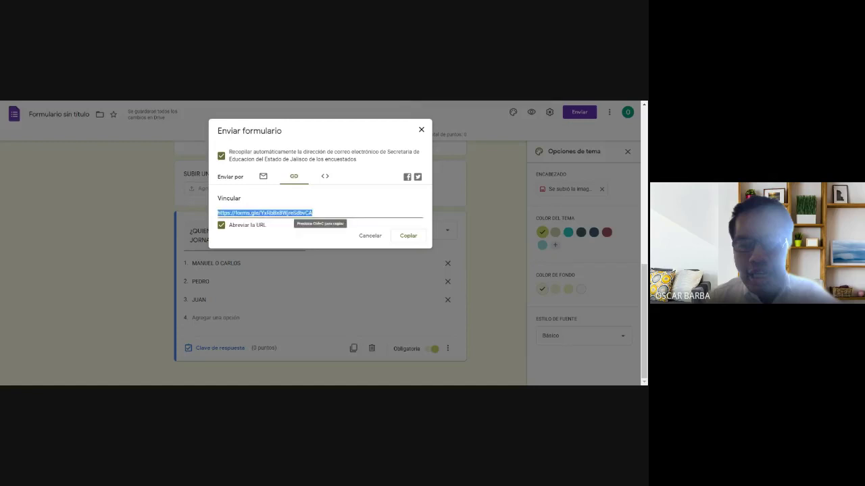
click(421, 130)
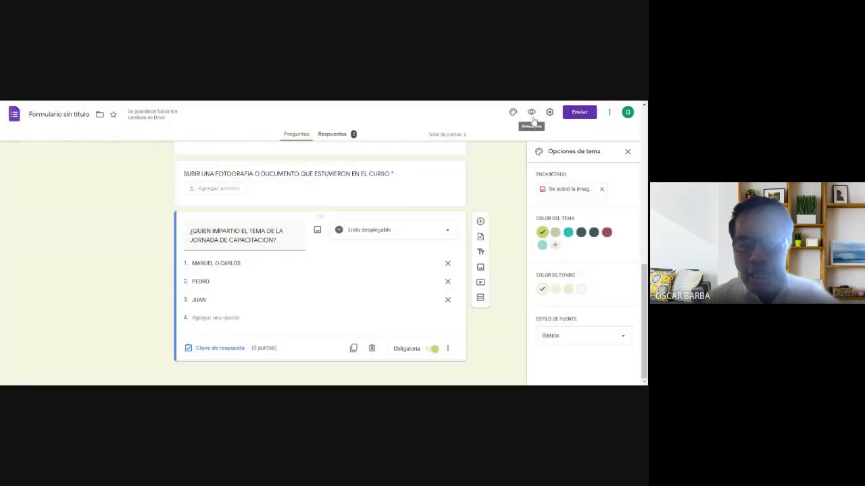
- Re-shorten the link in the send dialog, then view the 8 collected responses
click(570, 114)
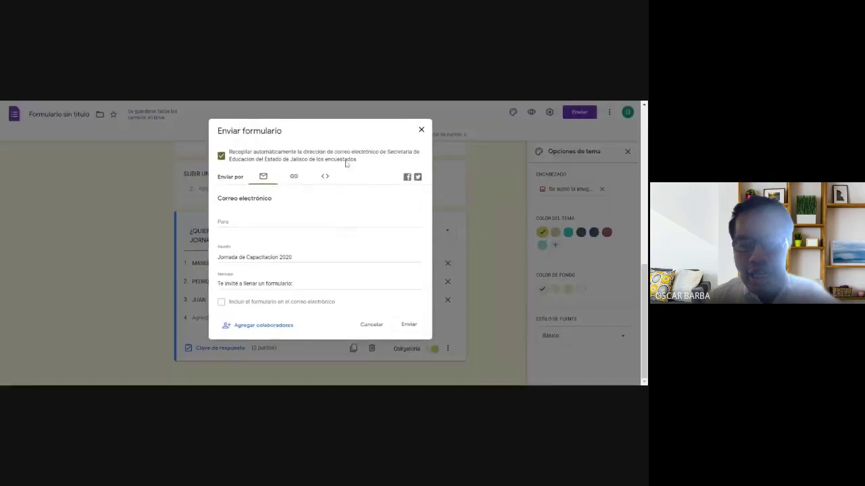
click(291, 177)
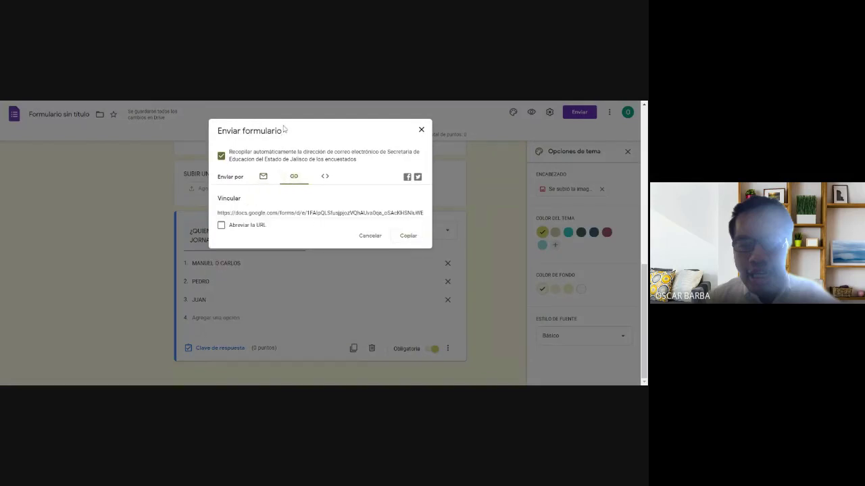
click(264, 228)
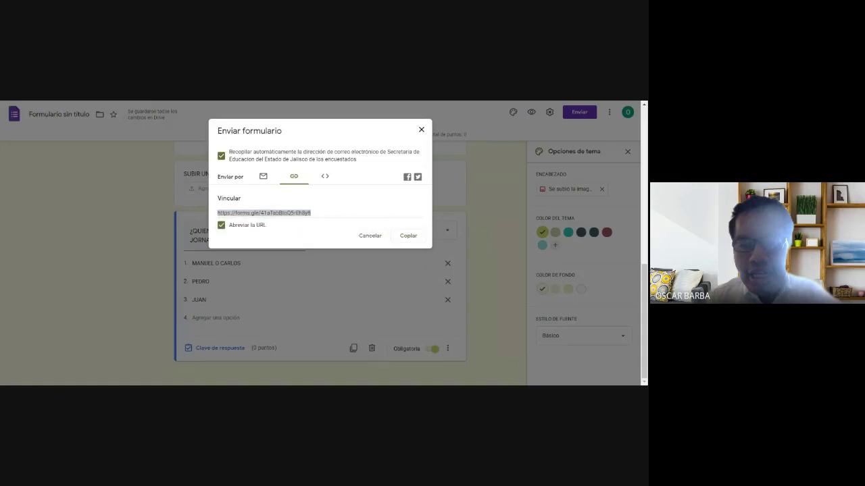
click(421, 129)
click(334, 134)
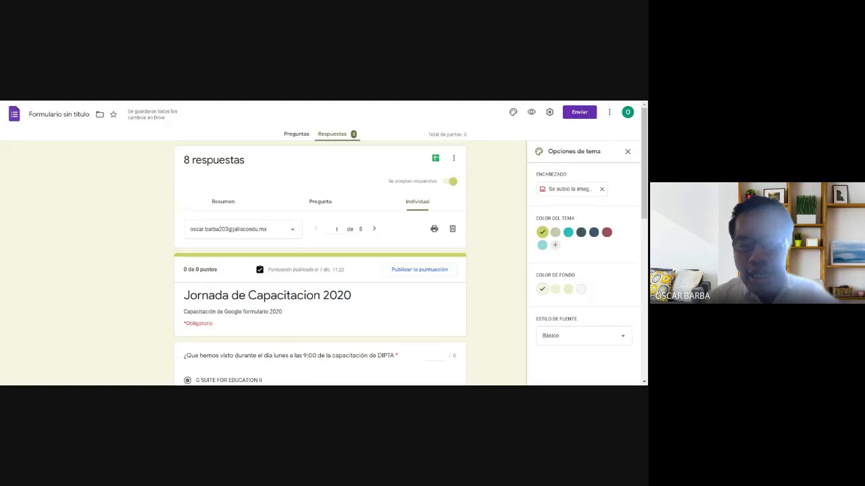
- In the form settings, enable 'Recopilar las direcciones de correo electrónico', disable the organisation-only restriction, and save
click(550, 112)
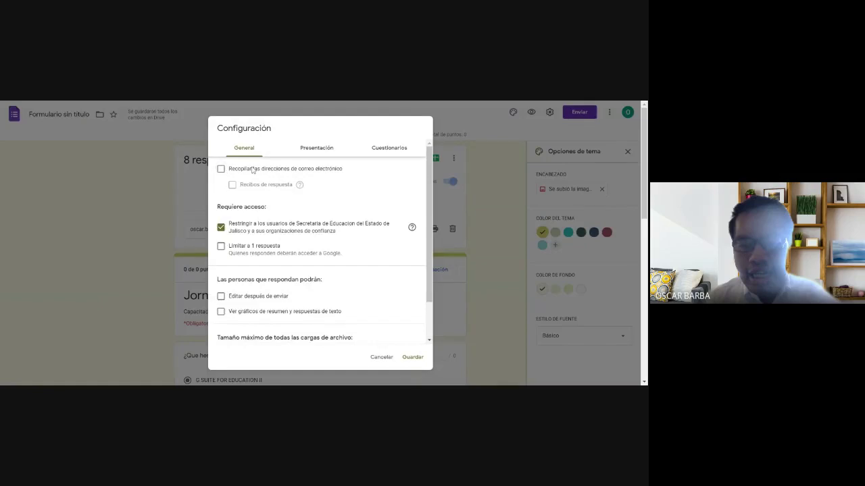
click(277, 169)
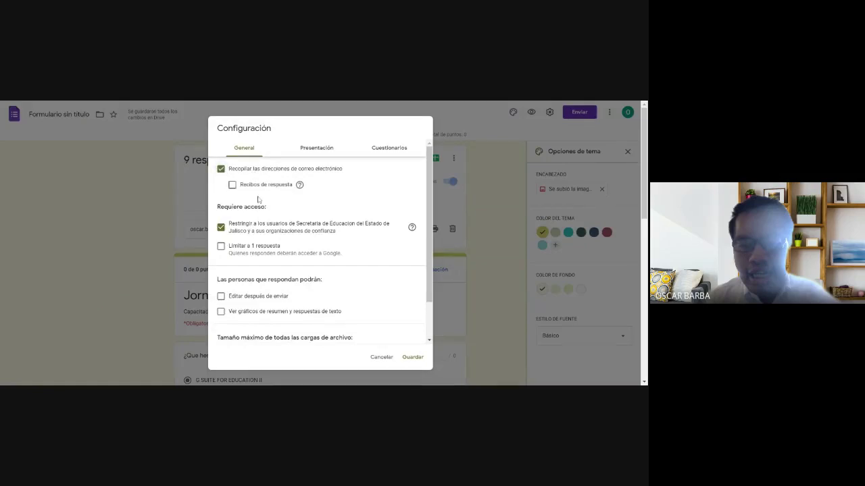
click(221, 228)
click(412, 358)
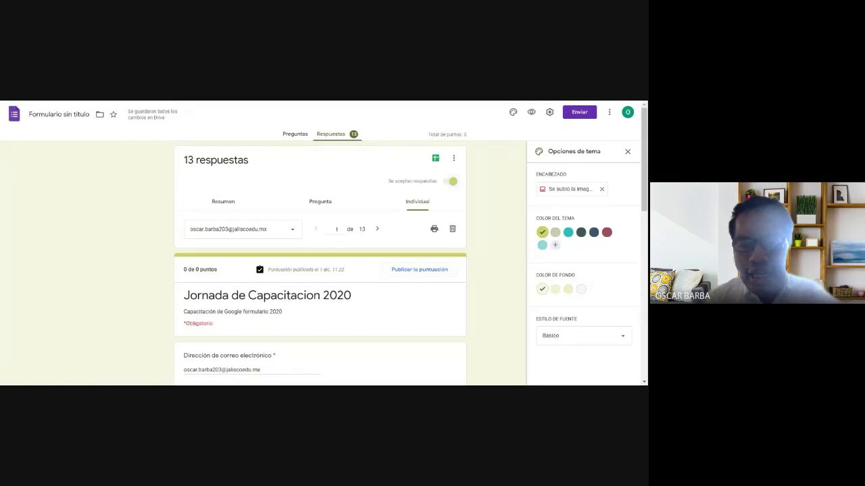
- Switch off 'Se aceptan respuestas' so the form closes after 13 responses
click(452, 182)
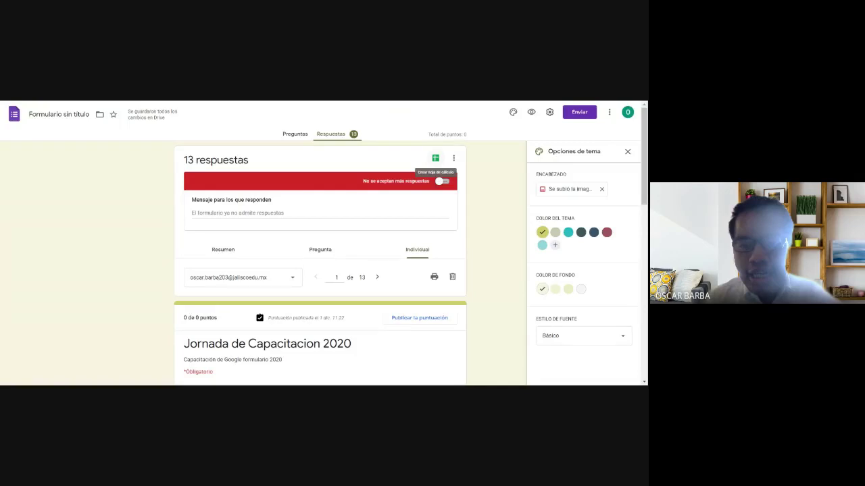
- Bring up the response-destination dialog from the green 'Crear hoja de cálculo' Sheets icon
click(435, 158)
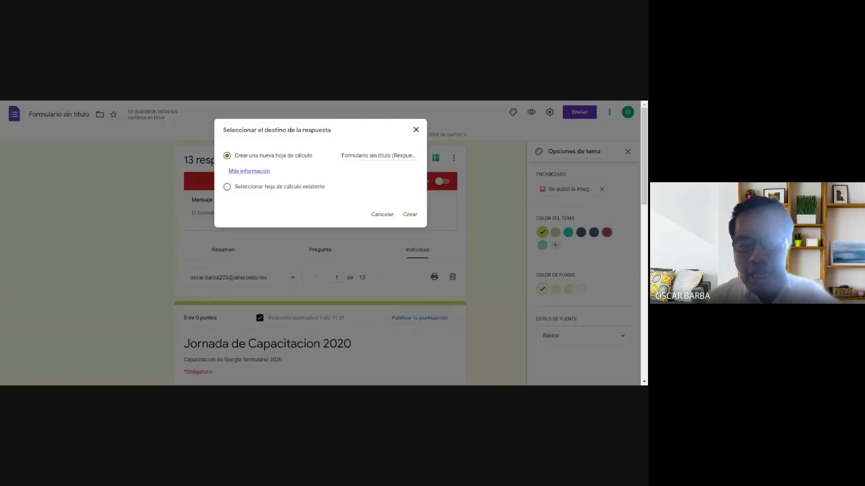
- Keep 'Crear una nueva hoja de cálculo' and create the new responses spreadsheet
click(410, 214)
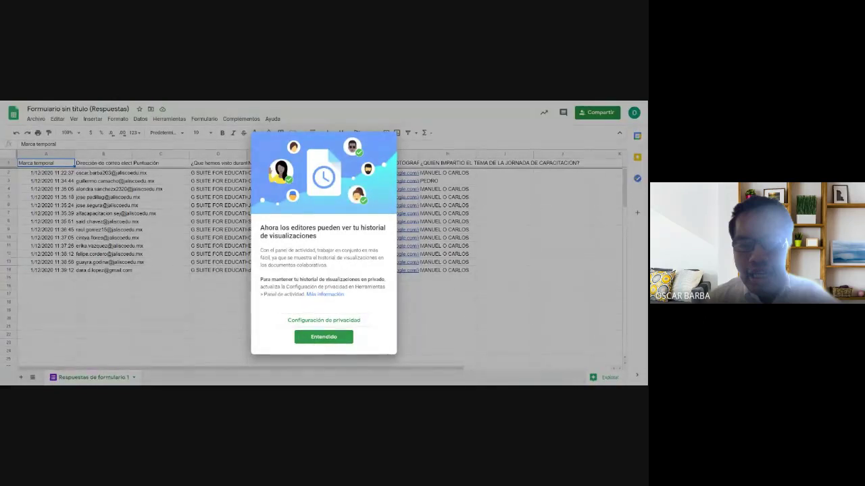
- Dismiss the viewing-history notice, review the 13 entries in 'Respuestas de formulario 1', then return to the form
click(313, 346)
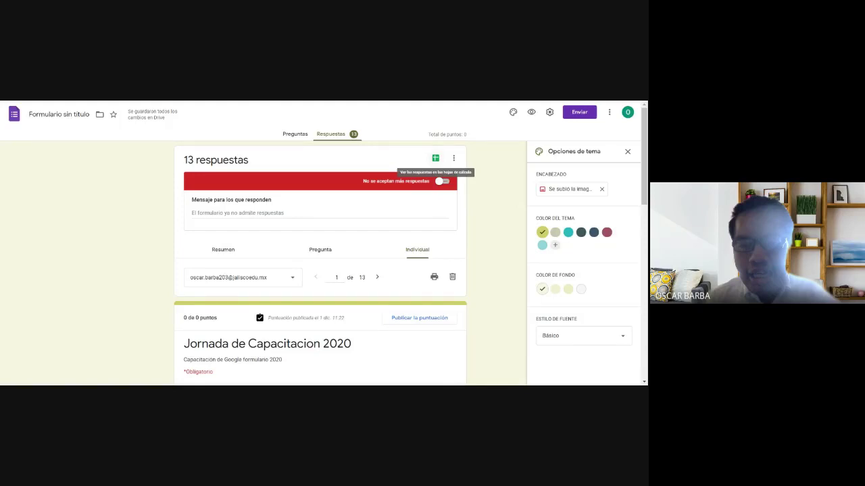
click(436, 159)
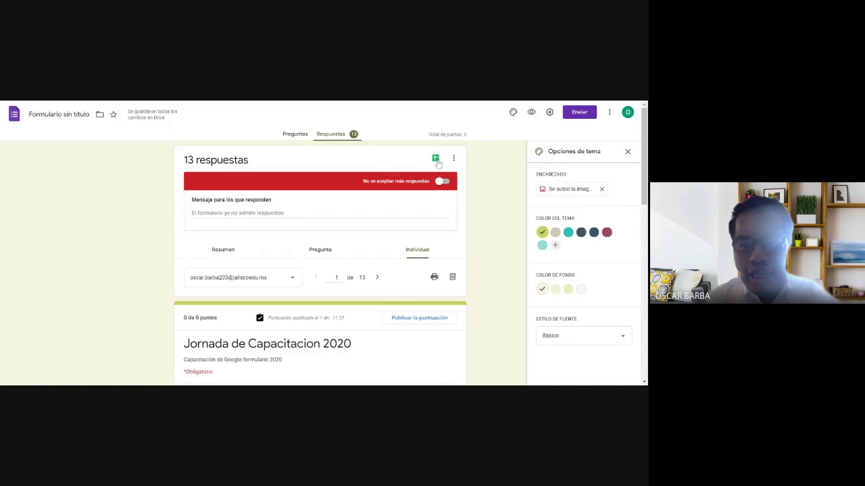